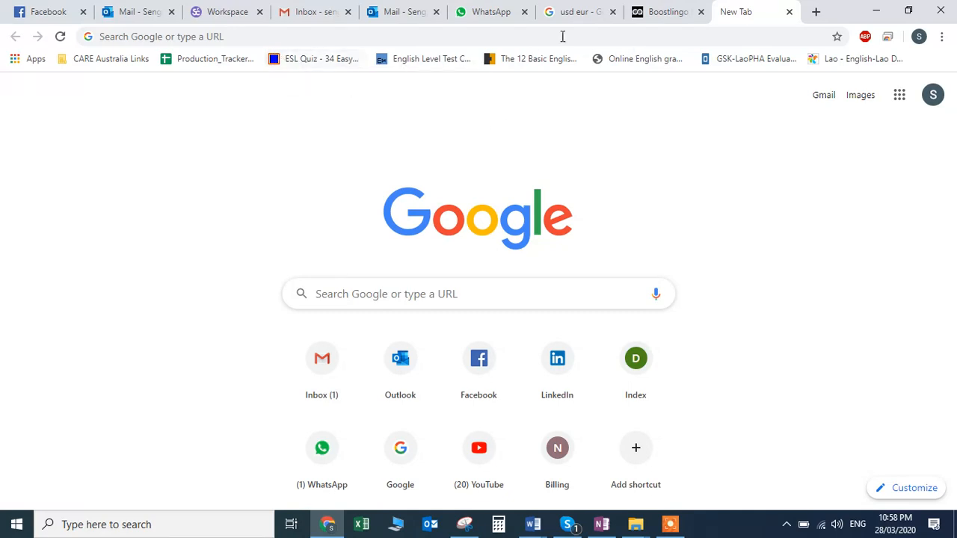
- Close the Workspace browser tab and load google.com in the new tab
click(259, 12)
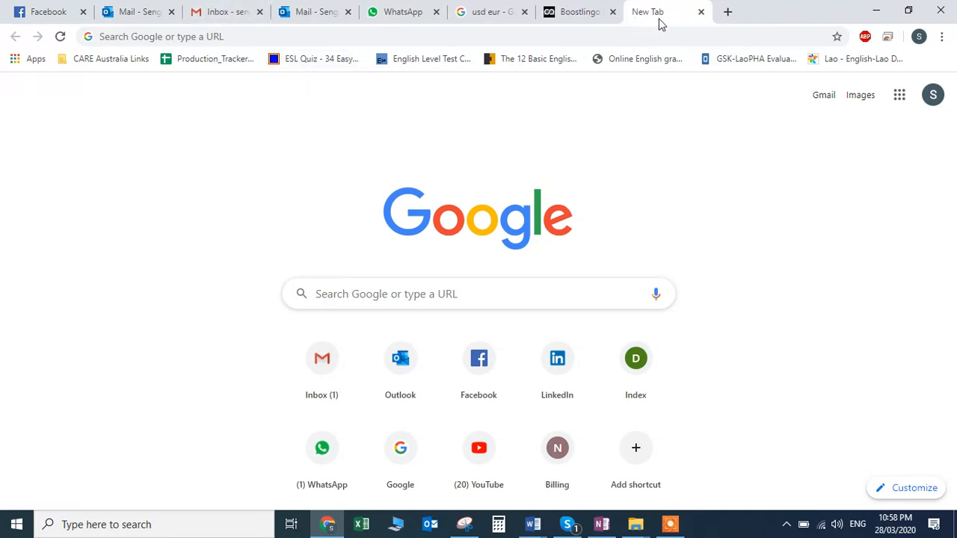
click(664, 35)
text(google.com)
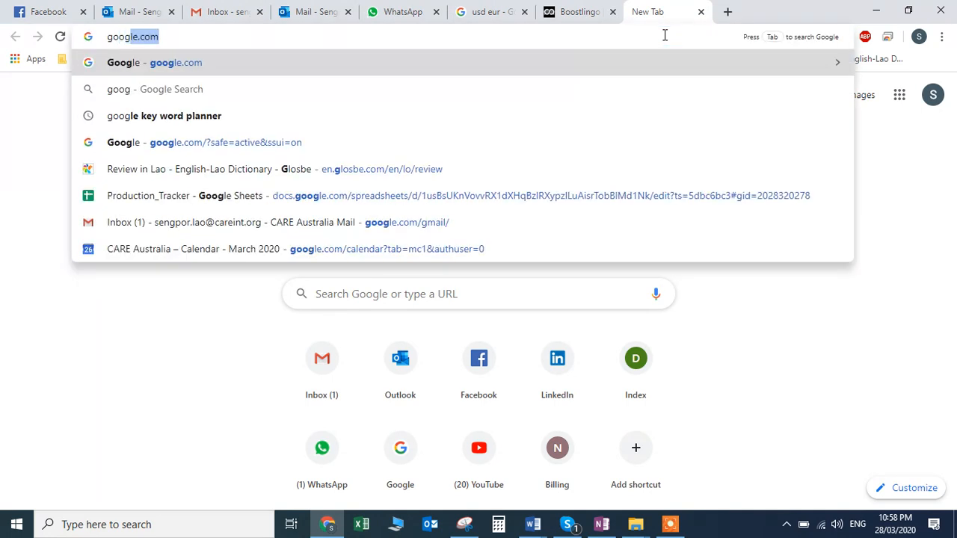
key(Return)
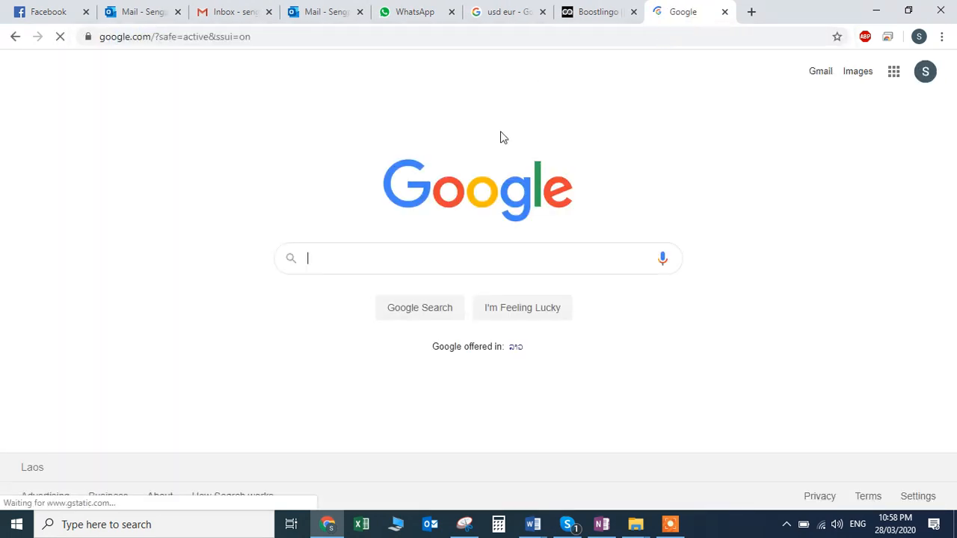
text(www)
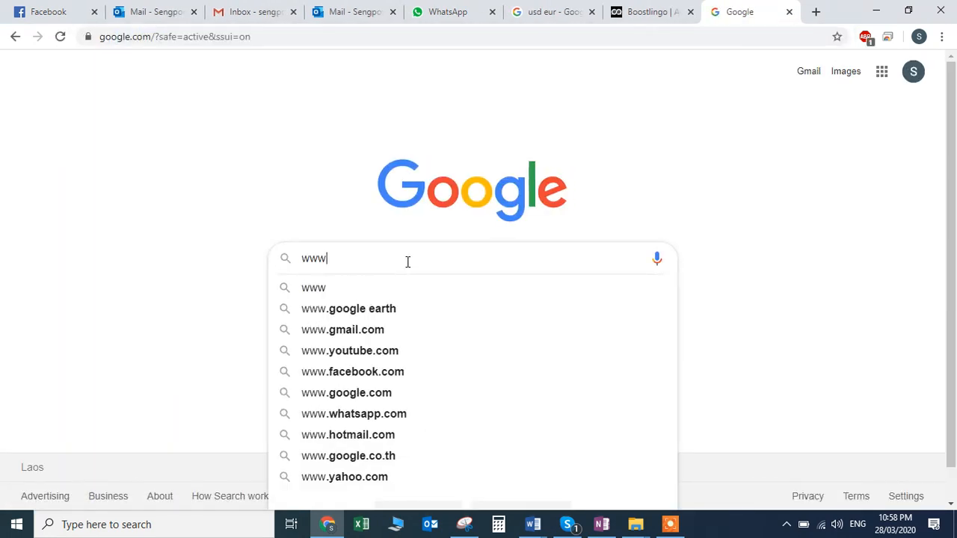
text(.smar)
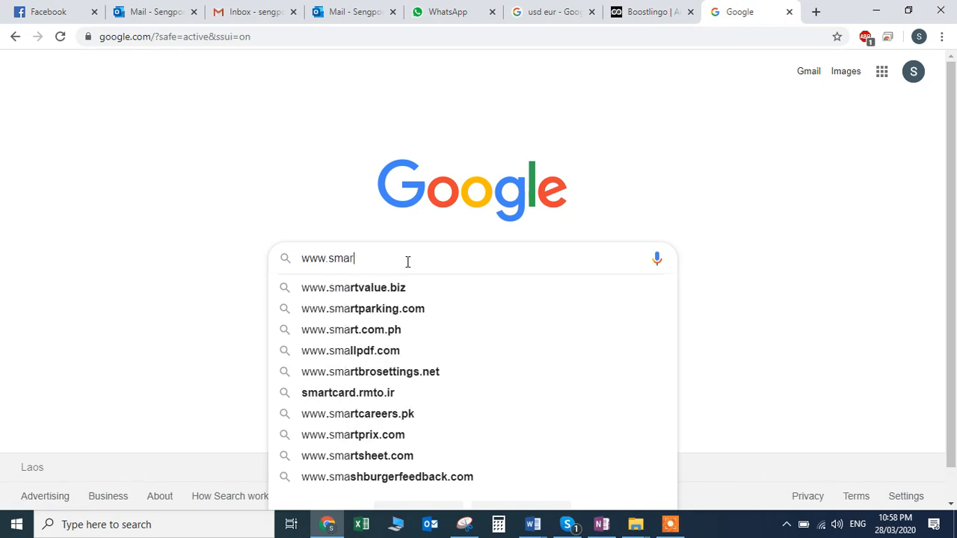
text(tcat.ai)
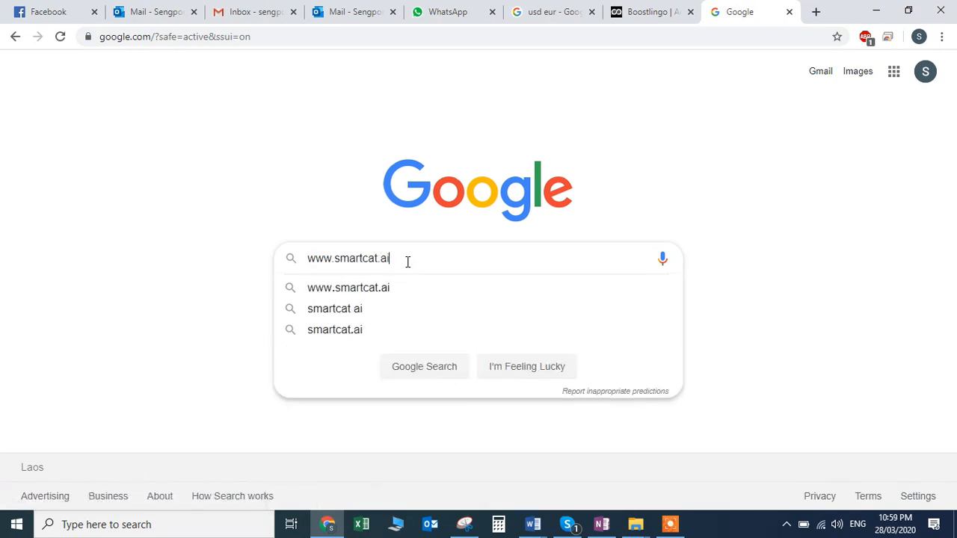
key(Return)
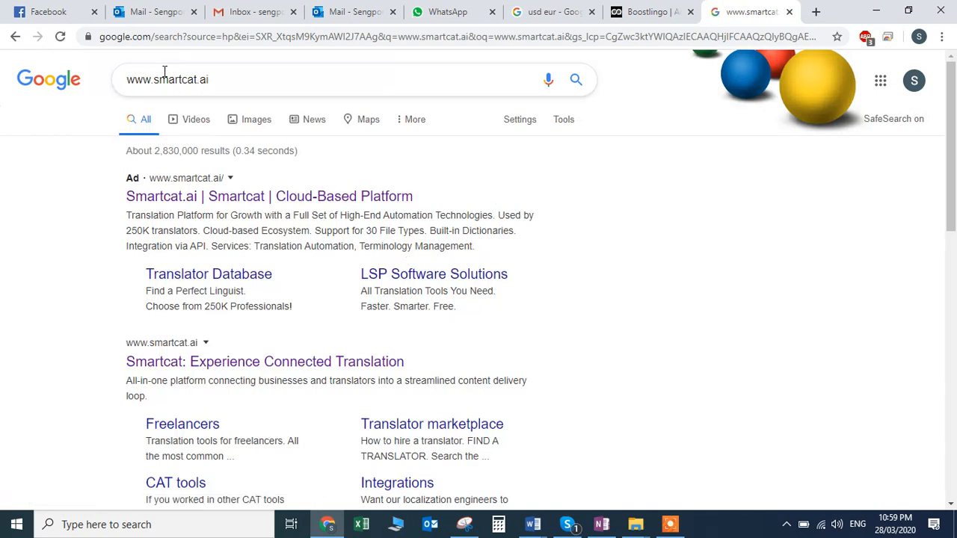
- Open the Smartcat.ai site from the ad result, sign in and choose the Asia account
click(248, 204)
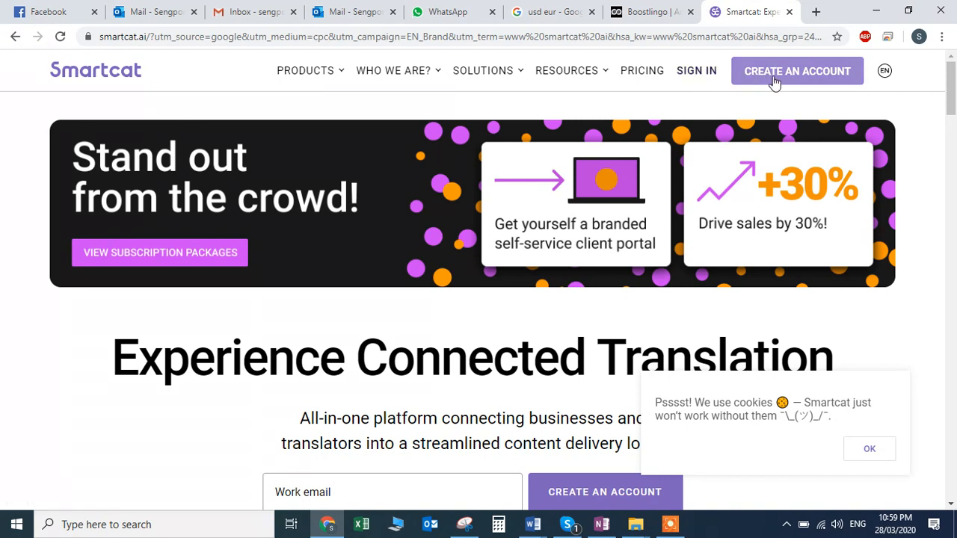
click(698, 76)
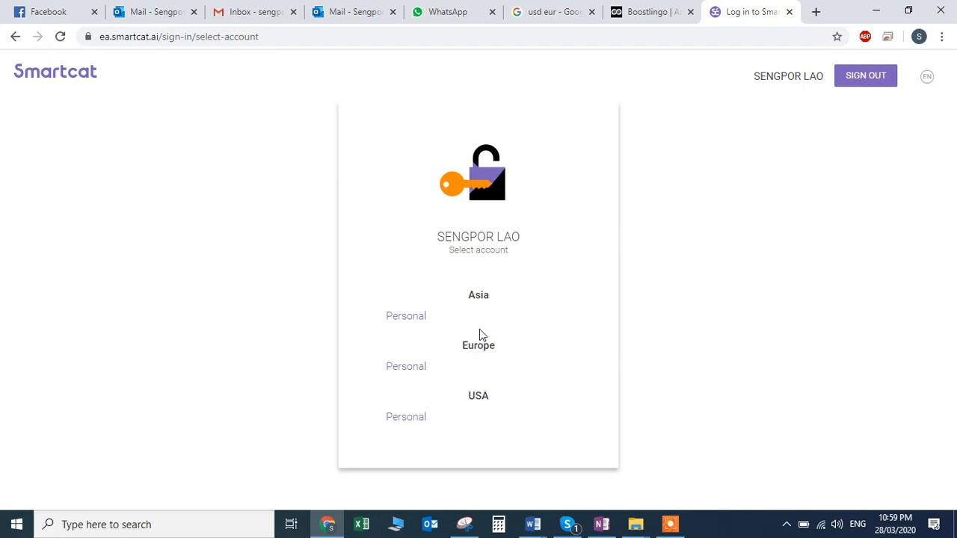
click(481, 304)
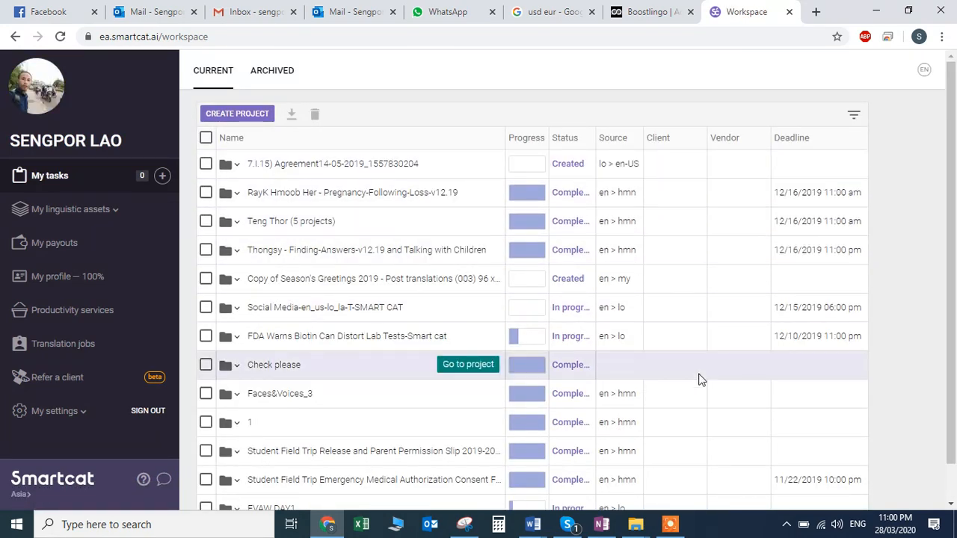
- Switch to the File Explorer window with the personal desktop folder and open Personal Files > Txhais Lus > TRANSLATION
mouse_move(636, 529)
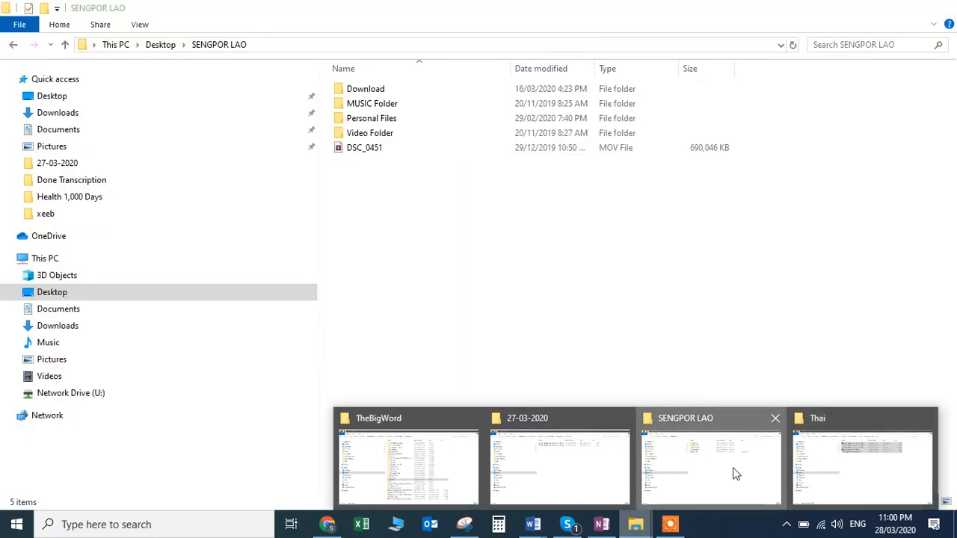
click(733, 473)
double_click(423, 119)
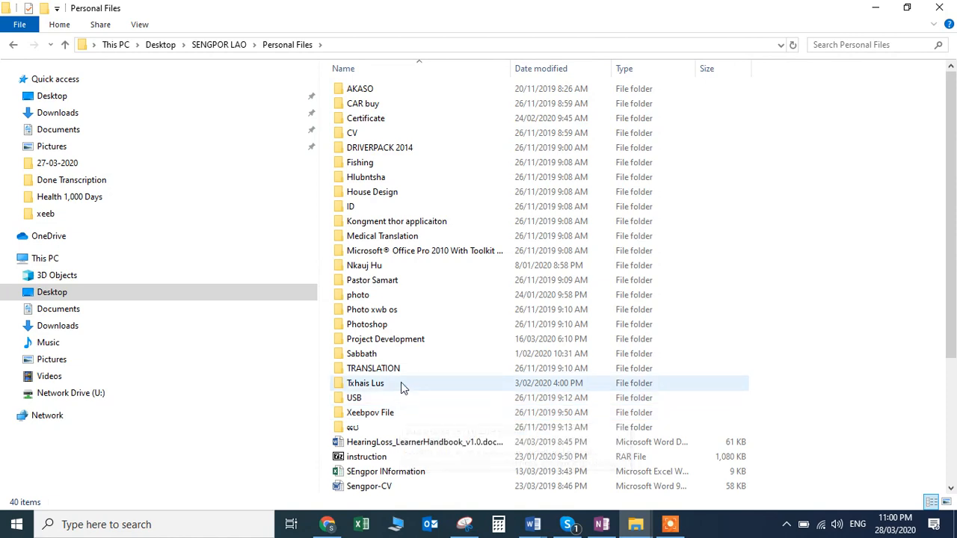
double_click(402, 387)
click(402, 121)
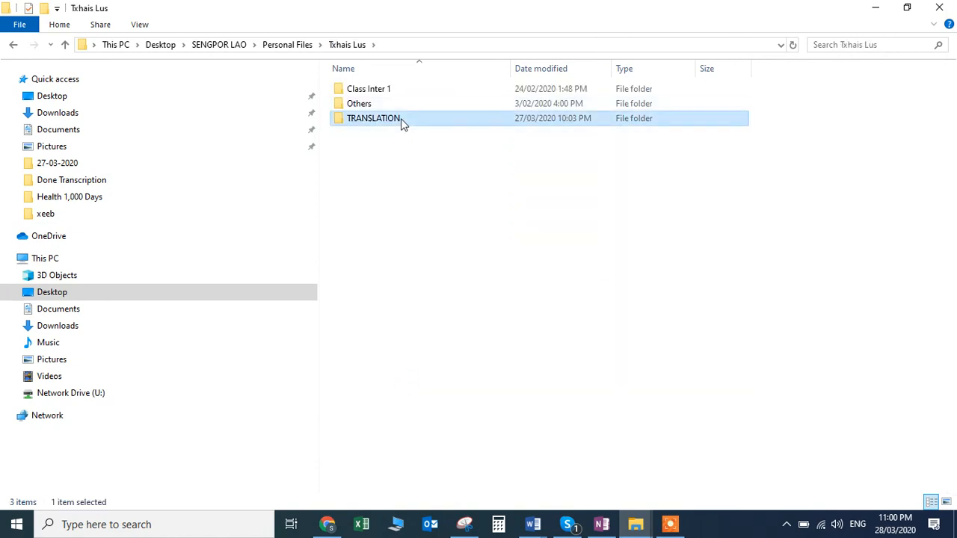
double_click(401, 122)
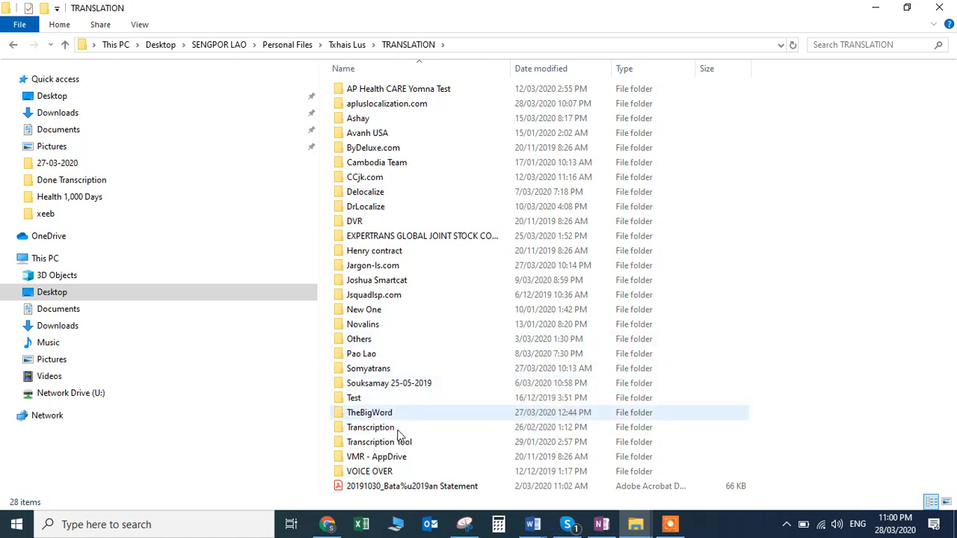
- Open the subfolders Others > Translation Testing > Sample Translation and Contract SP > Sample Test
click(376, 340)
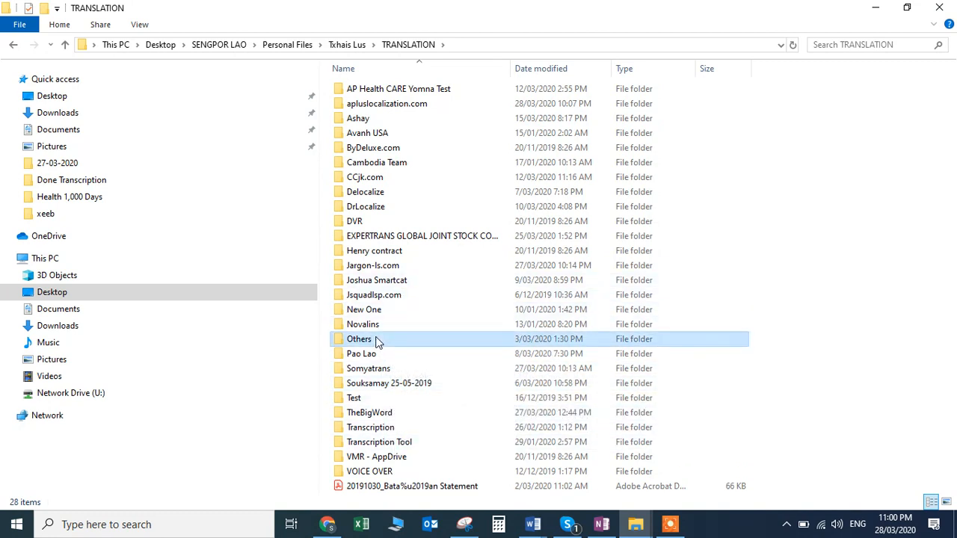
double_click(376, 340)
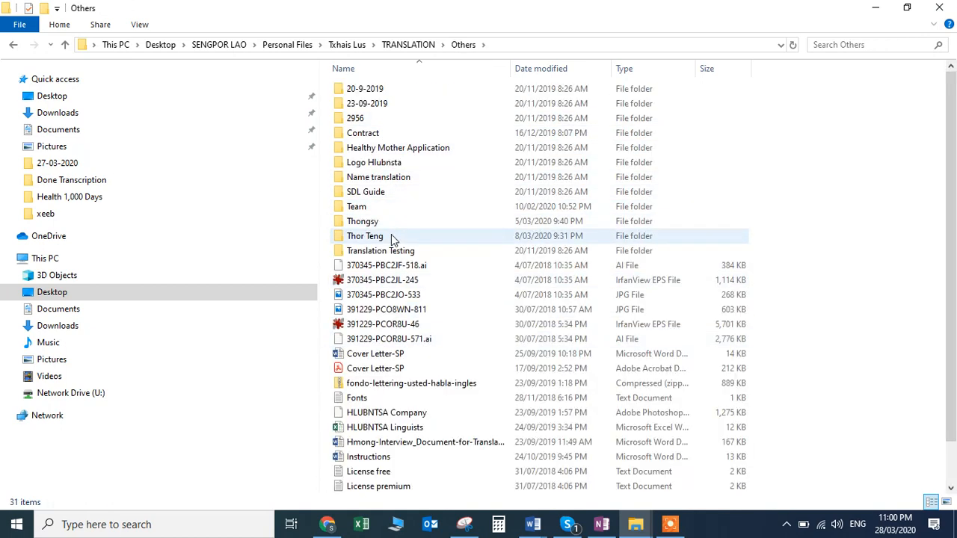
double_click(397, 251)
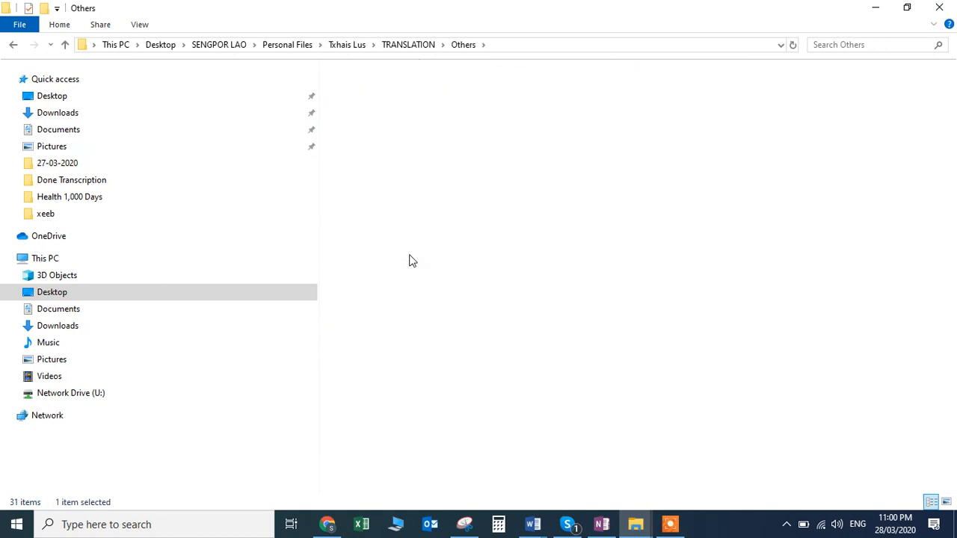
double_click(380, 89)
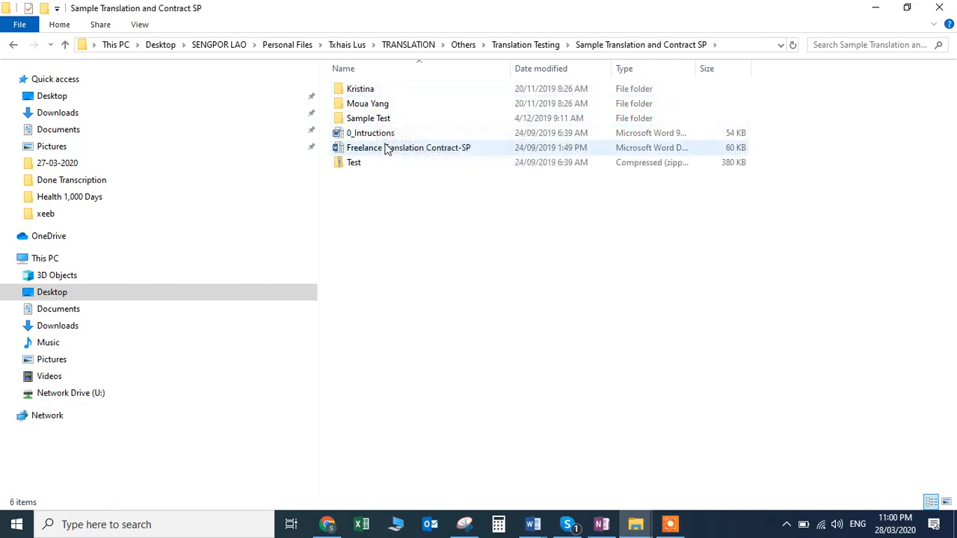
double_click(401, 119)
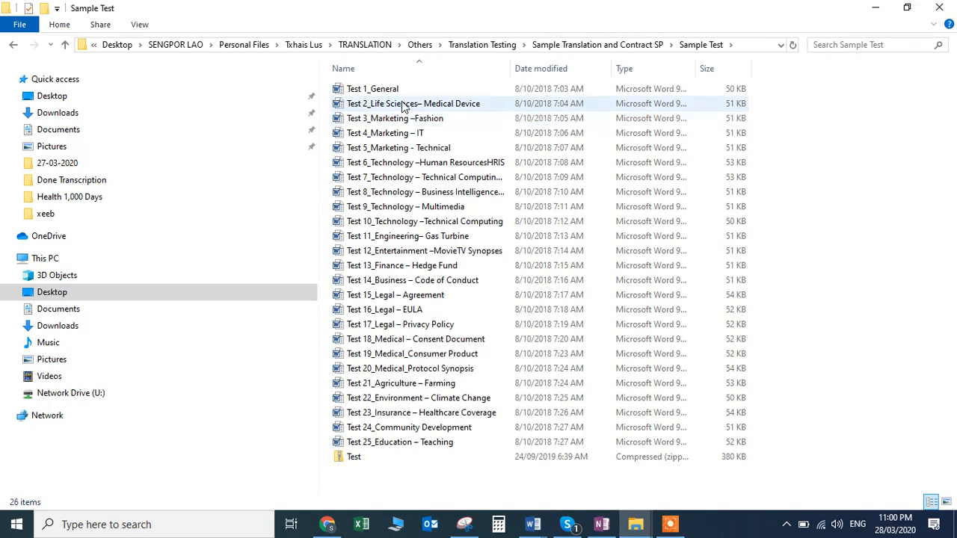
- Open the Test 1_General document in Word and look through its text
double_click(398, 90)
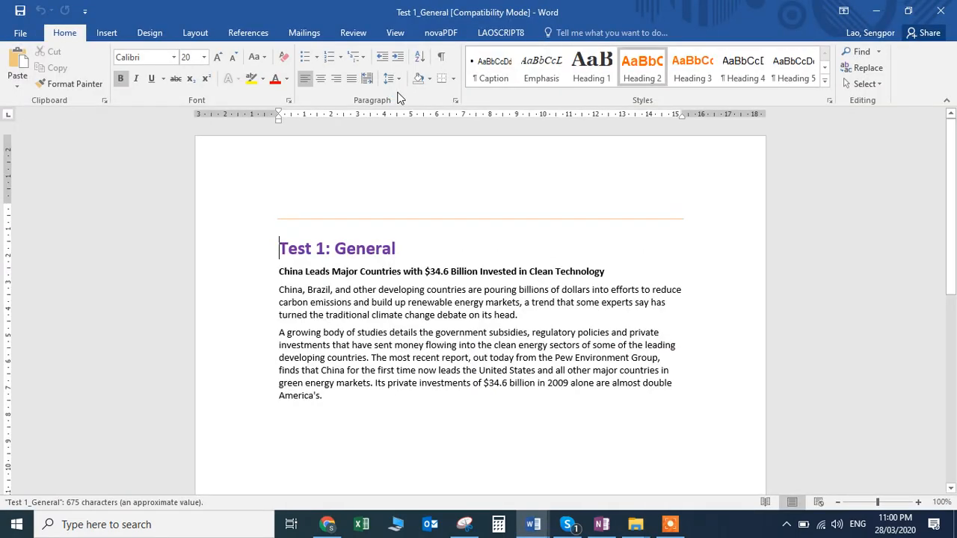
scroll(427, 223, down, 6)
scroll(428, 220, up, 6)
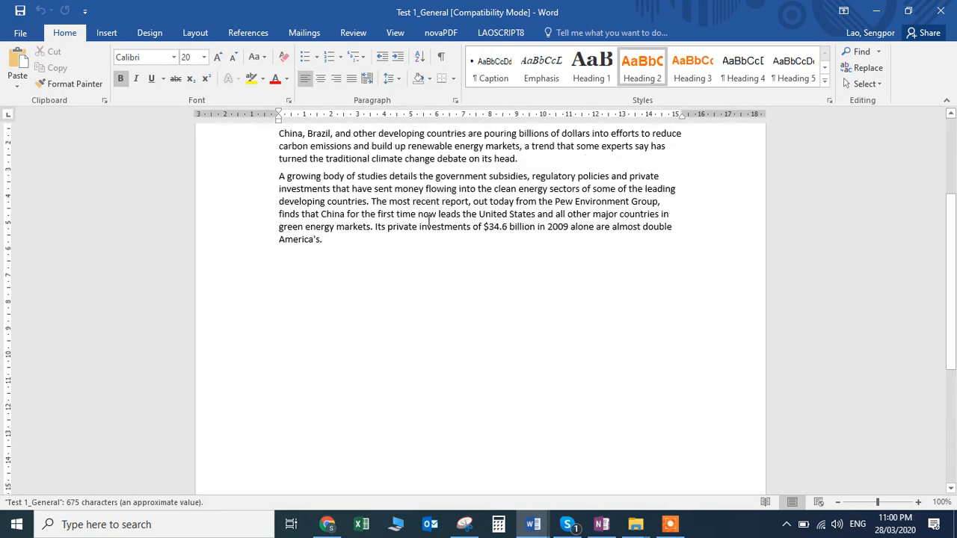
scroll(428, 220, down, 1)
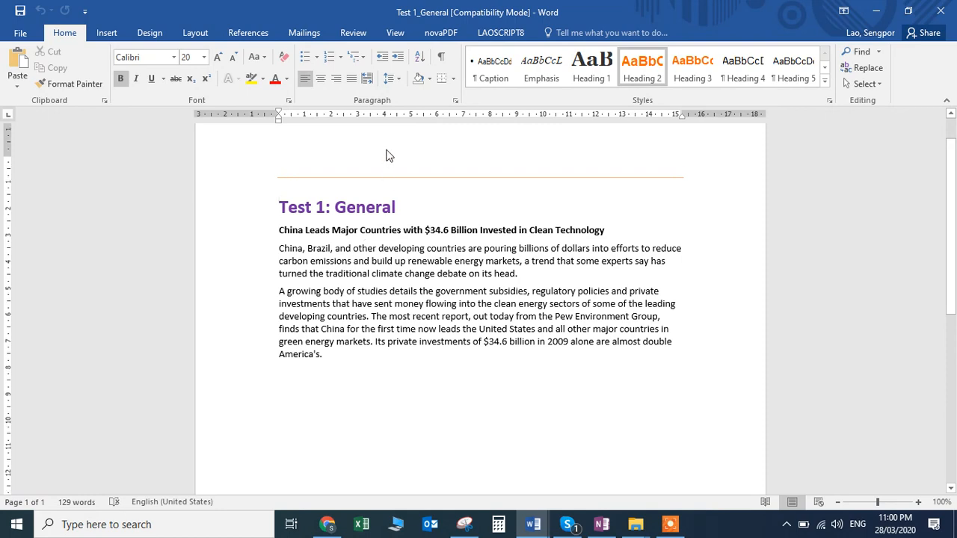
scroll(386, 154, down, 5)
scroll(386, 154, up, 5)
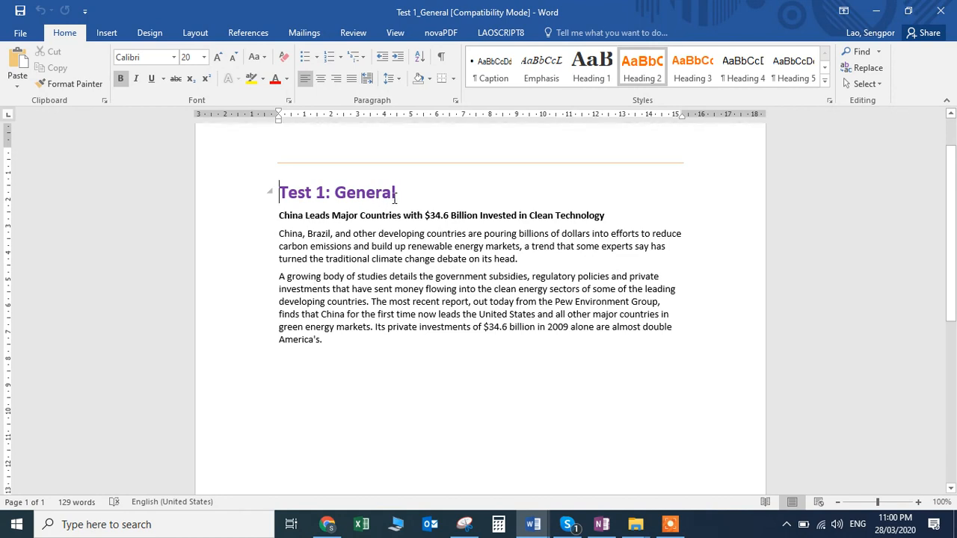
- Copy the "Test 1: General" heading and paste it below the document's last paragraph
drag(411, 193, 287, 196)
key(ctrl+c)
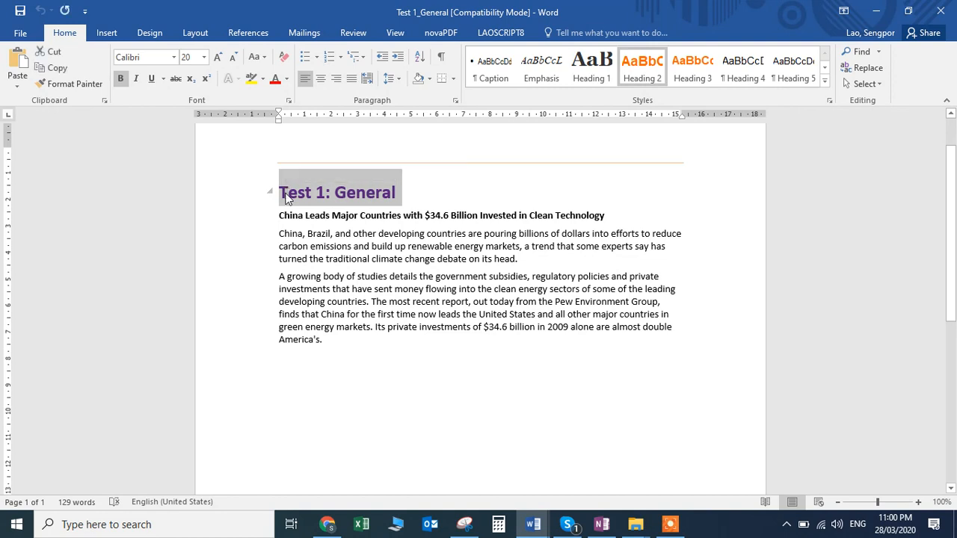
click(350, 351)
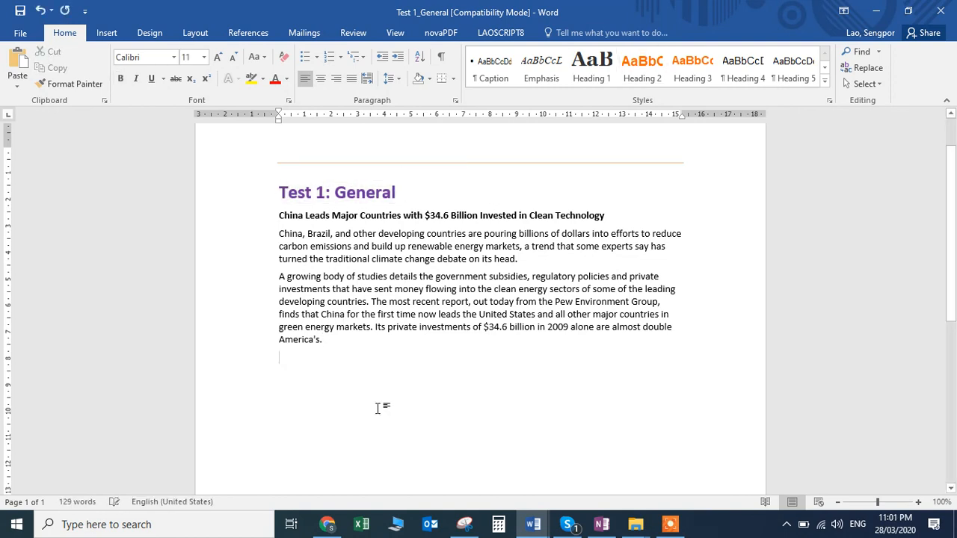
key(ctrl+v)
- Apply the Heading 3 style and distributed alignment to the pasted "Test 1: General" heading
drag(396, 368, 279, 368)
key(ctrl+c)
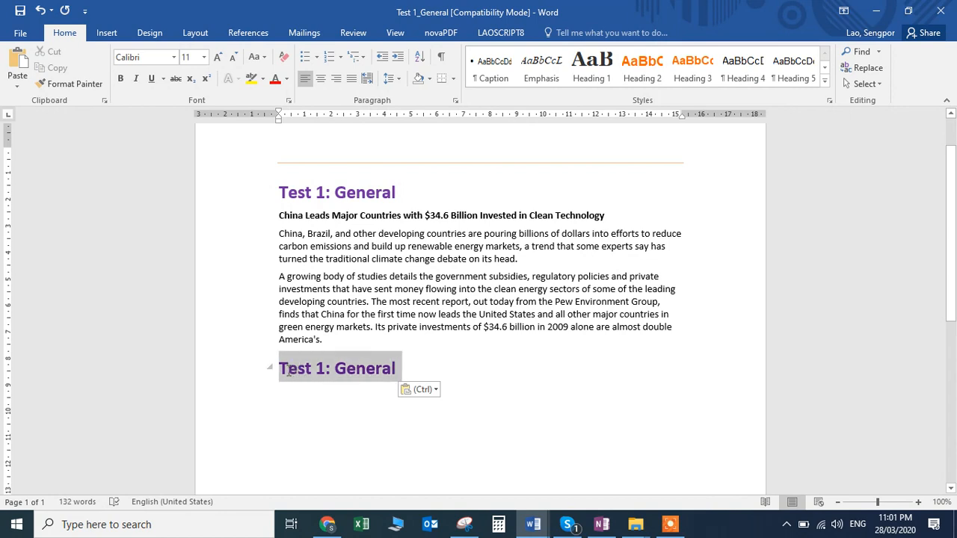
click(693, 81)
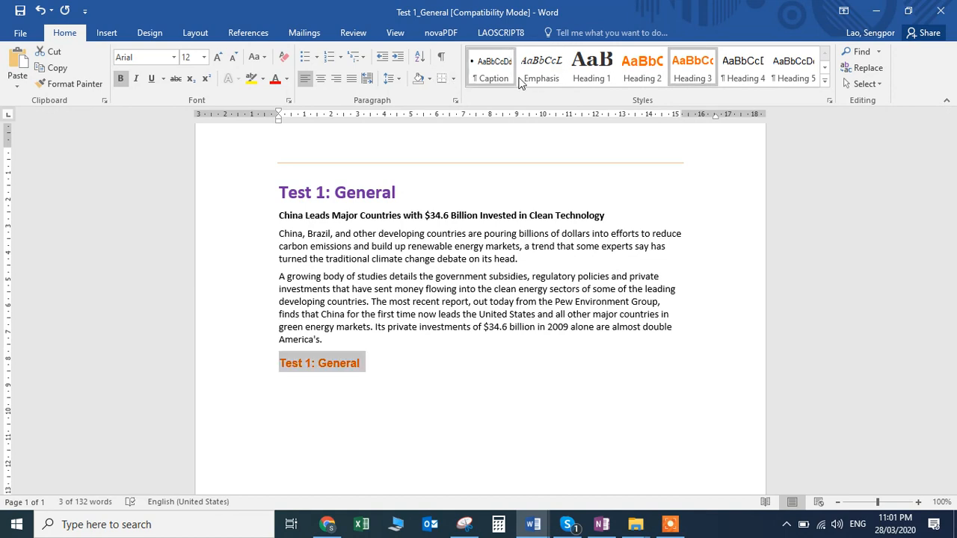
click(369, 79)
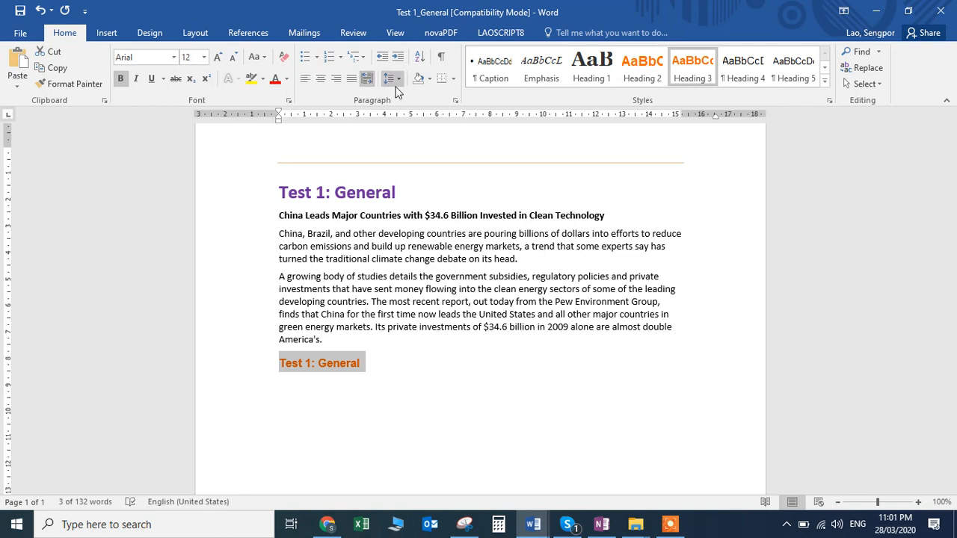
- Look over the line spacing, multilevel list, sorting and advanced font options for the pasted heading without changing them
click(402, 83)
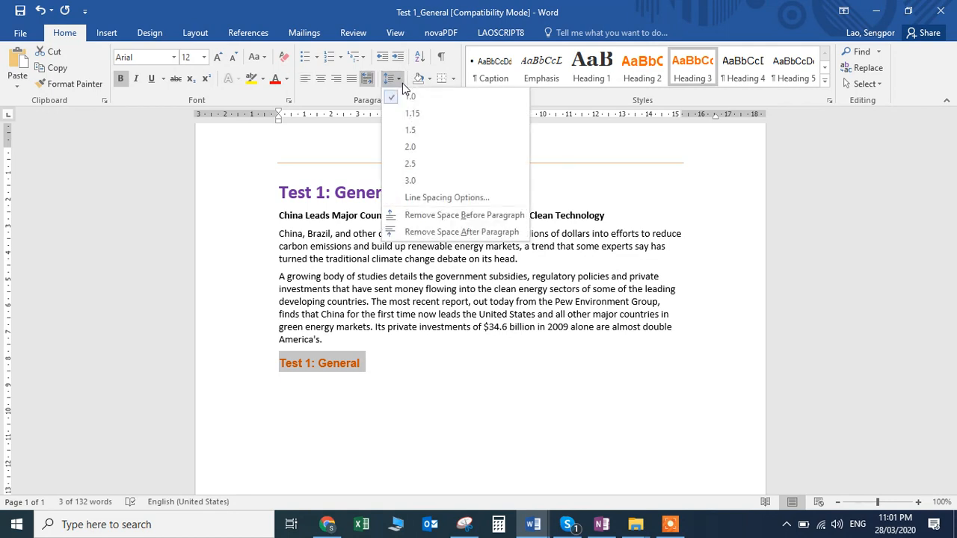
click(364, 56)
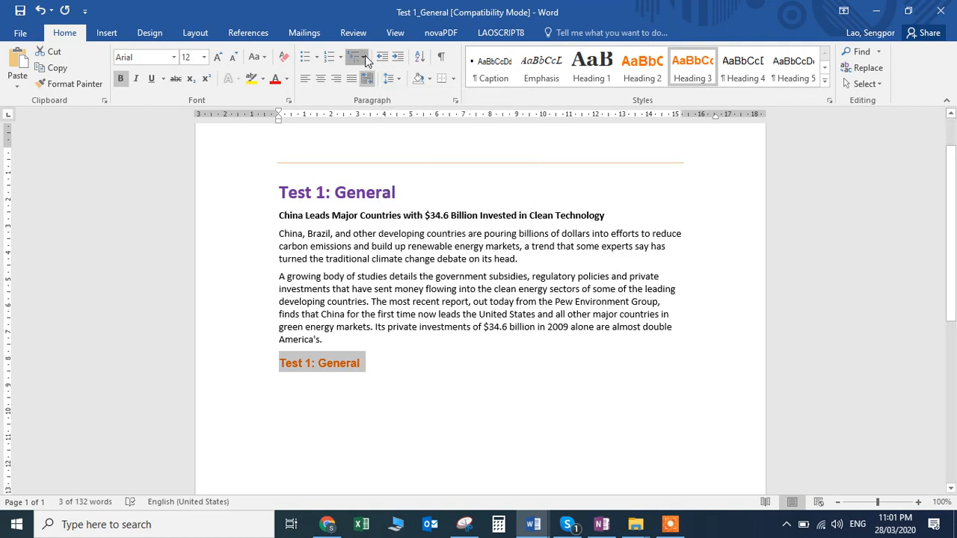
click(365, 56)
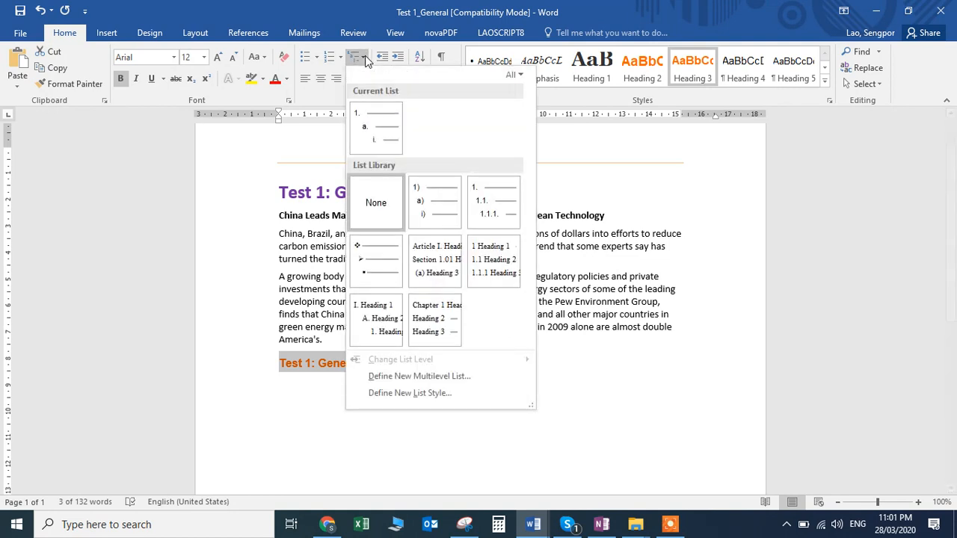
click(419, 57)
click(420, 57)
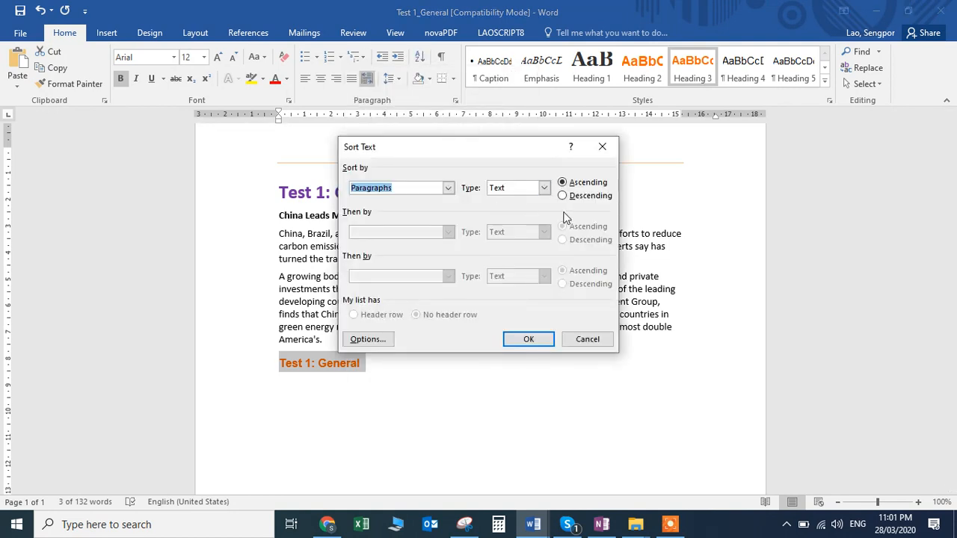
click(603, 147)
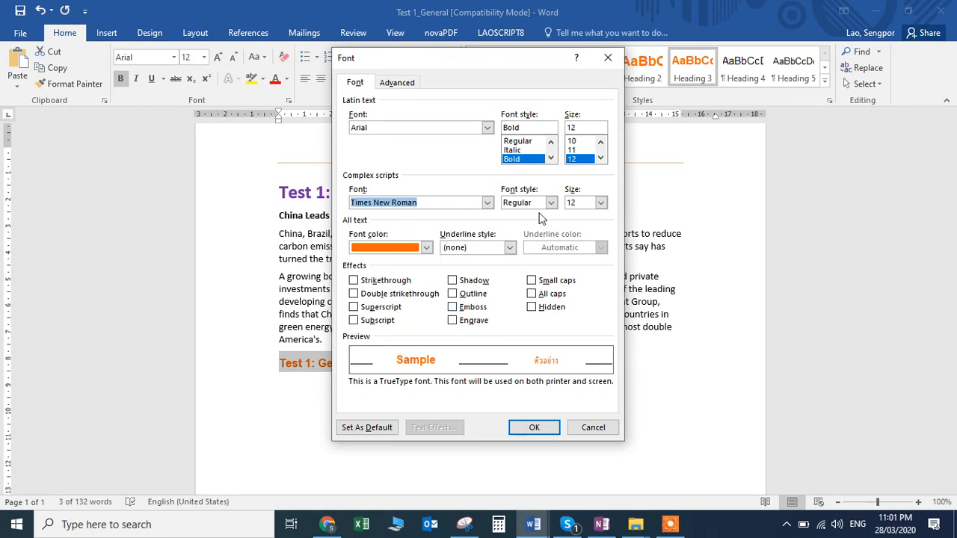
click(409, 86)
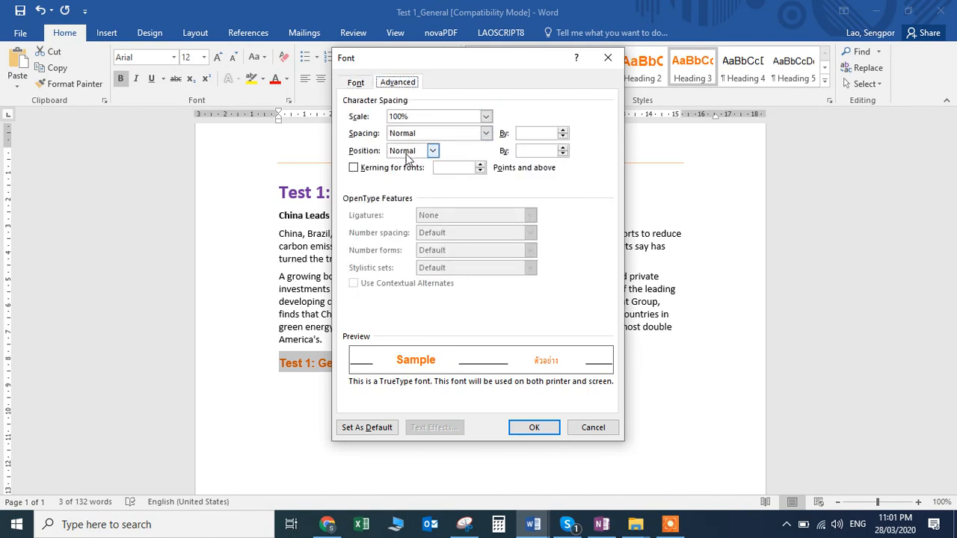
click(532, 426)
click(408, 366)
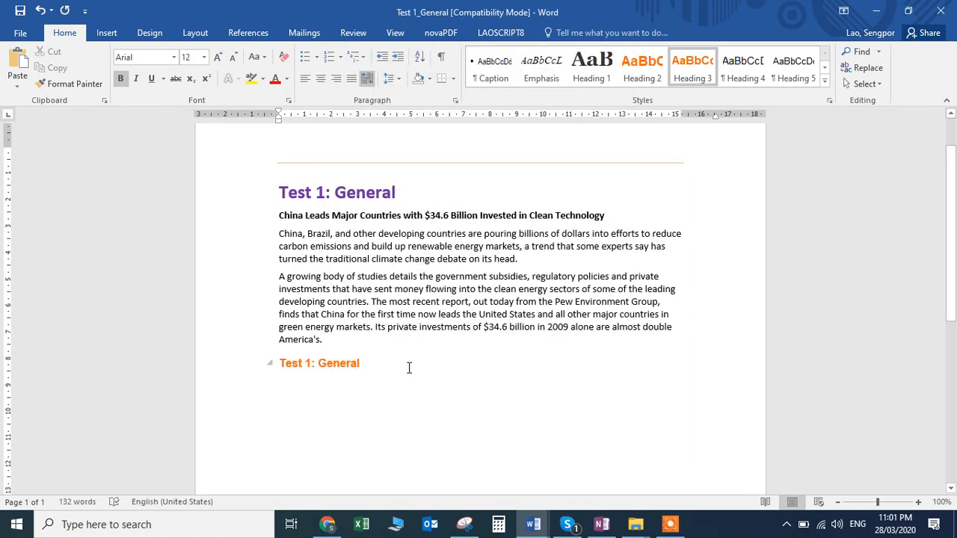
- Insert a rainbow-coloured WordArt with a slanted shadow reading "Test 1: General" on a new line below the orange heading
key(Return)
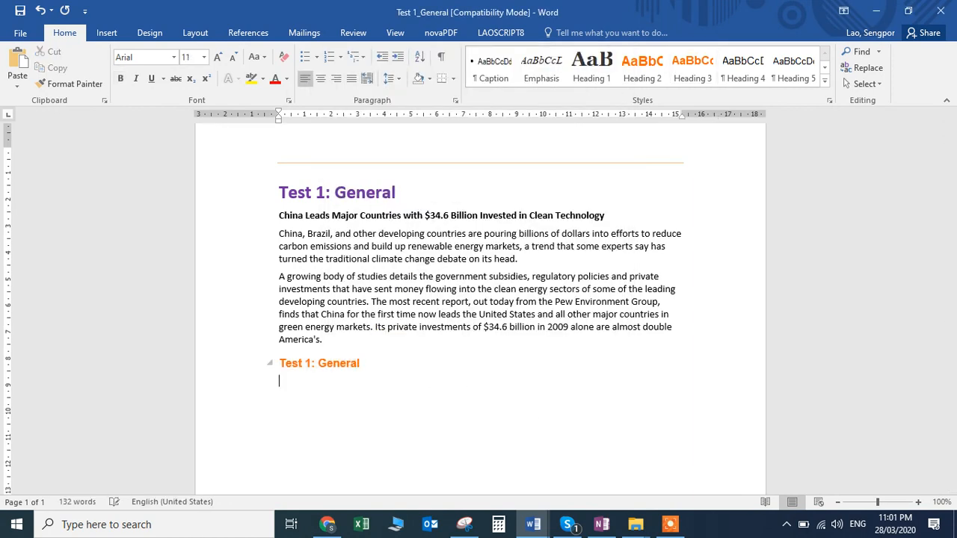
click(108, 34)
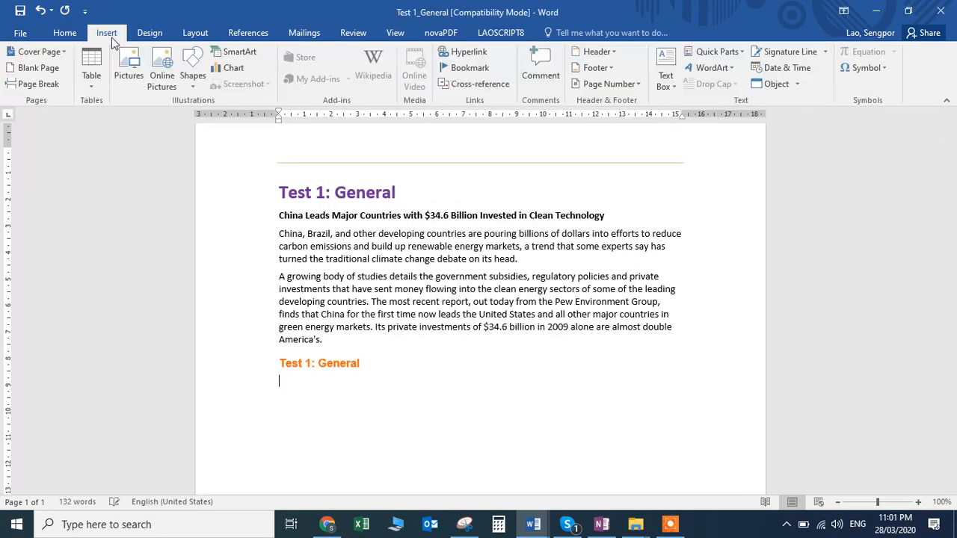
click(717, 68)
click(821, 170)
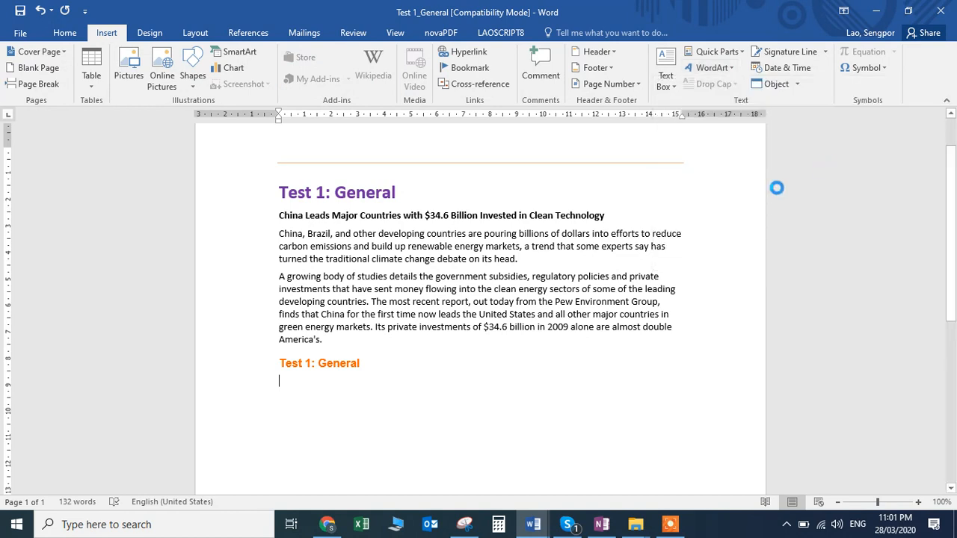
key(ctrl+v)
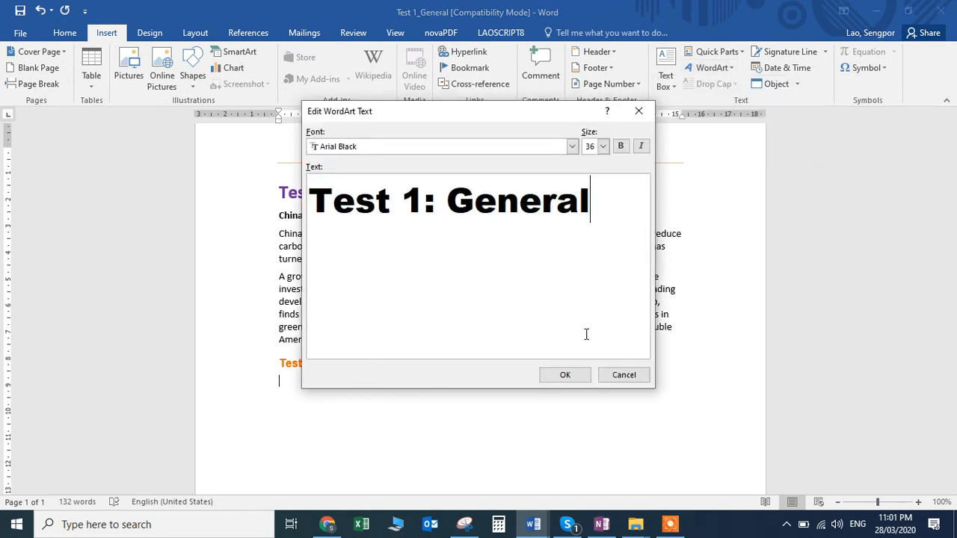
click(574, 378)
click(651, 404)
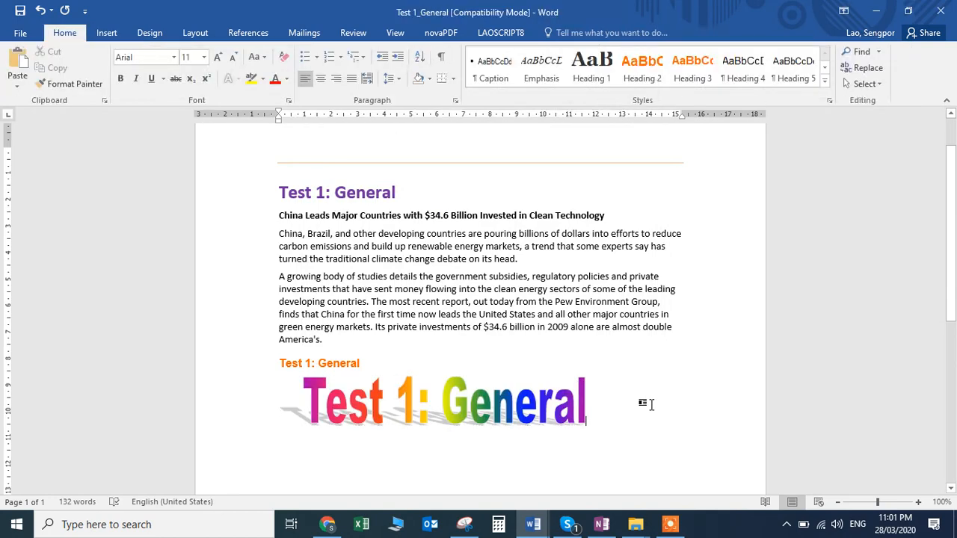
- Insert an orange-yellow WordArt reading "Test 1: General" on a new line below the rainbow one, and save the document
scroll(727, 355, down, 1)
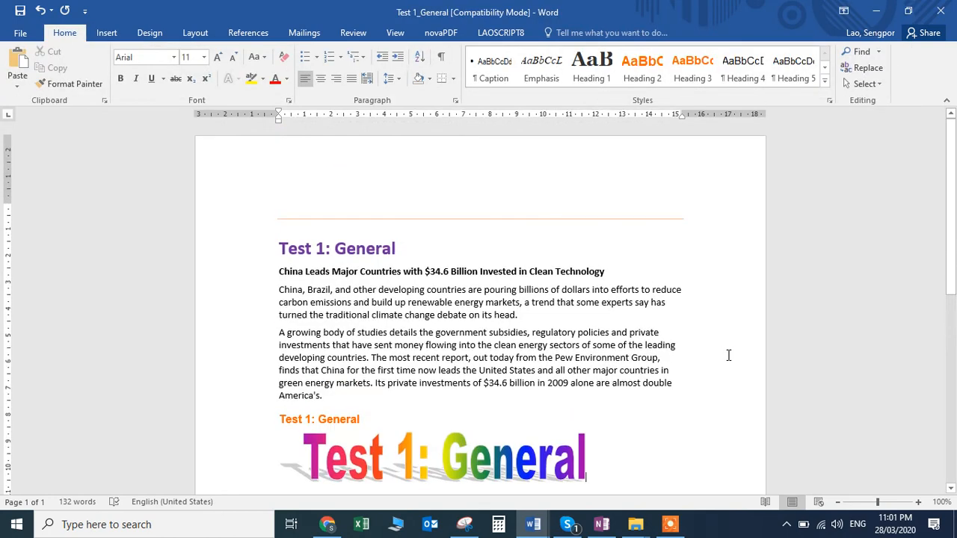
scroll(601, 326, down, 2)
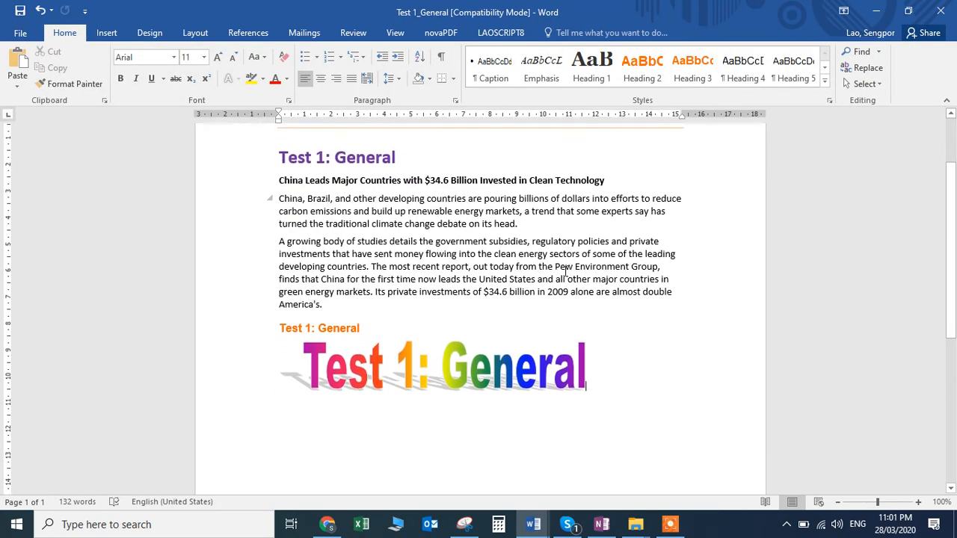
key(Return)
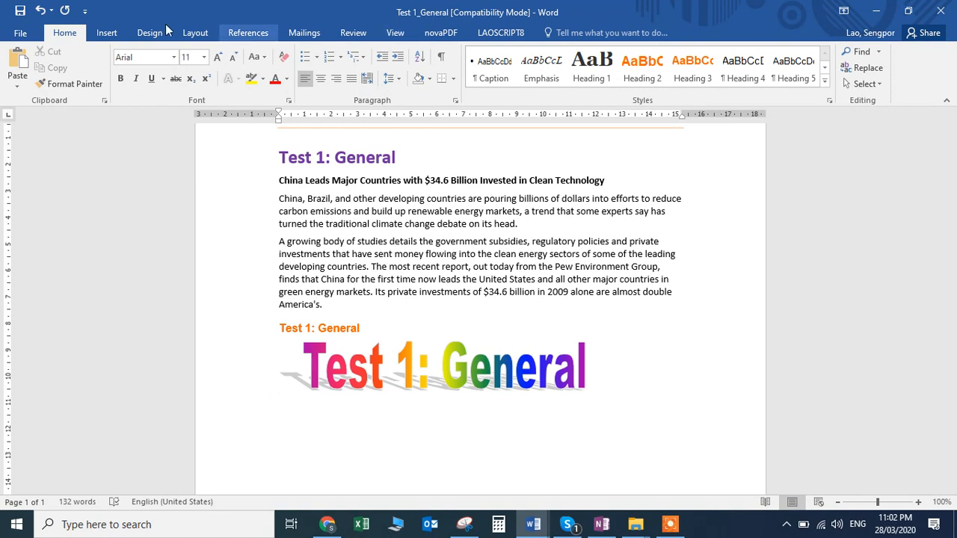
click(106, 33)
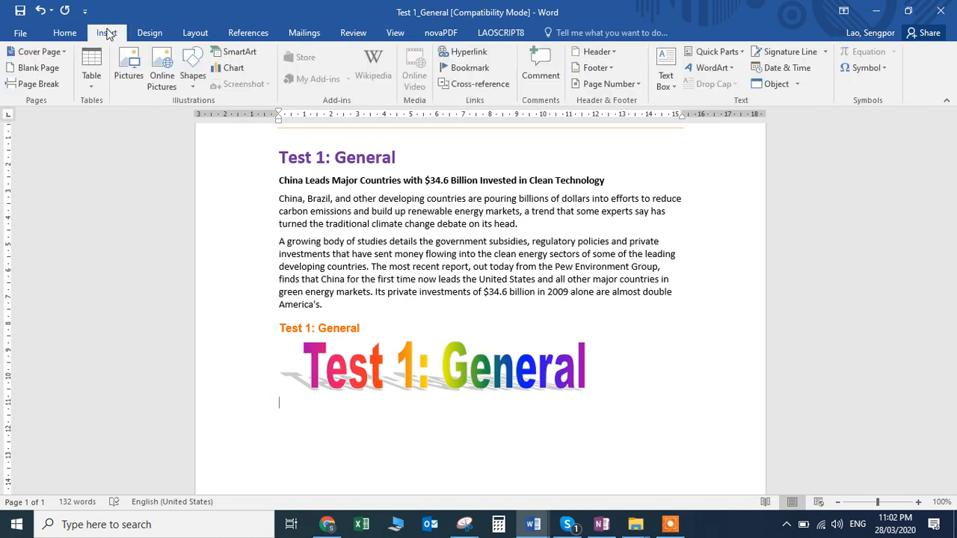
click(724, 68)
click(677, 171)
text(Test 1: General)
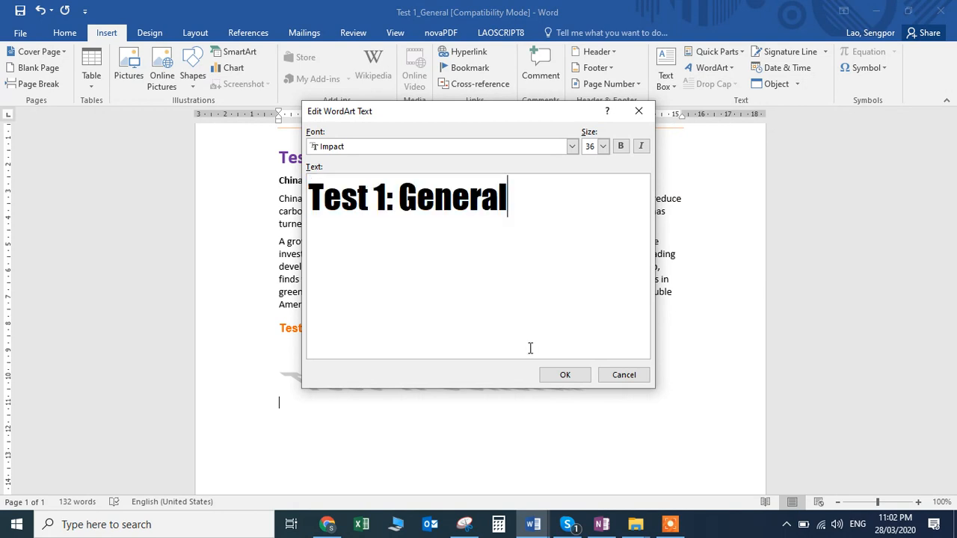
click(553, 378)
click(592, 448)
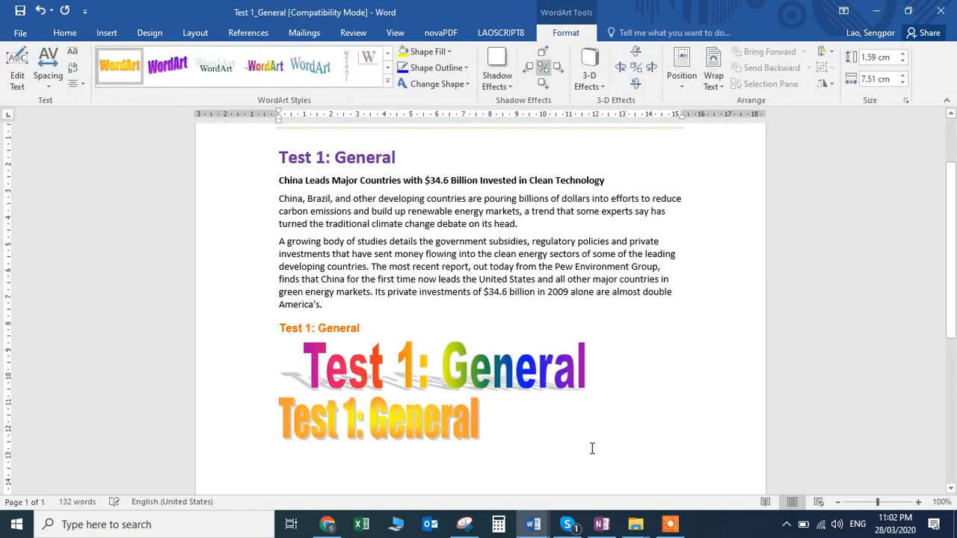
key(ctrl+s)
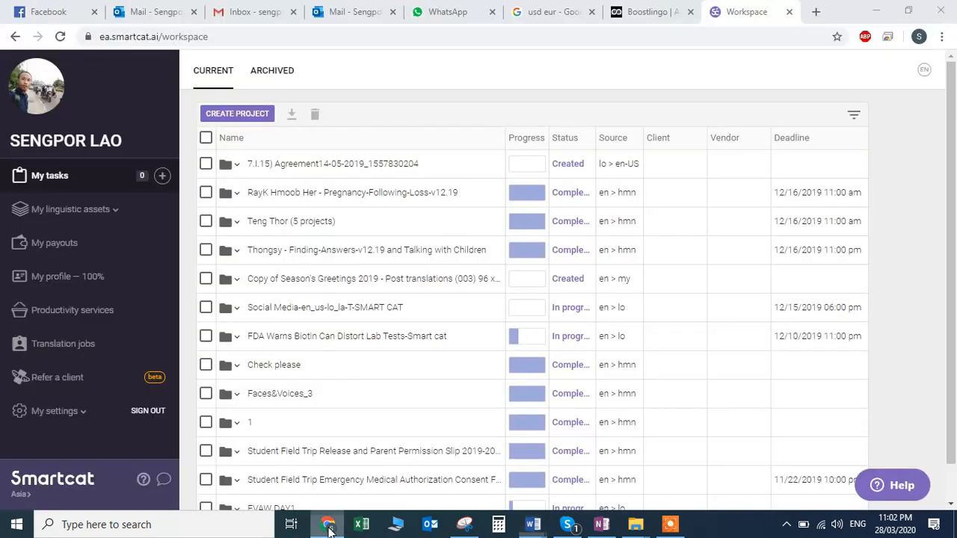
- Switch to the Smartcat workspace in Chrome and start a new project
click(327, 525)
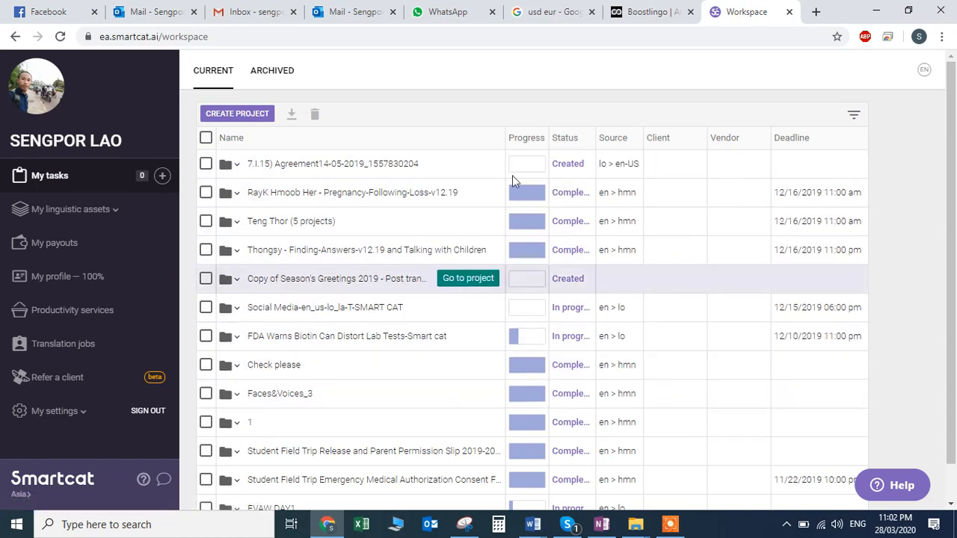
scroll(780, 319, down, 1)
scroll(781, 319, up, 1)
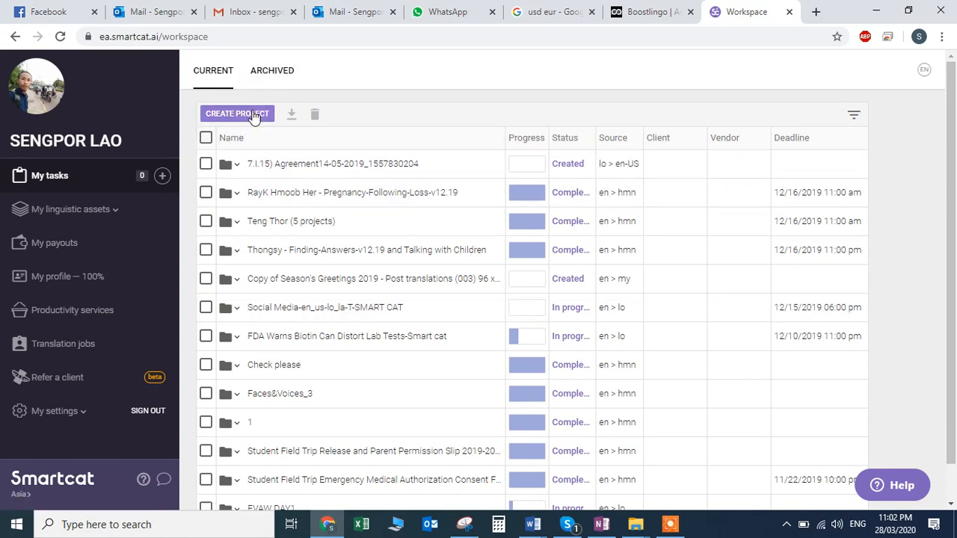
click(163, 177)
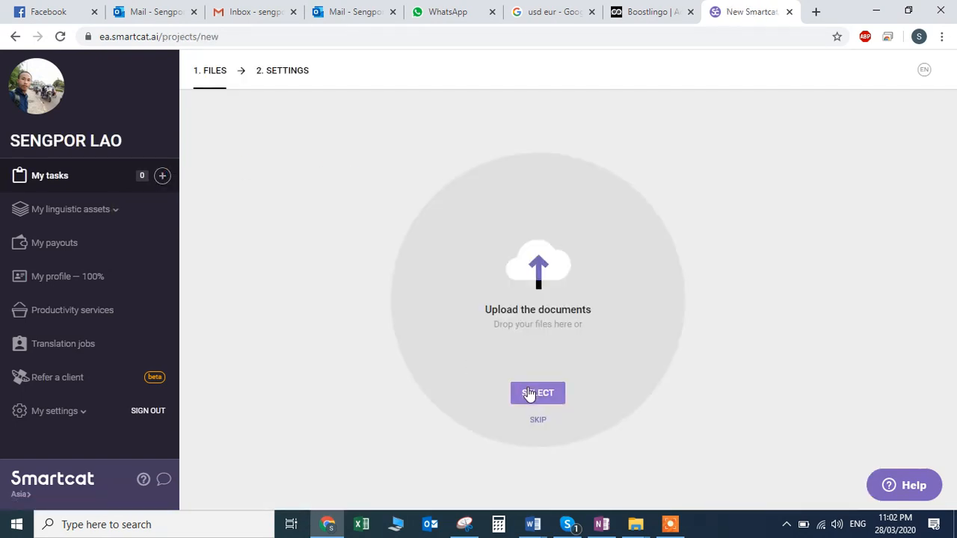
- Upload the Test 1_General document from the Sample Test folder to the new project and continue to the project settings
click(538, 398)
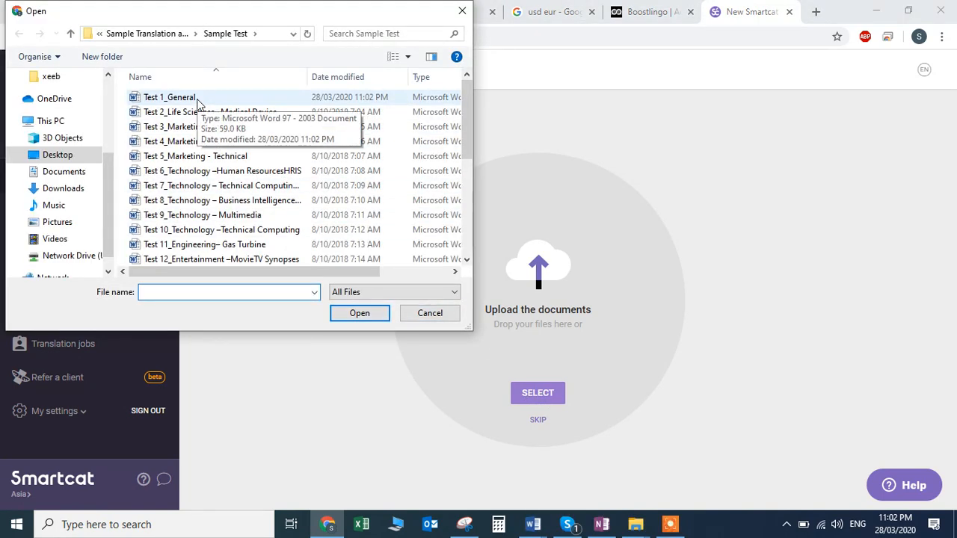
click(190, 103)
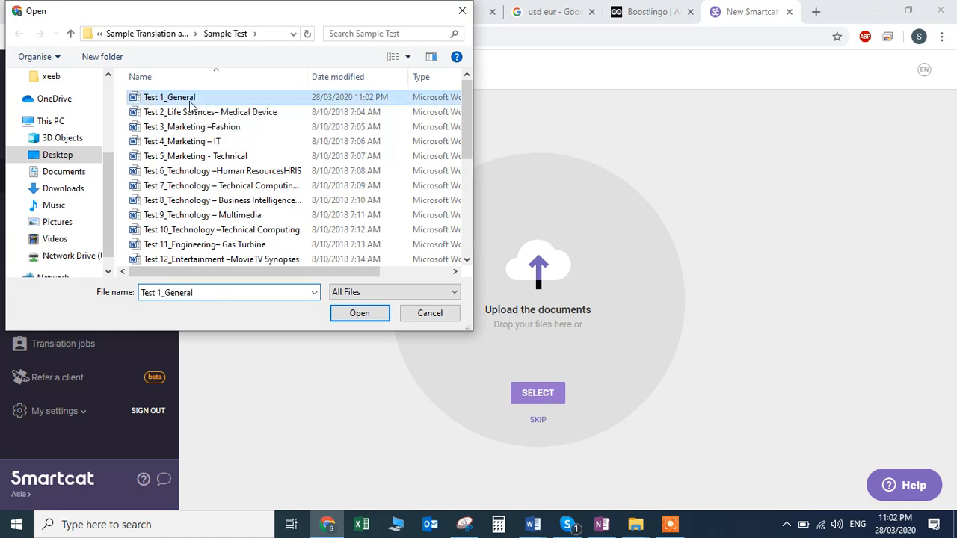
mouse_move(538, 527)
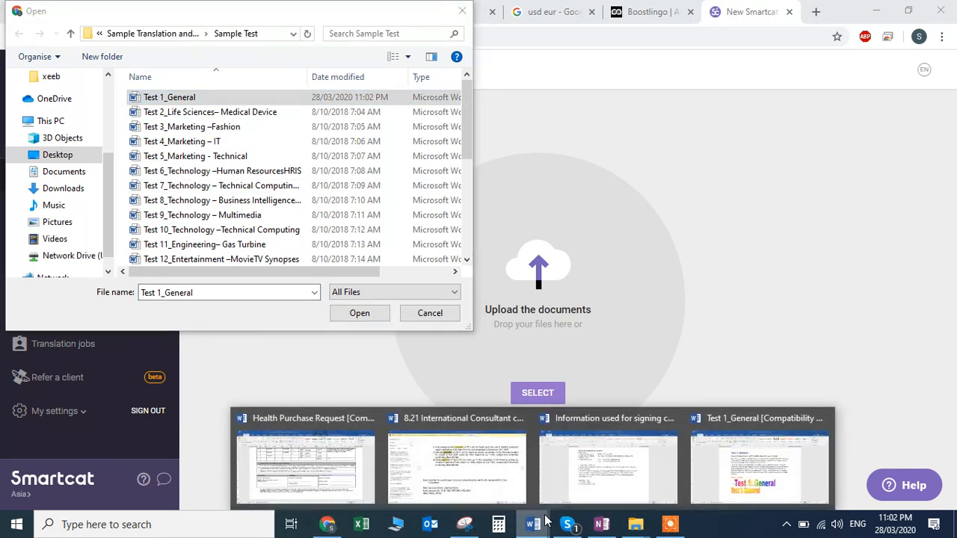
click(747, 478)
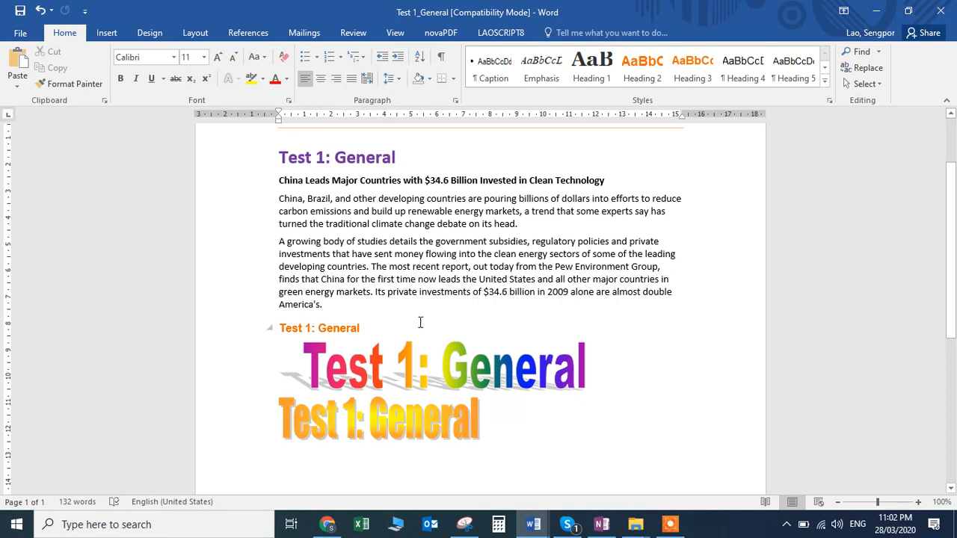
click(328, 523)
click(359, 317)
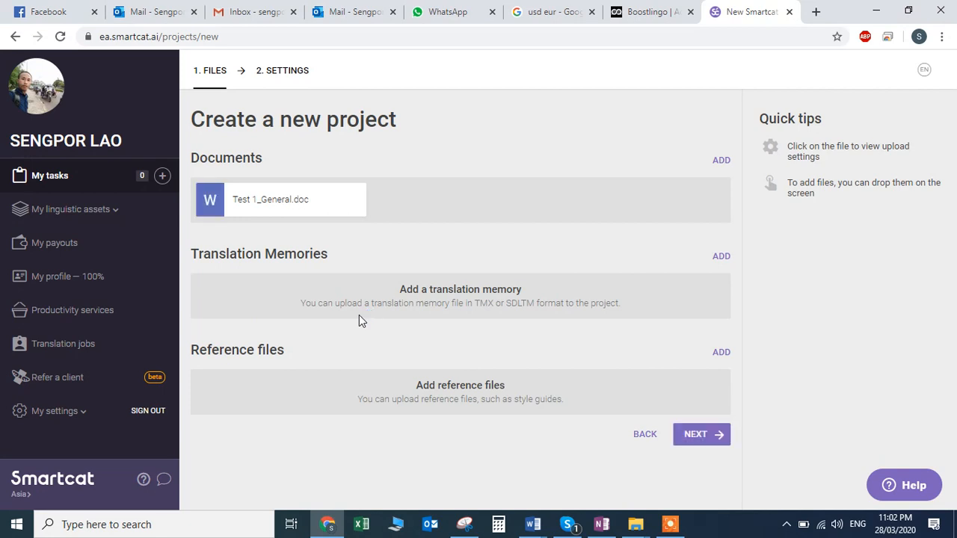
click(694, 435)
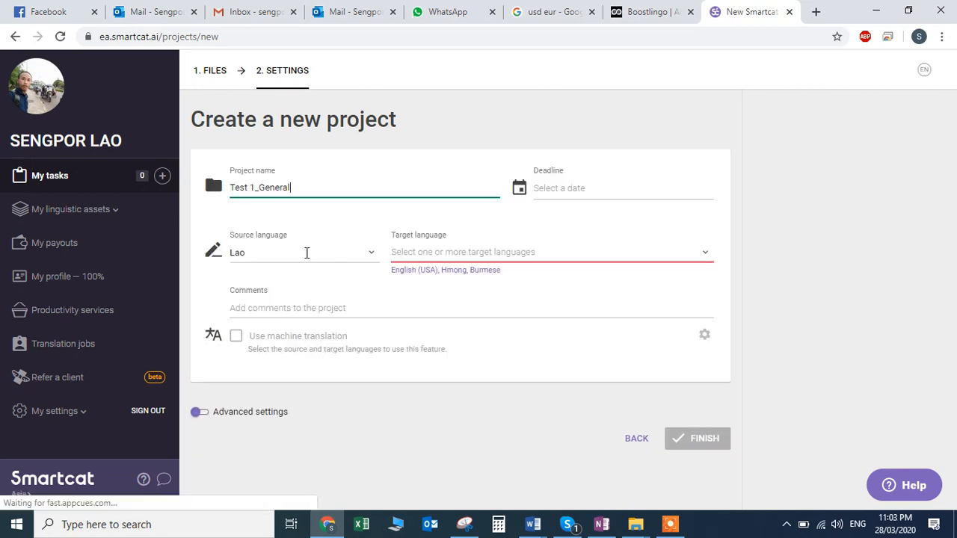
- Set the project's source language to English (United Kingdom)
click(307, 253)
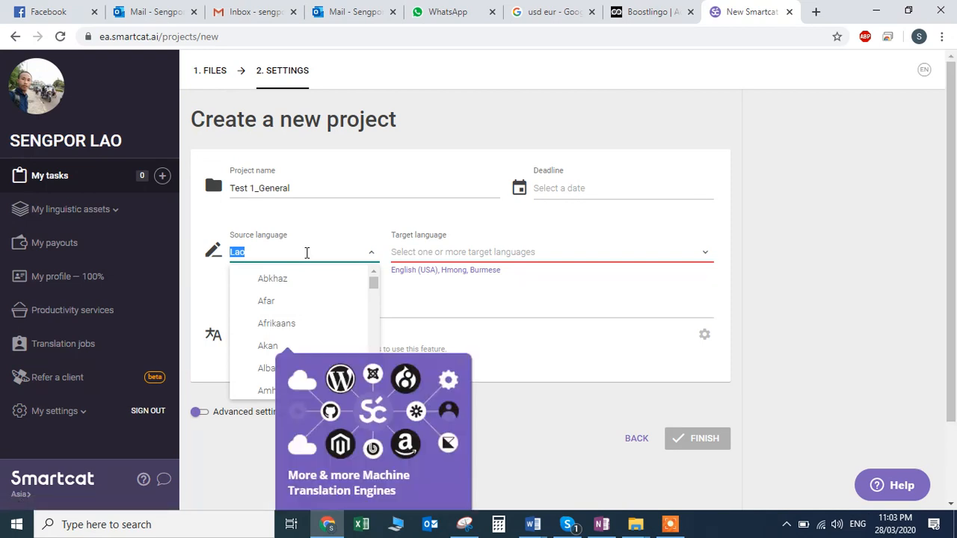
text(English)
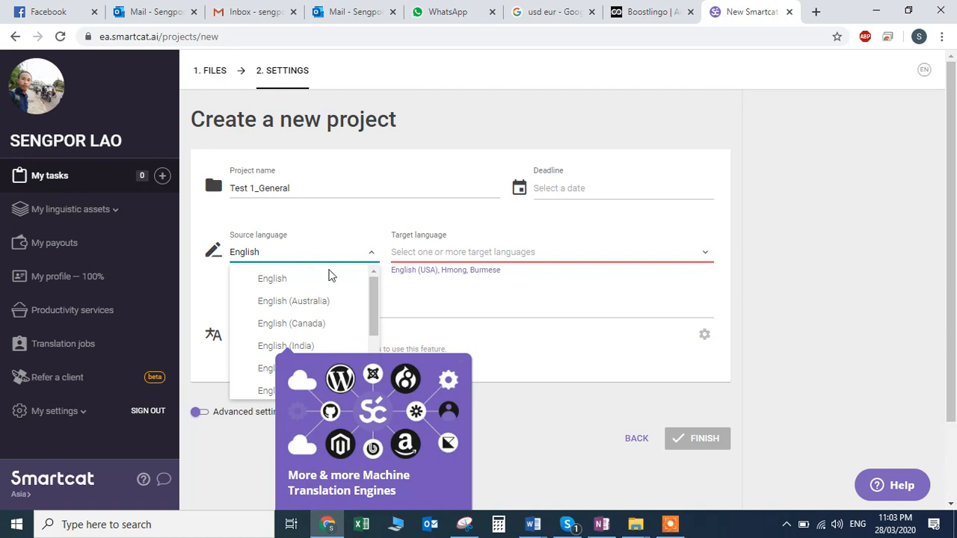
drag(374, 304, 376, 344)
scroll(260, 336, down, 1)
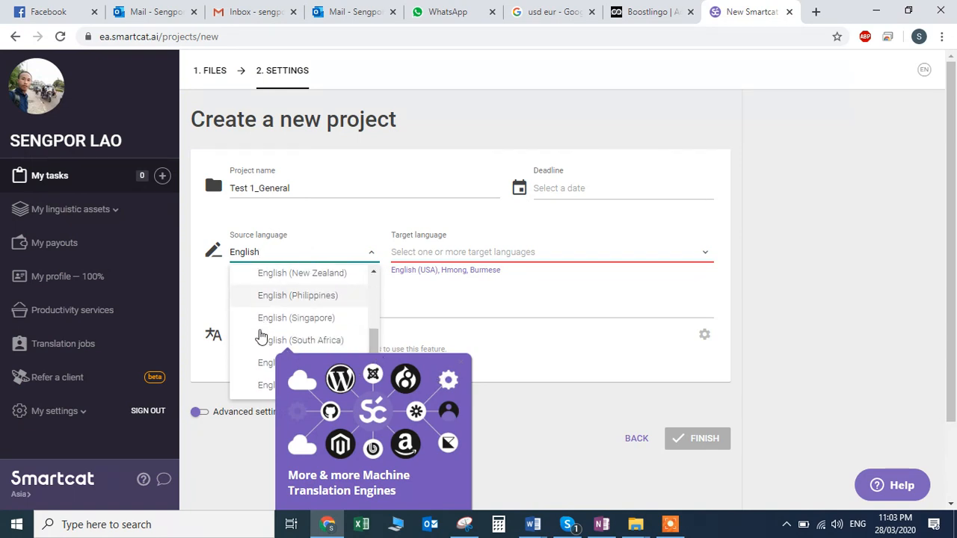
click(254, 386)
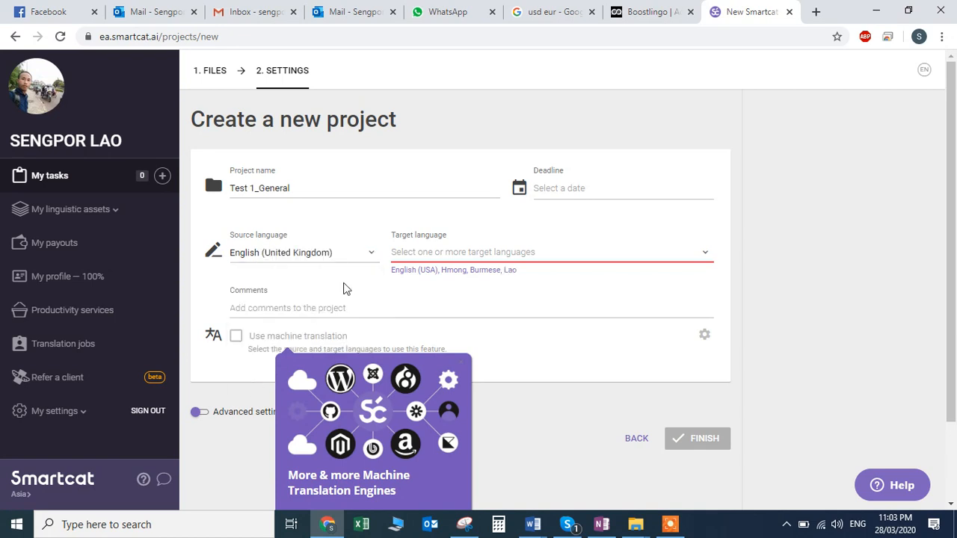
- Set the project's source language to English (USA)
click(353, 254)
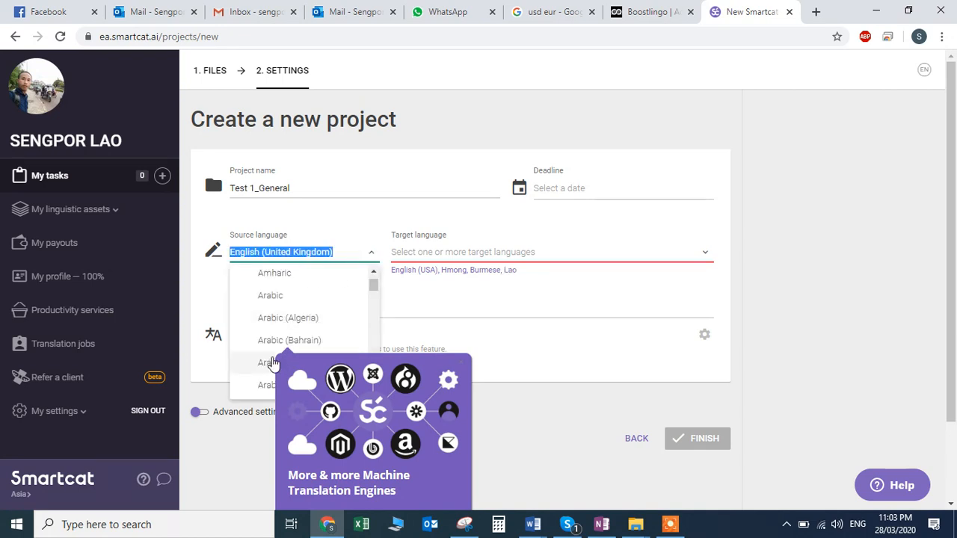
text(English)
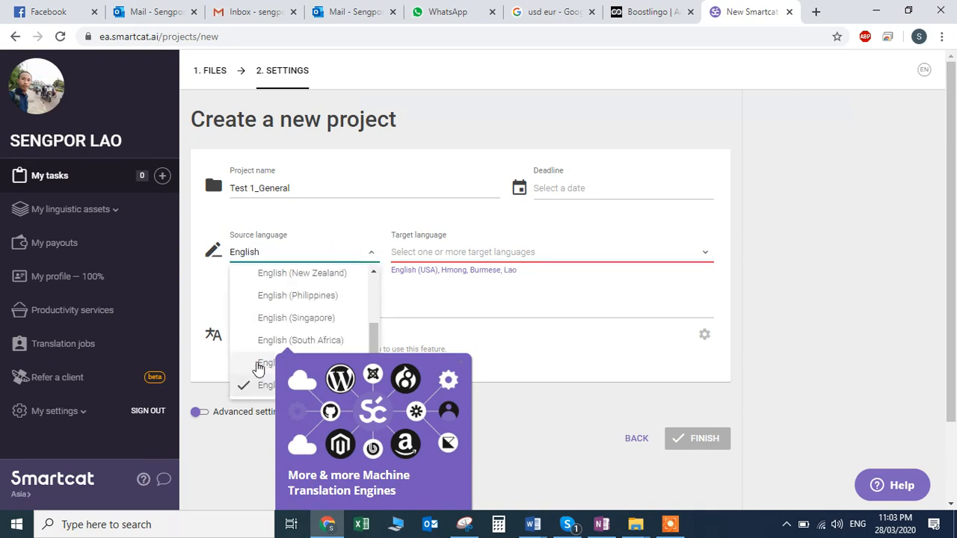
click(259, 366)
click(376, 260)
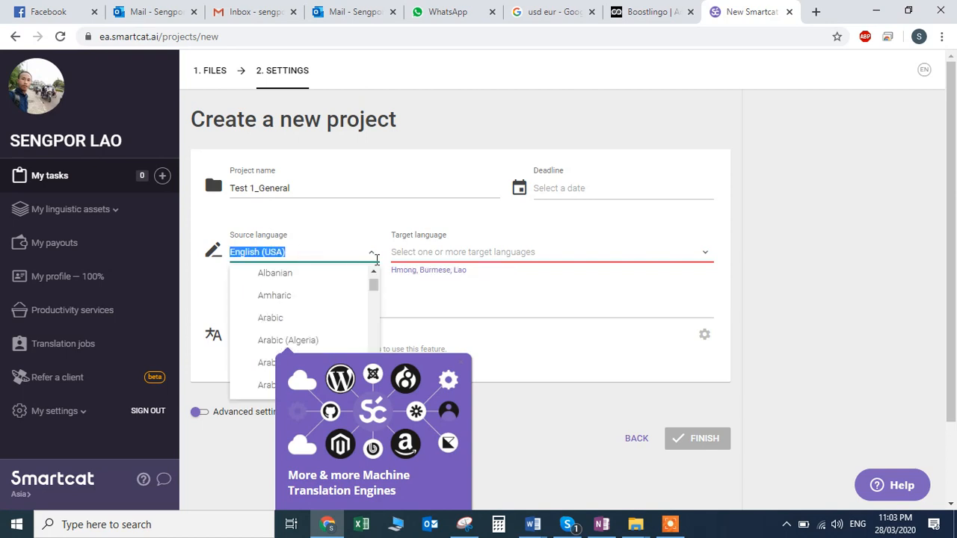
- Set Hmong as the project's target language and finish creating the project
click(488, 254)
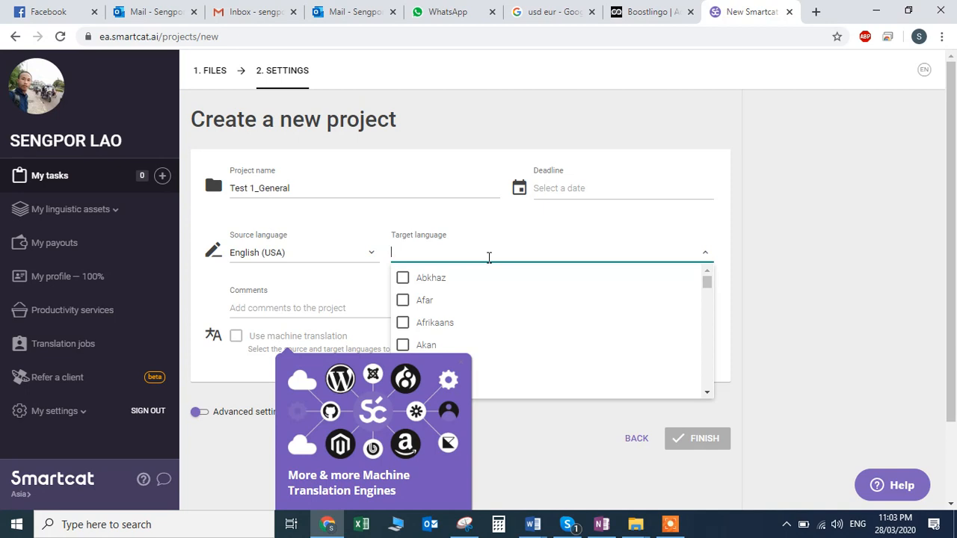
text(Hmong)
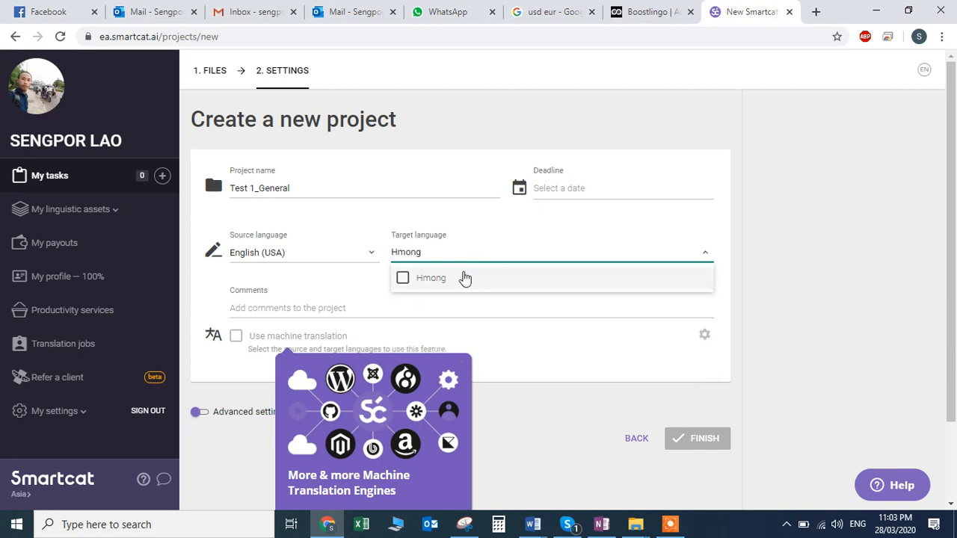
click(459, 282)
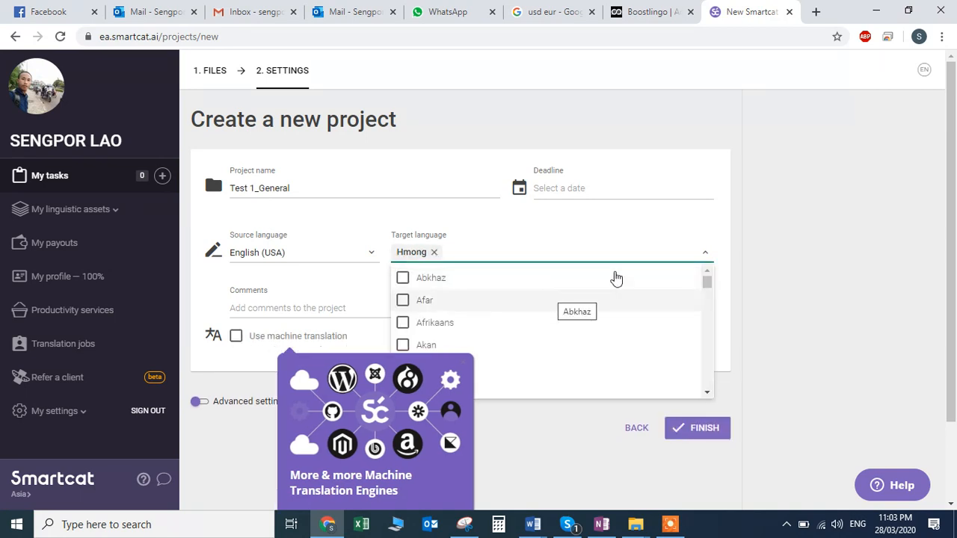
click(802, 274)
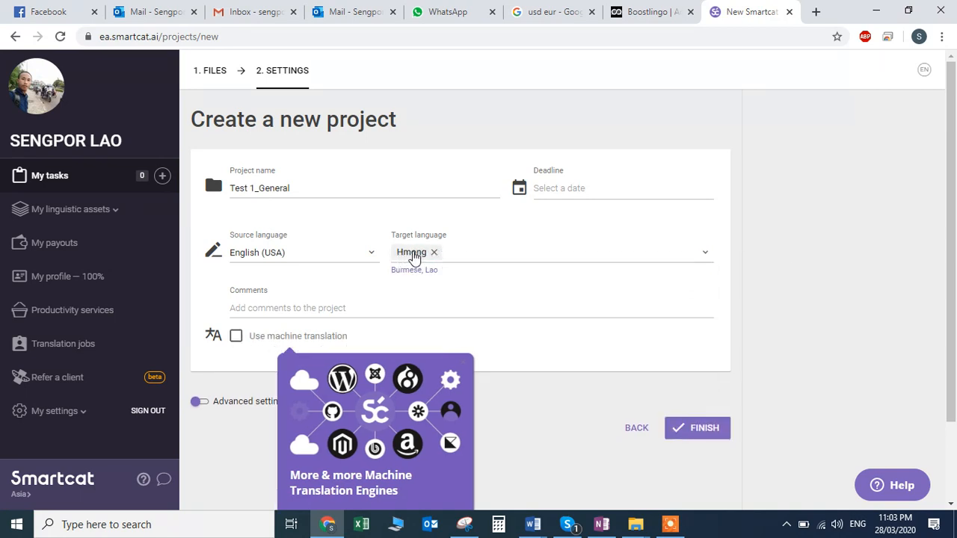
click(695, 433)
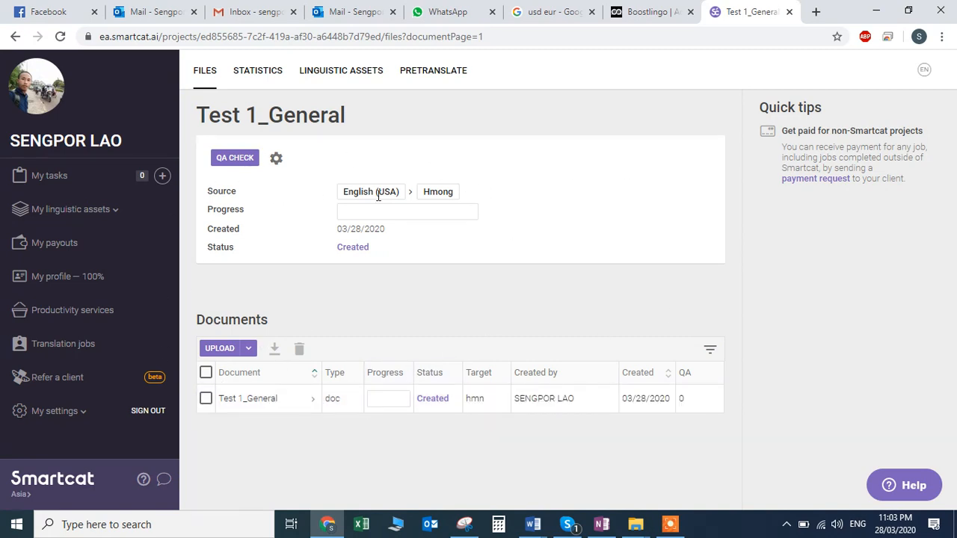
- Check the Test 1_General document's settings and close them without changing anything
mouse_move(332, 399)
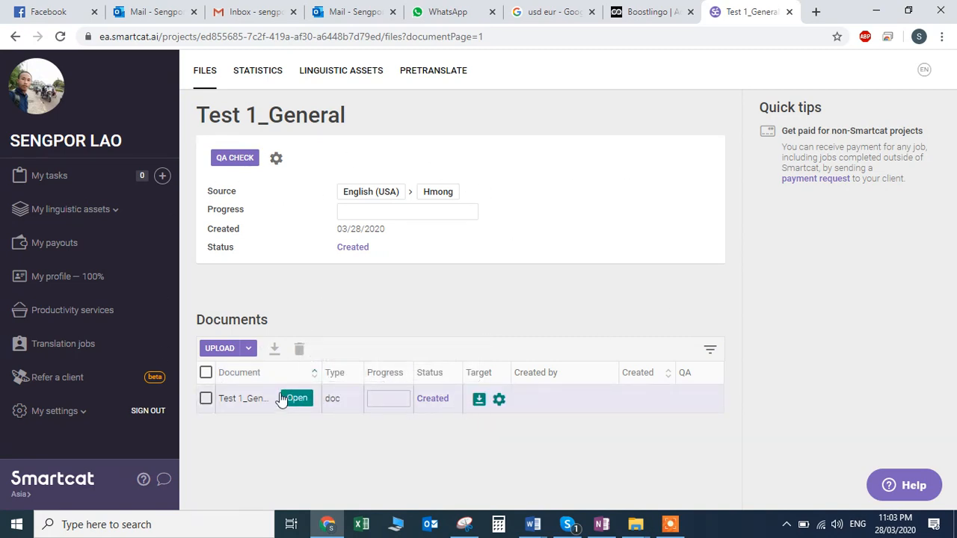
click(499, 400)
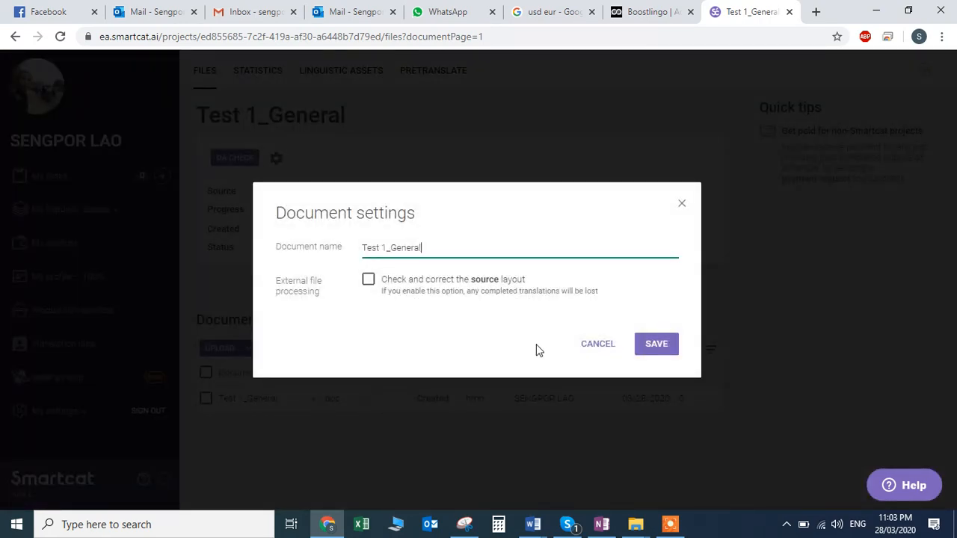
click(680, 205)
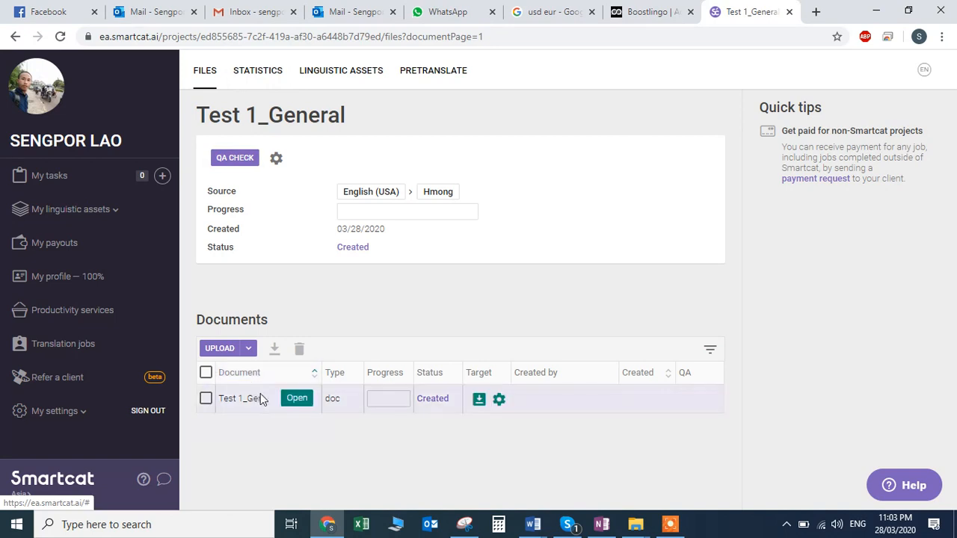
- Open the Test 1_General document in the translation editor and view its QA check and revisions sections
click(293, 400)
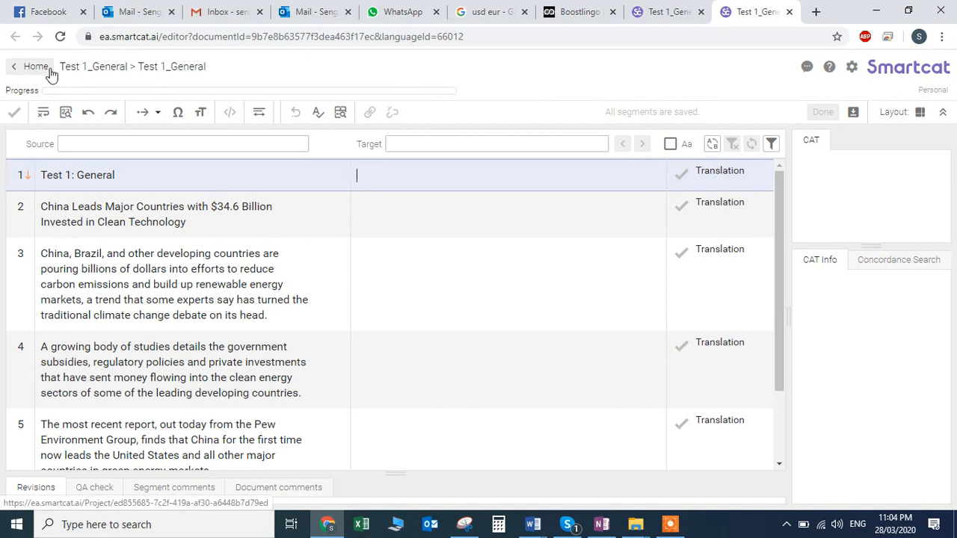
click(80, 488)
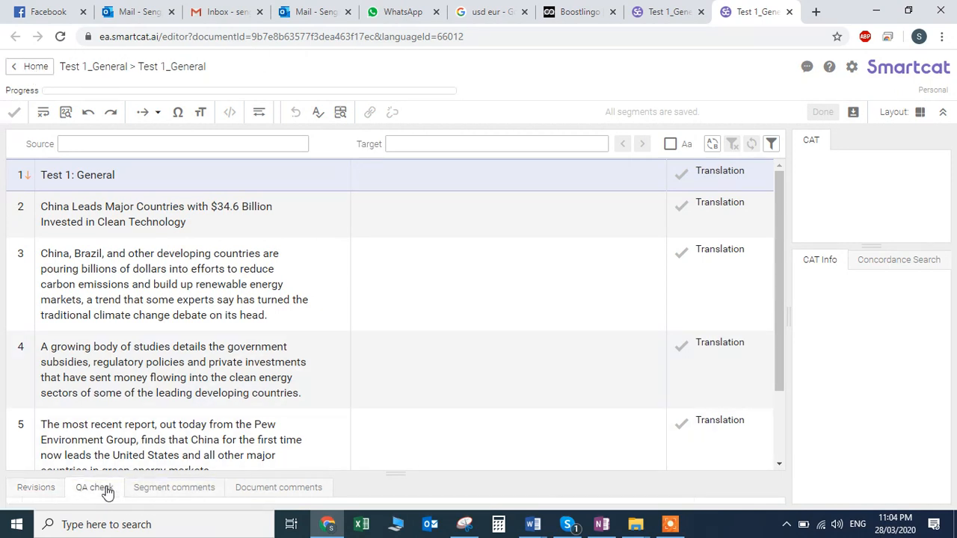
click(36, 488)
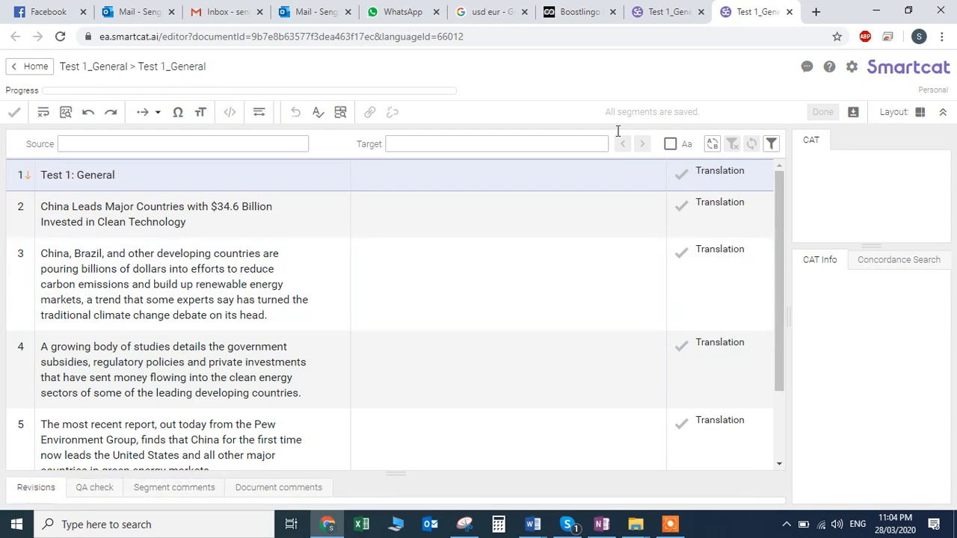
- Review the editor's auto-insertion and segment confirmation preferences and close them without saving
click(853, 66)
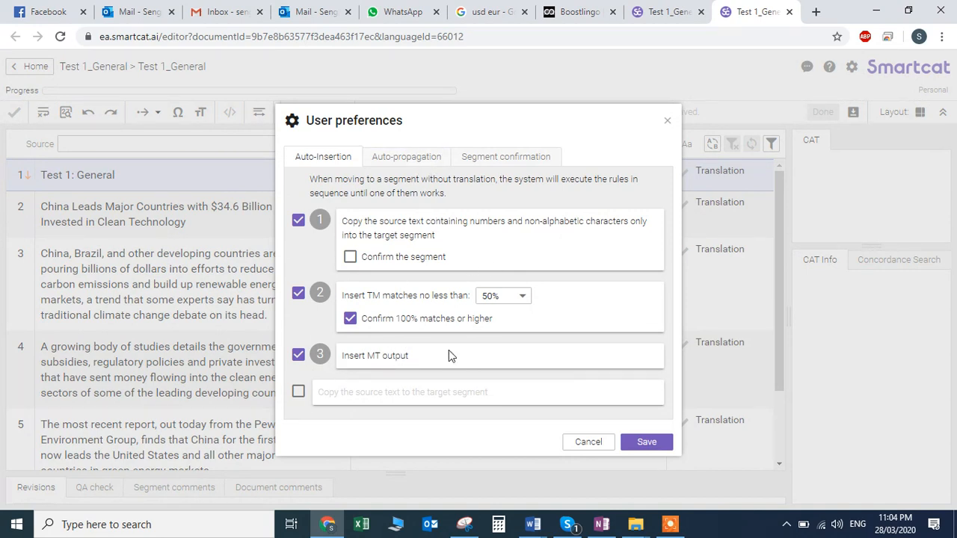
click(504, 158)
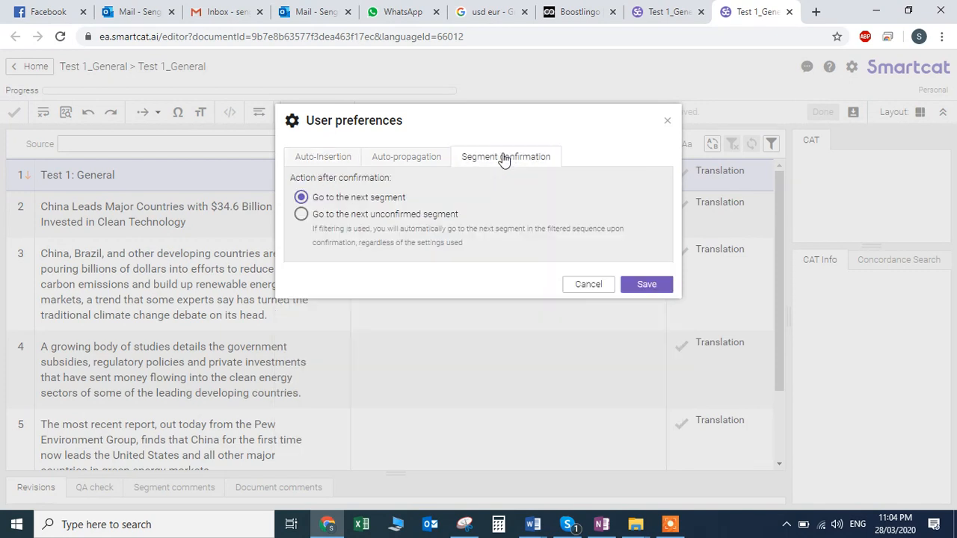
click(326, 158)
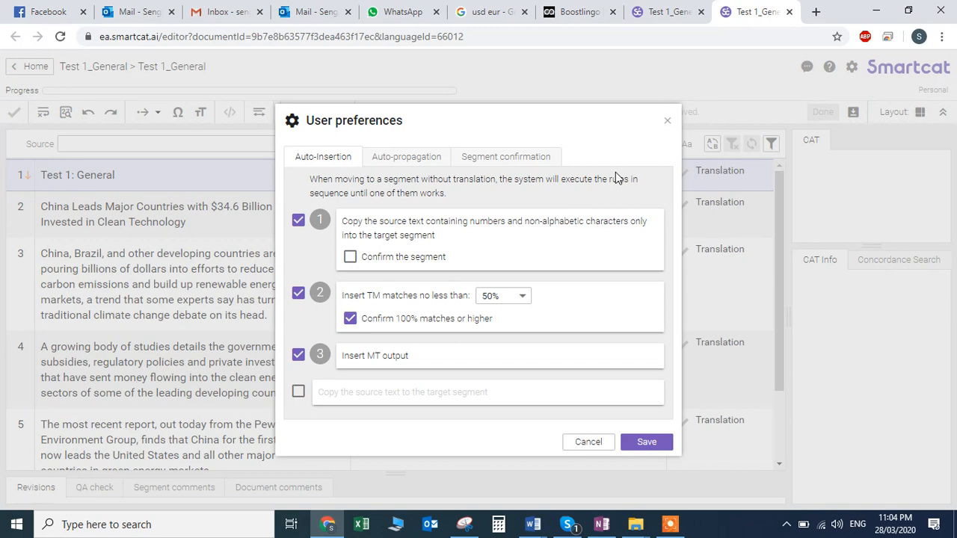
click(667, 122)
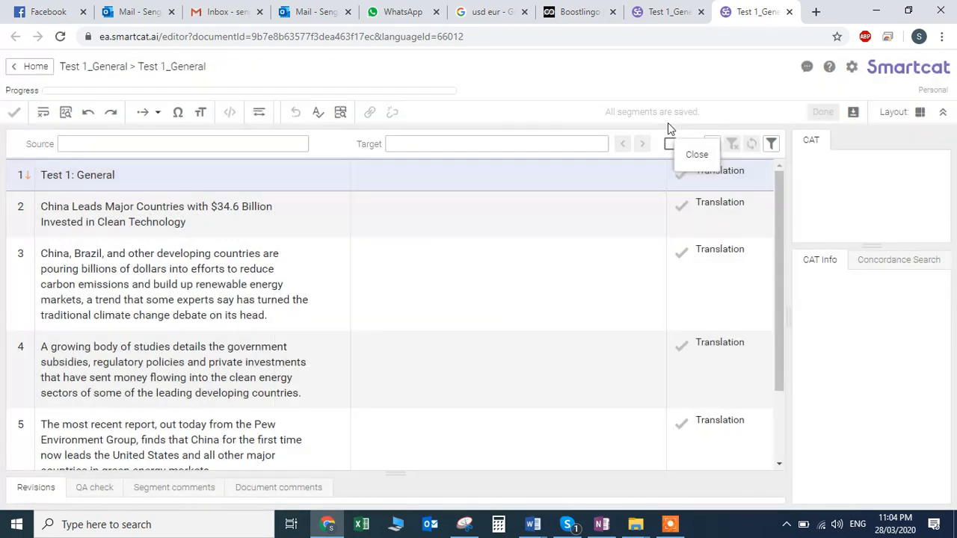
- Return to the project's files and permanently delete its Test 1_General document
click(13, 66)
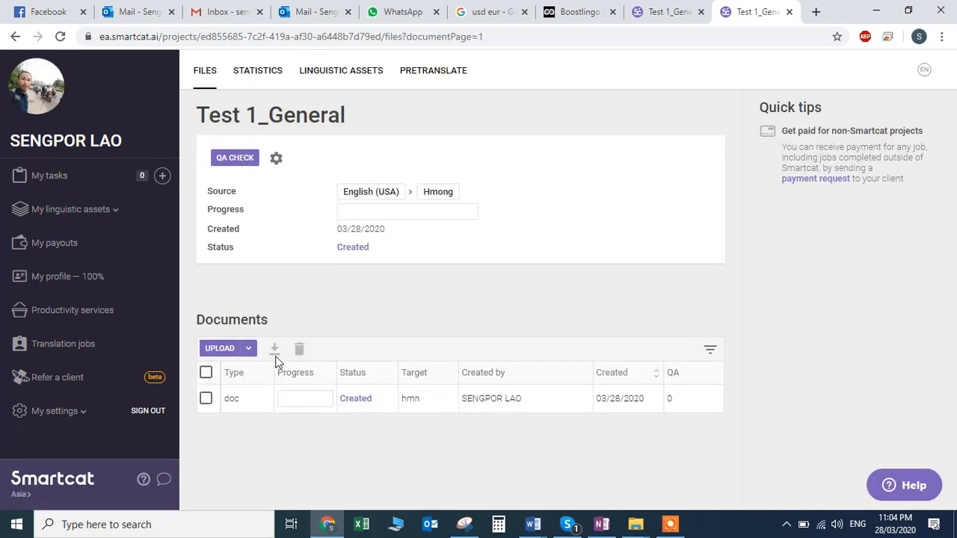
click(206, 374)
click(299, 348)
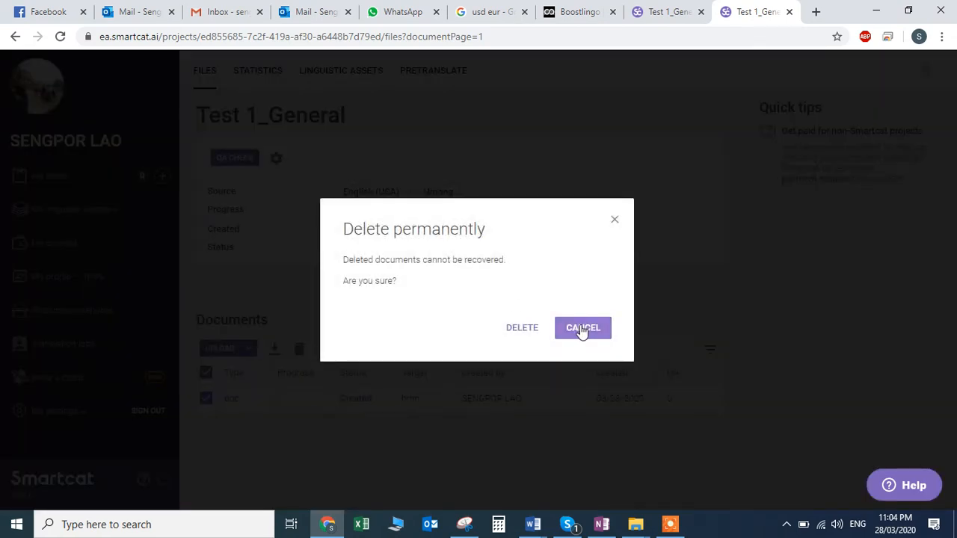
click(522, 329)
- Start another new project with the Test 1_General document from the Sample Test folder and continue to its settings
click(162, 175)
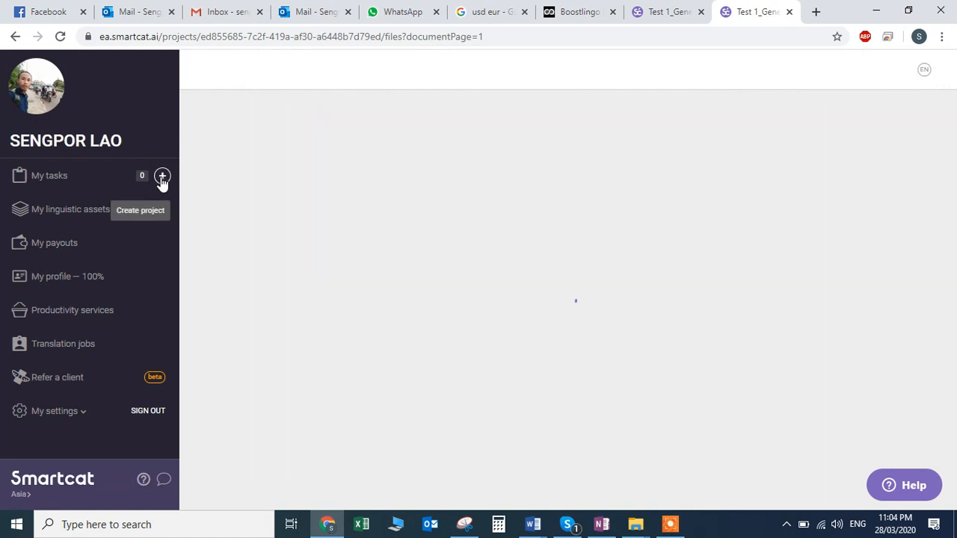
click(537, 394)
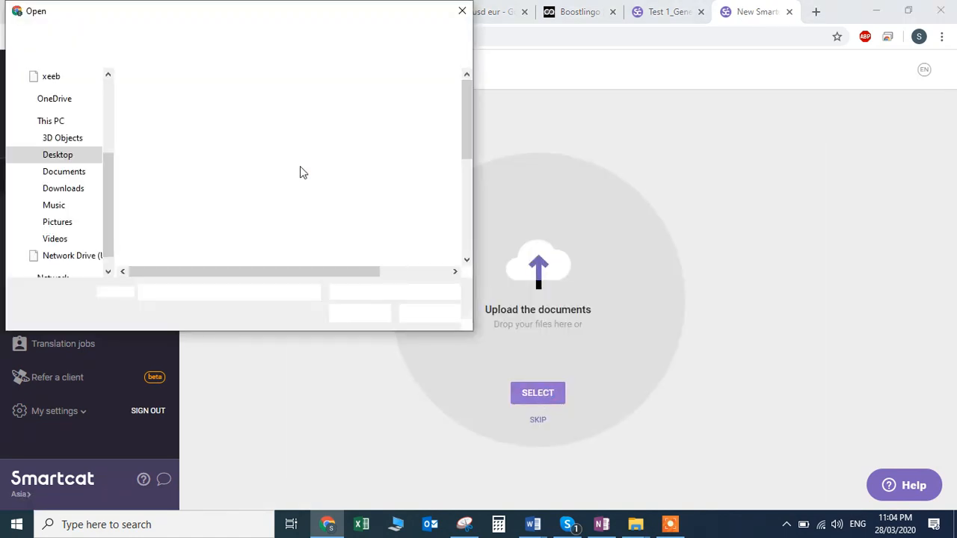
click(176, 100)
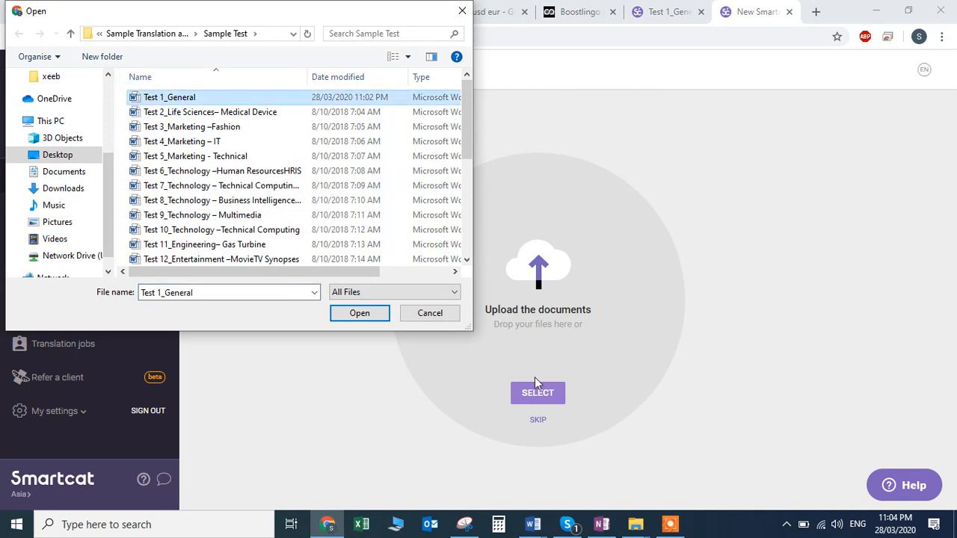
click(371, 313)
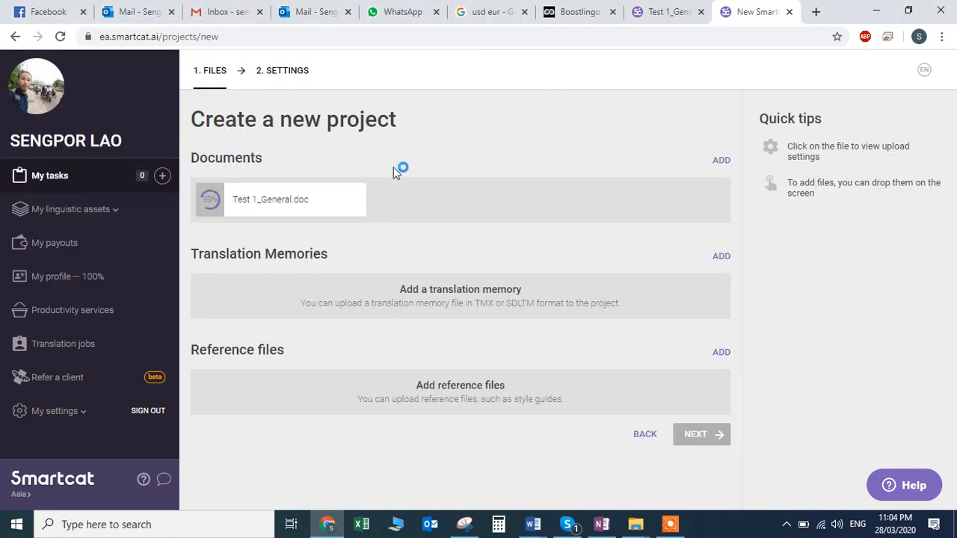
click(291, 81)
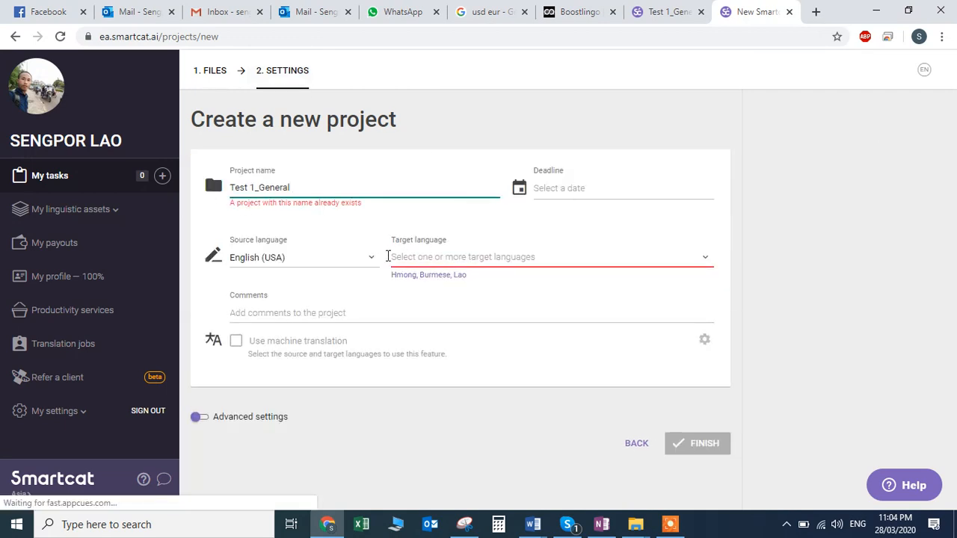
- Set Hmong as the new project's target language and its deadline to 03/31/2020 11:00 pm
click(404, 275)
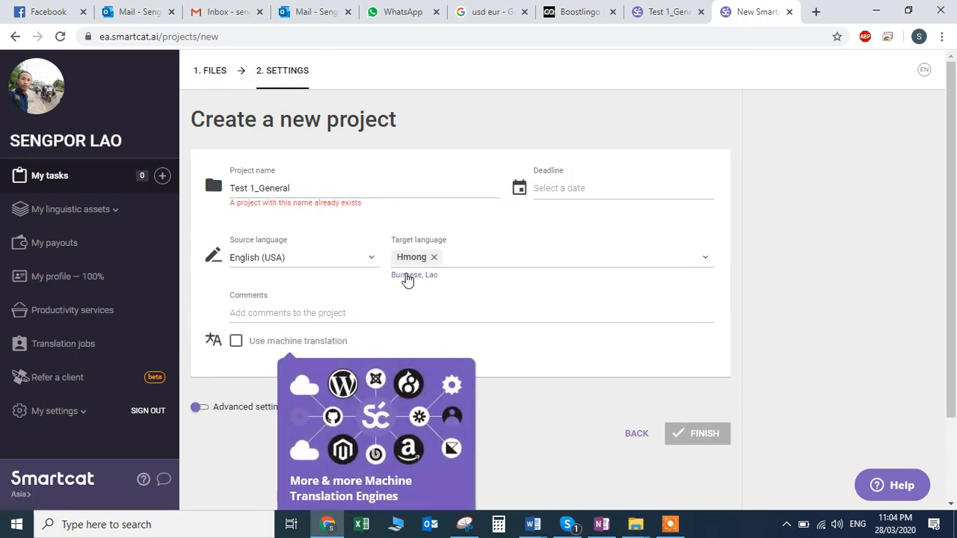
scroll(530, 262, down, 1)
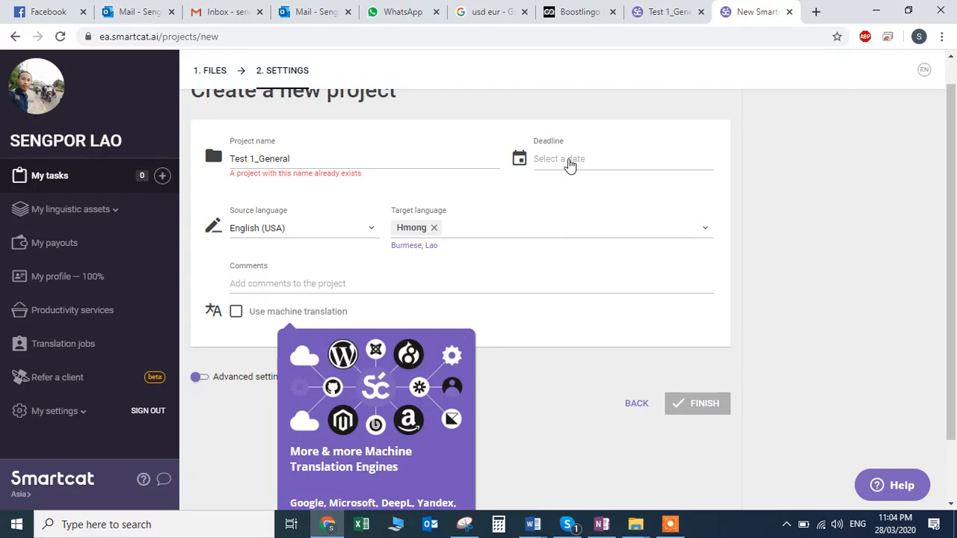
click(568, 162)
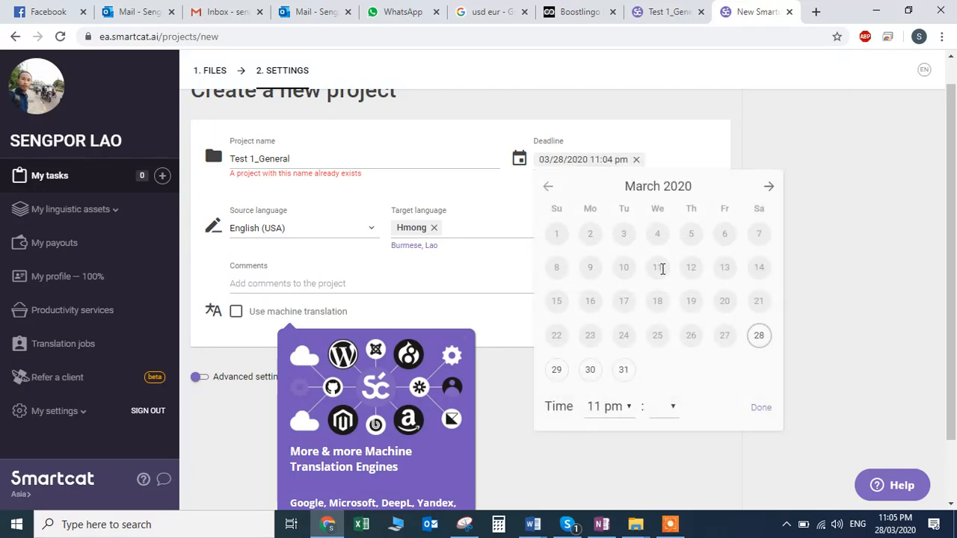
click(619, 370)
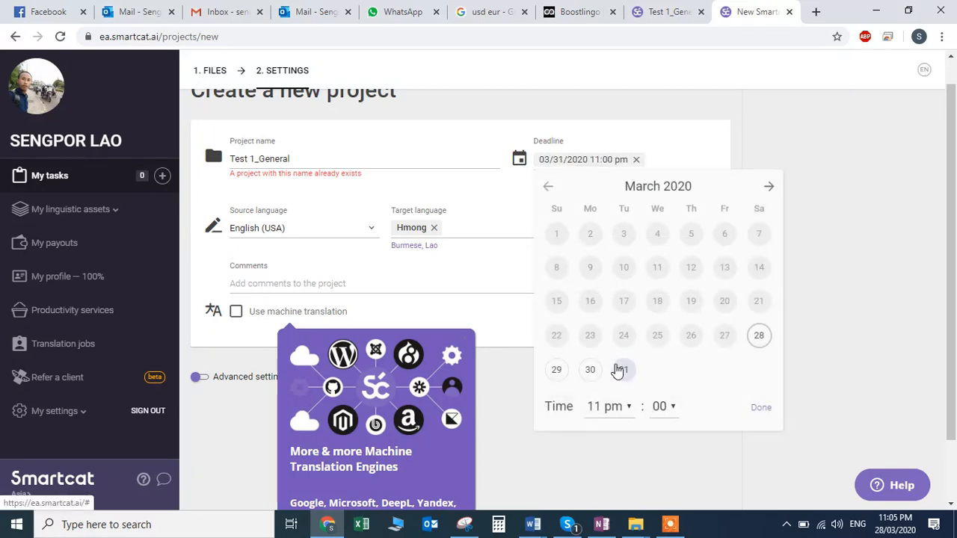
click(759, 409)
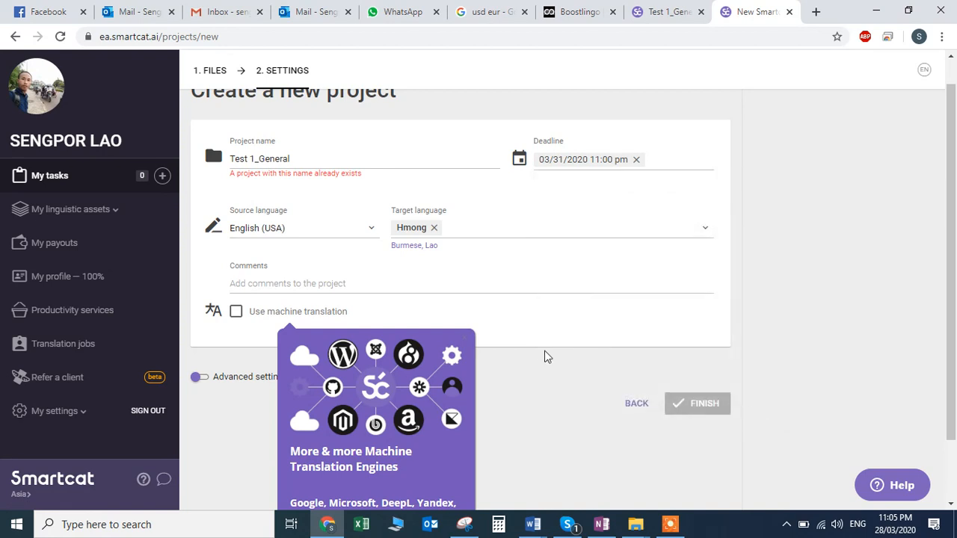
- Enable the project's advanced settings and dismiss the tip about machine translation engines
scroll(516, 343, down, 1)
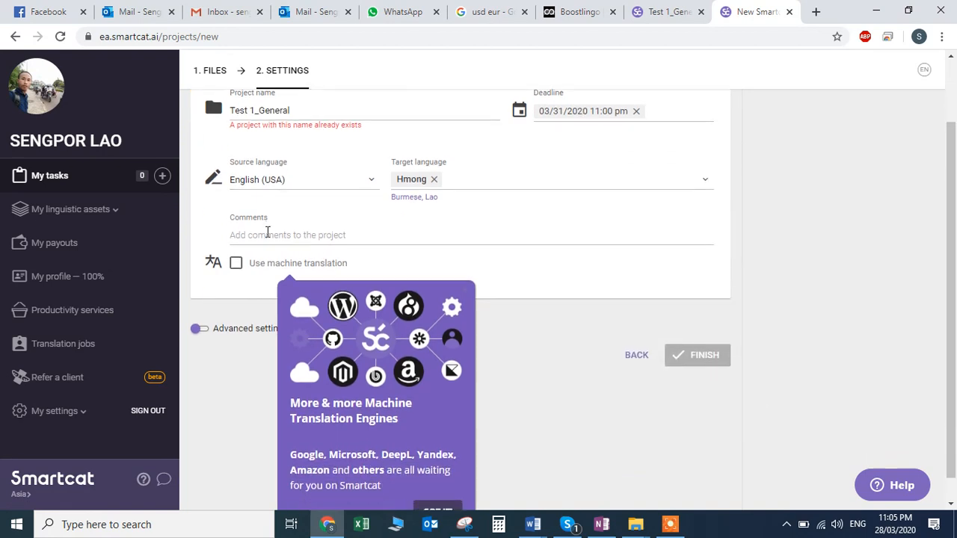
scroll(267, 232, up, 2)
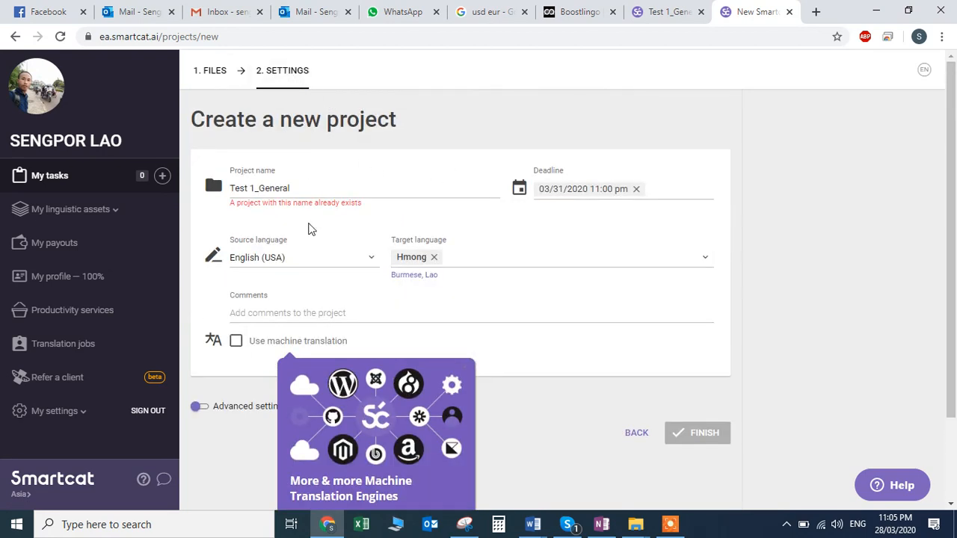
scroll(311, 229, down, 1)
click(208, 305)
scroll(209, 307, up, 1)
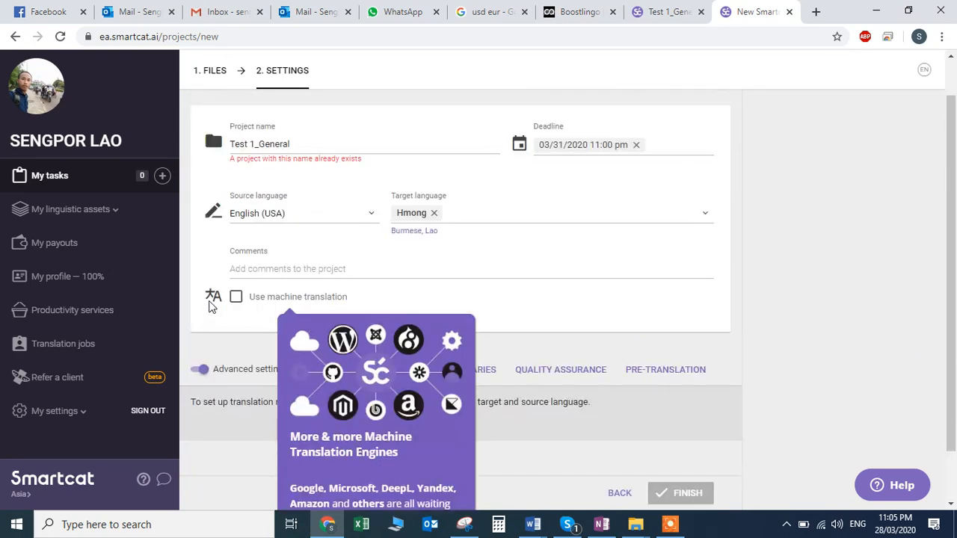
scroll(474, 411, down, 1)
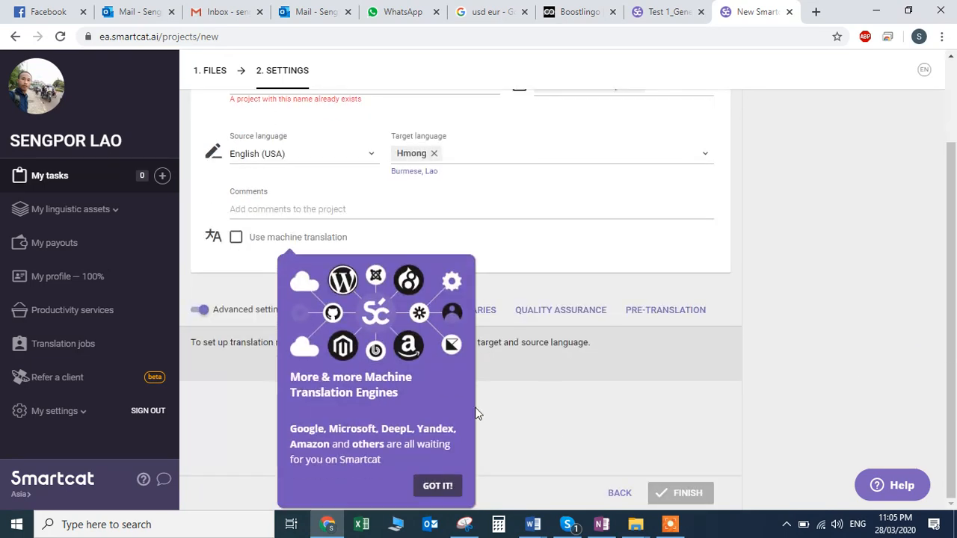
click(438, 490)
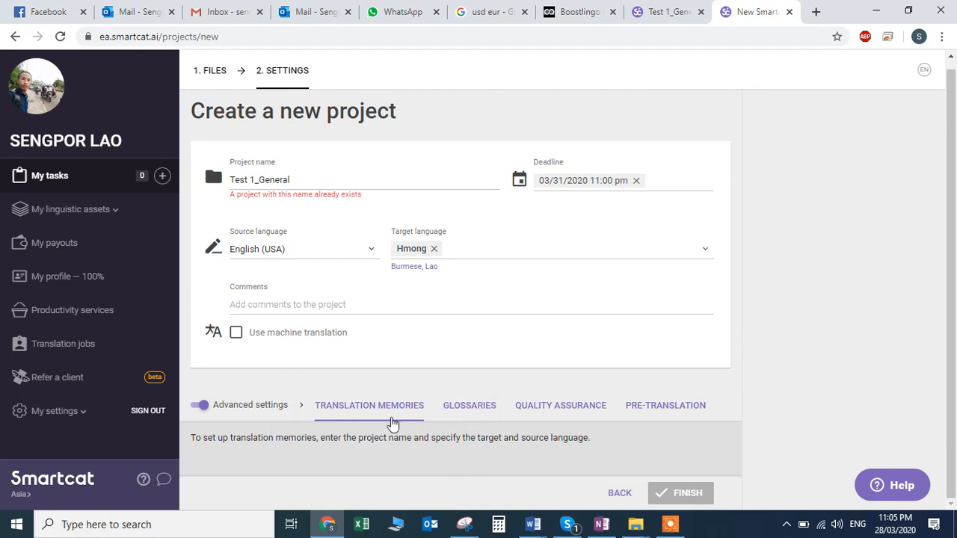
click(270, 415)
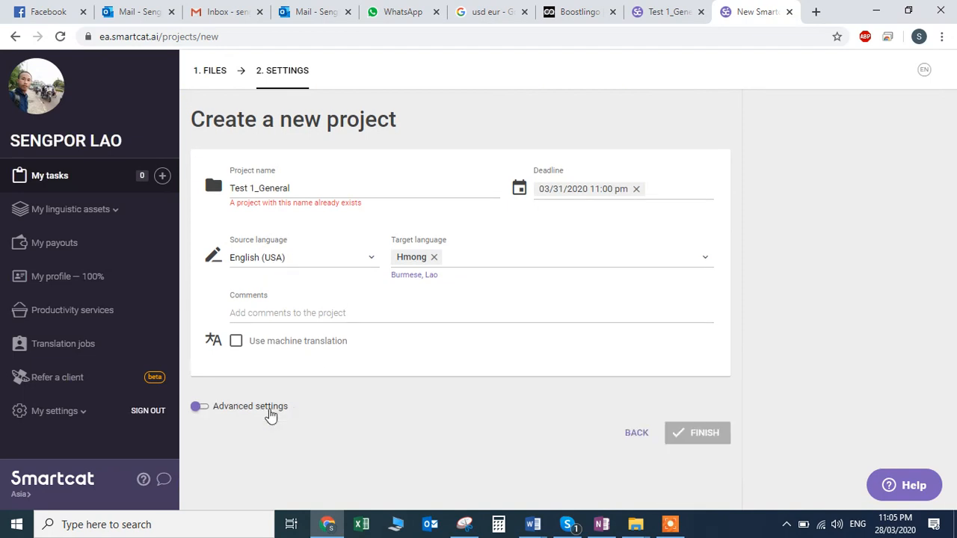
click(263, 411)
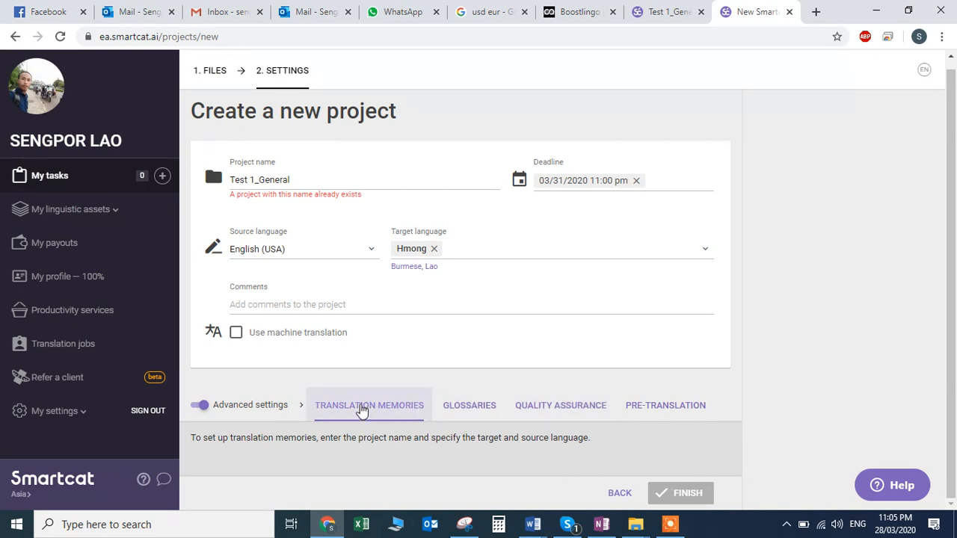
- Change the project name to Test 1_General1
click(321, 182)
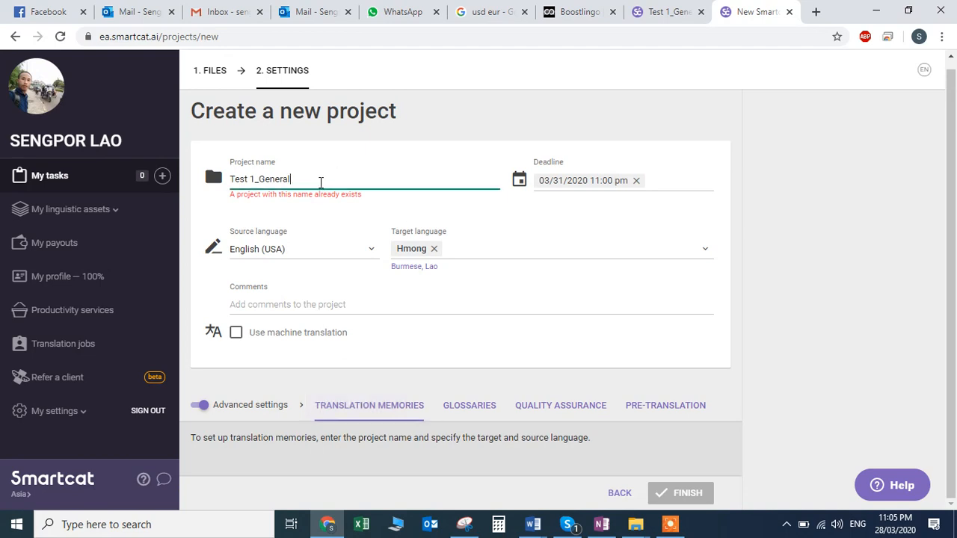
text(1)
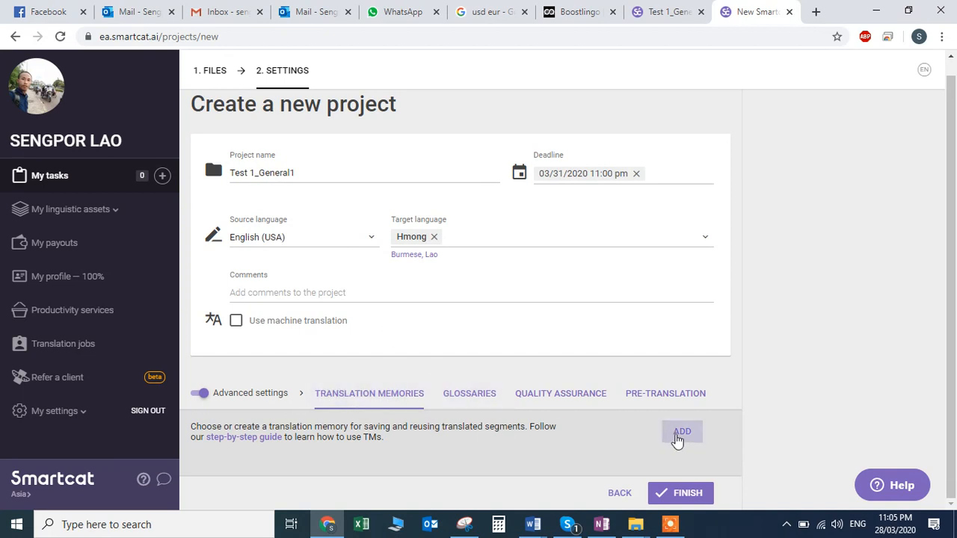
- Add all of the existing English–Hmong translation memories to the new project
click(679, 433)
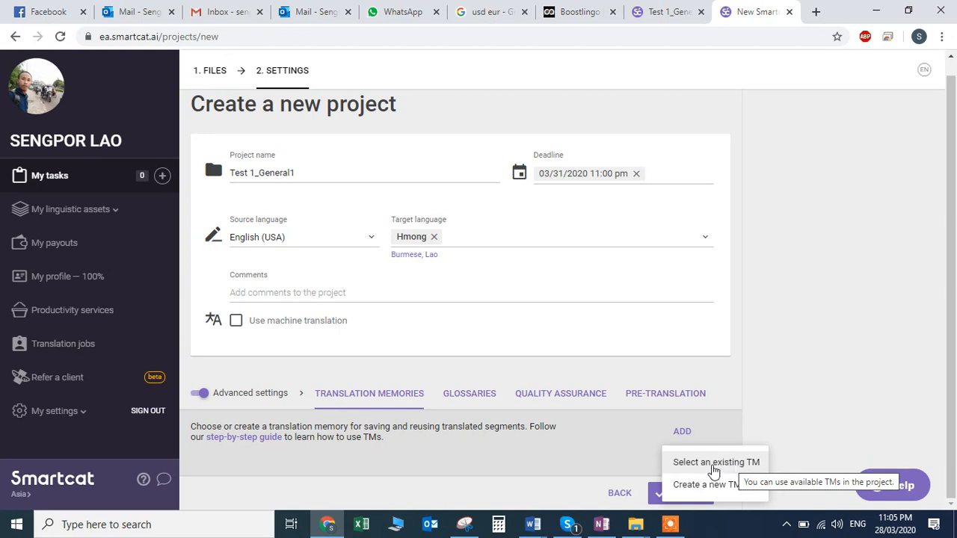
click(713, 465)
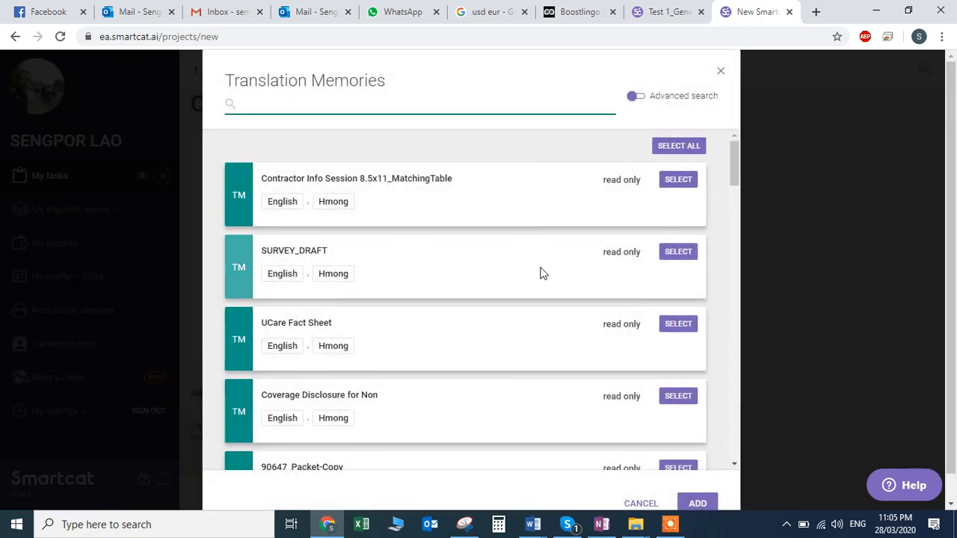
scroll(540, 271, down, 7)
scroll(540, 273, down, 20)
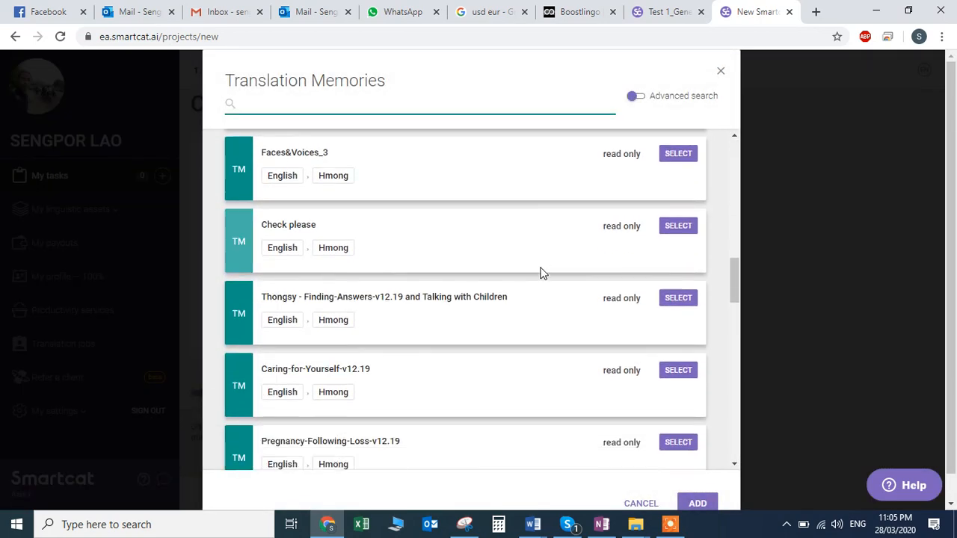
scroll(541, 269, up, 20)
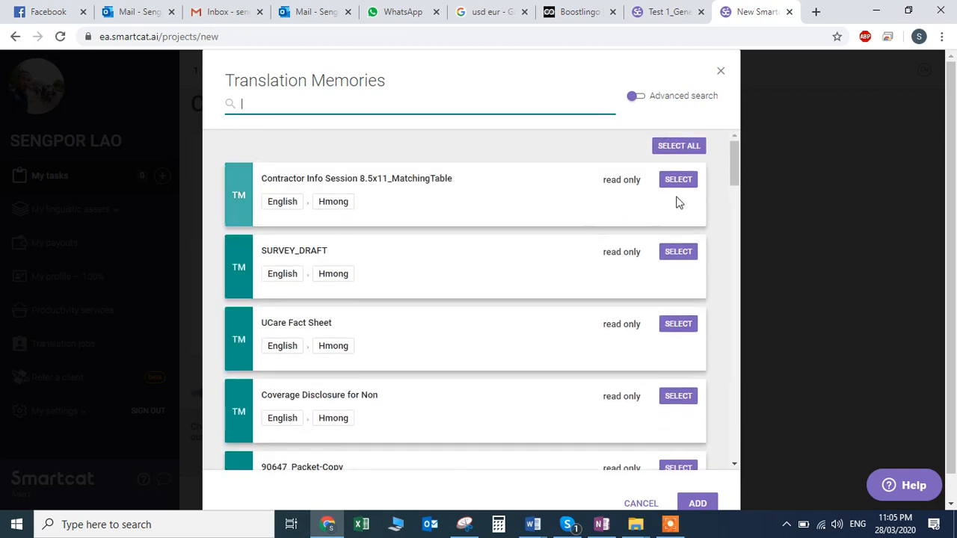
click(676, 146)
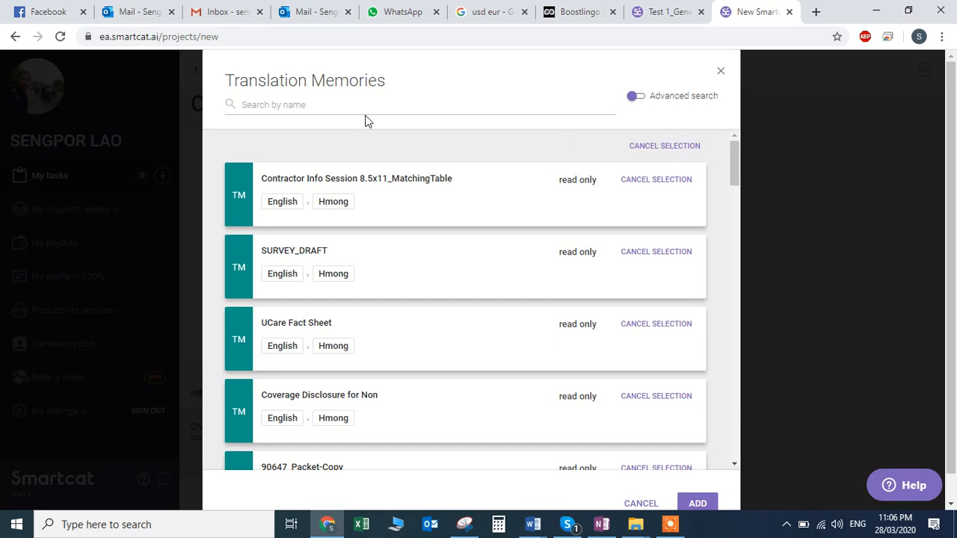
scroll(672, 359, down, 1)
scroll(679, 382, down, 6)
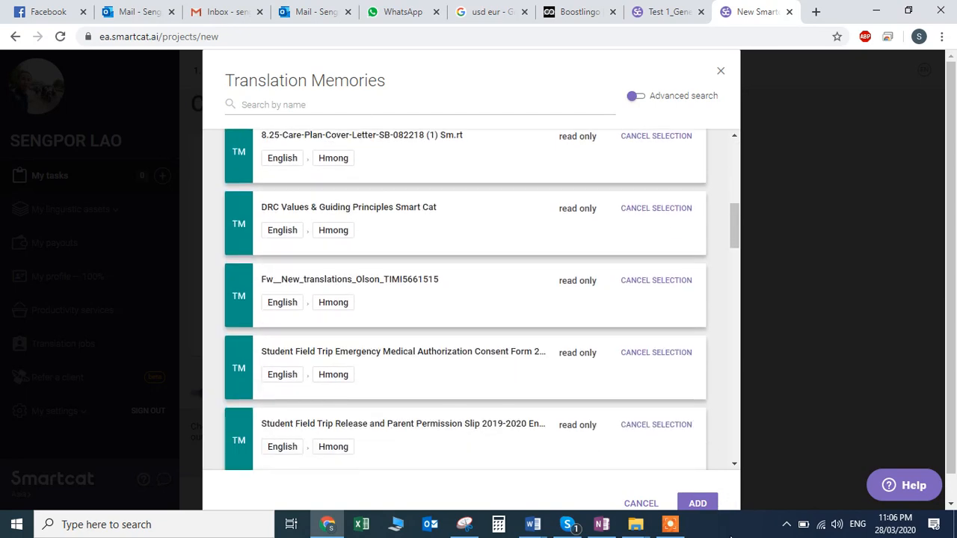
click(698, 503)
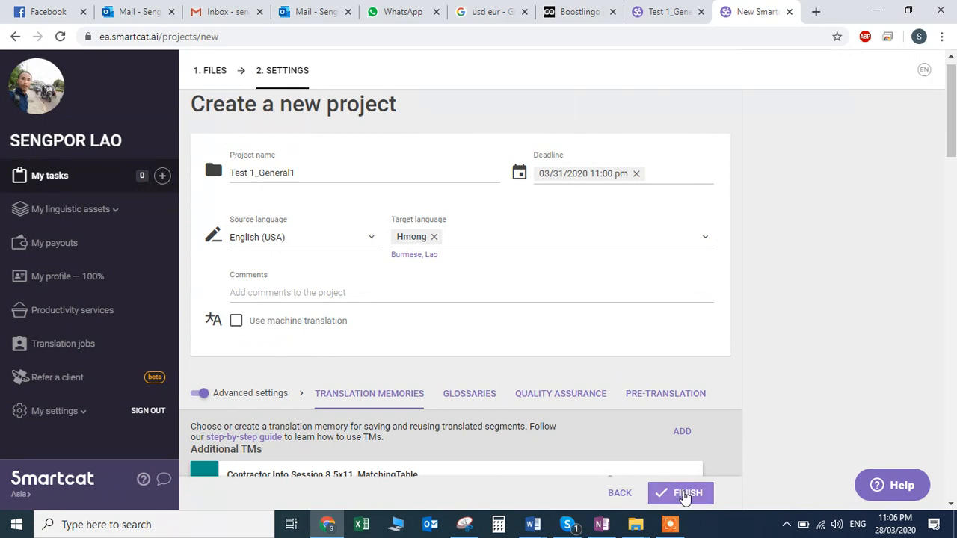
- Finish creating the Test 1_General1 project and open its Test 1_General document in the translation editor
click(684, 493)
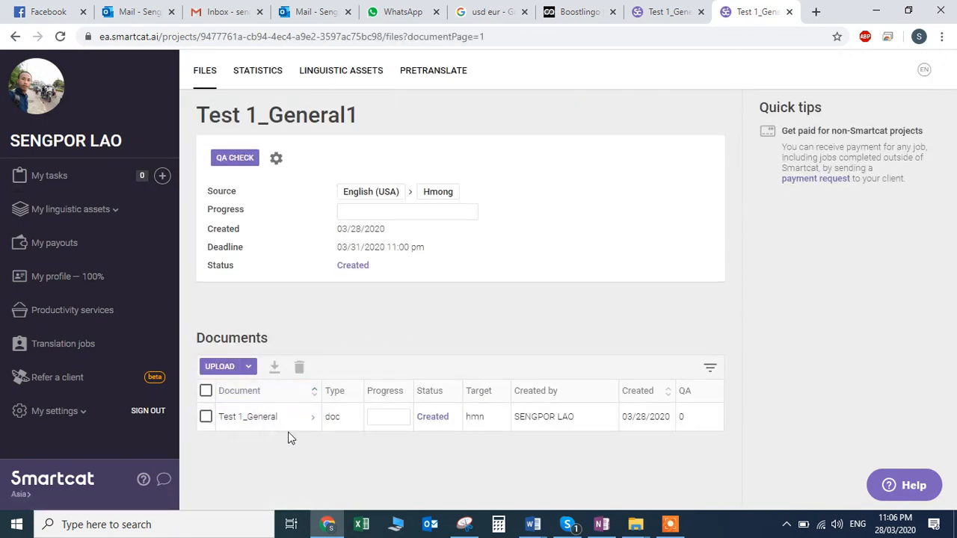
mouse_move(295, 423)
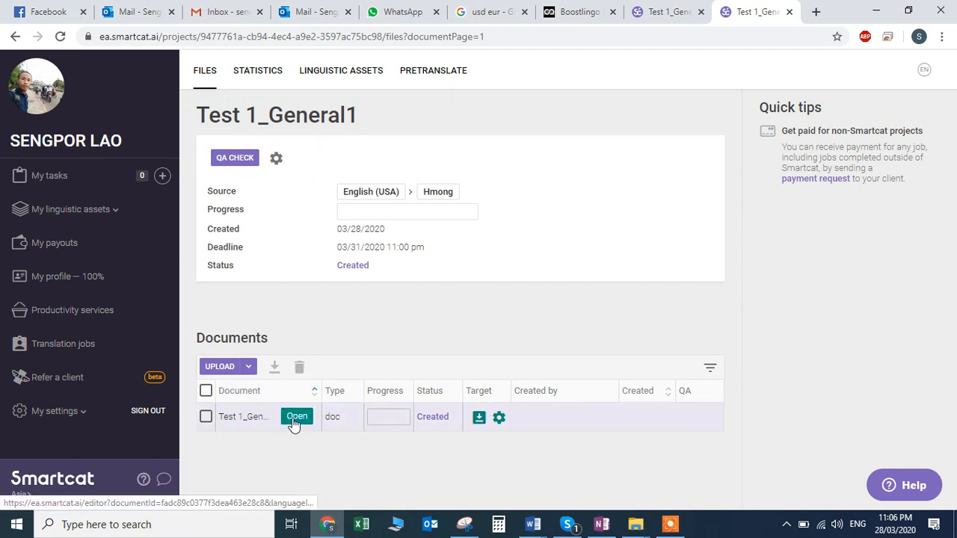
click(294, 417)
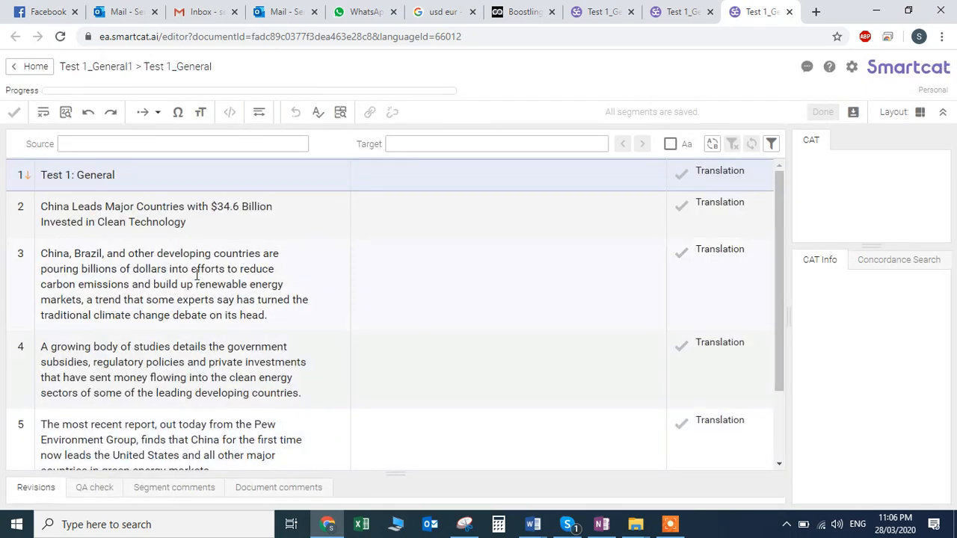
scroll(197, 274, down, 2)
scroll(196, 273, up, 2)
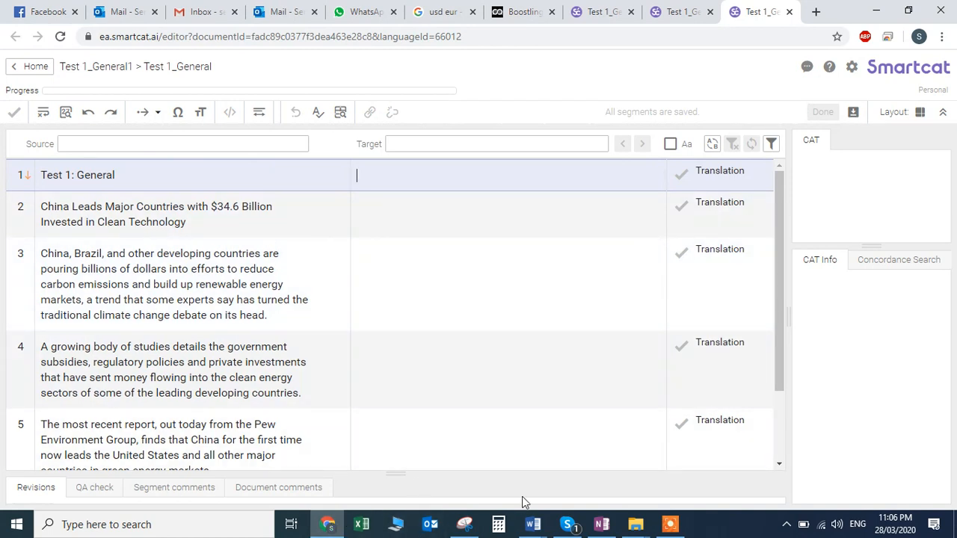
- Switch to the Test 1_General document in Word and append ": Thuaj pais" to its purple title
mouse_move(539, 528)
click(754, 460)
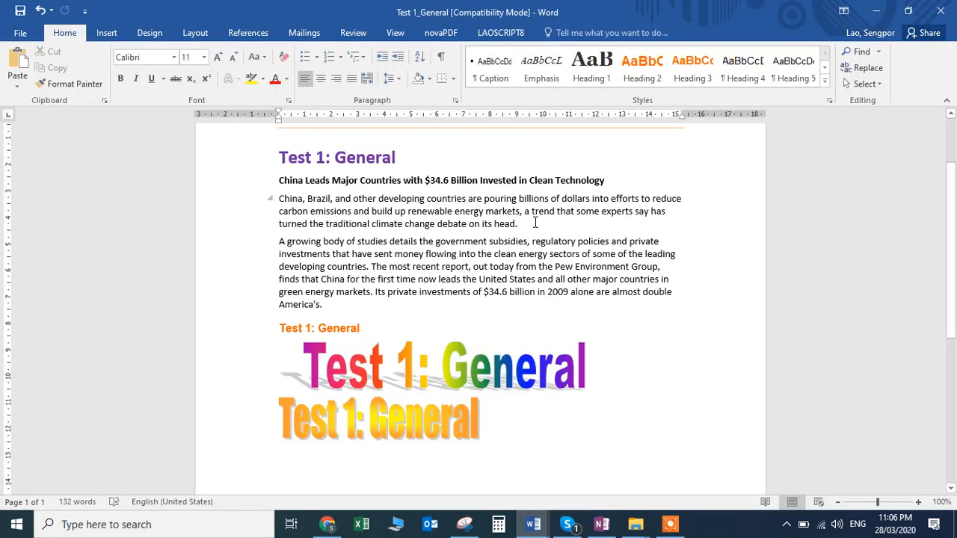
click(422, 158)
text(:)
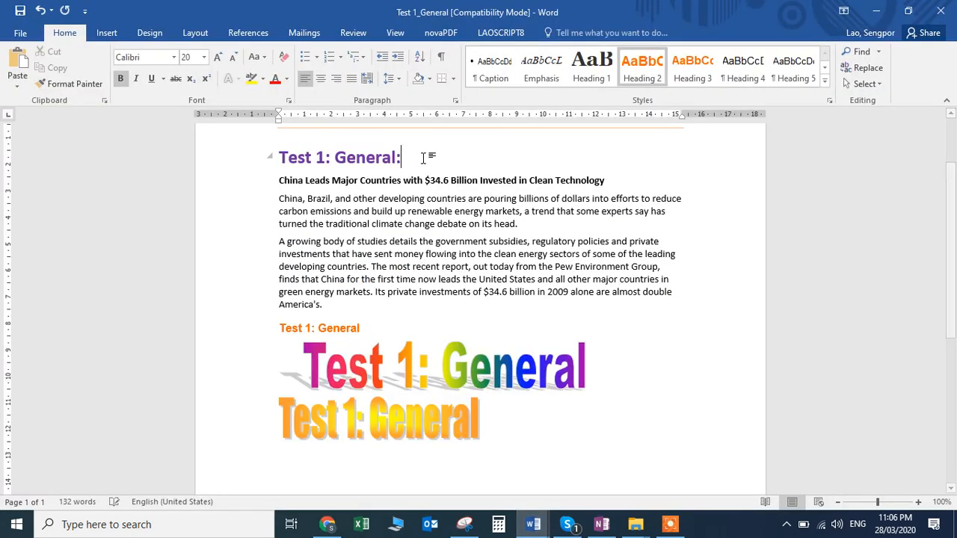
text( Th)
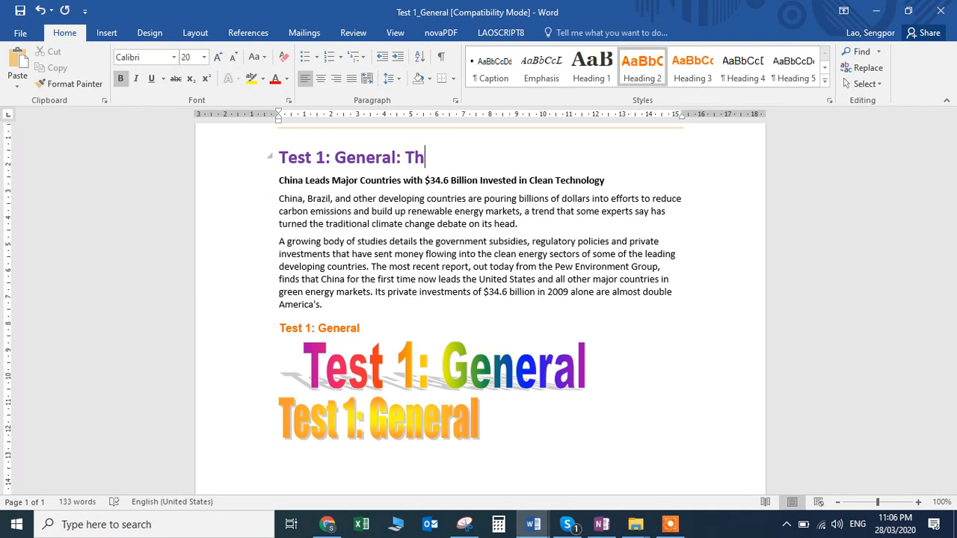
text(uaj pais)
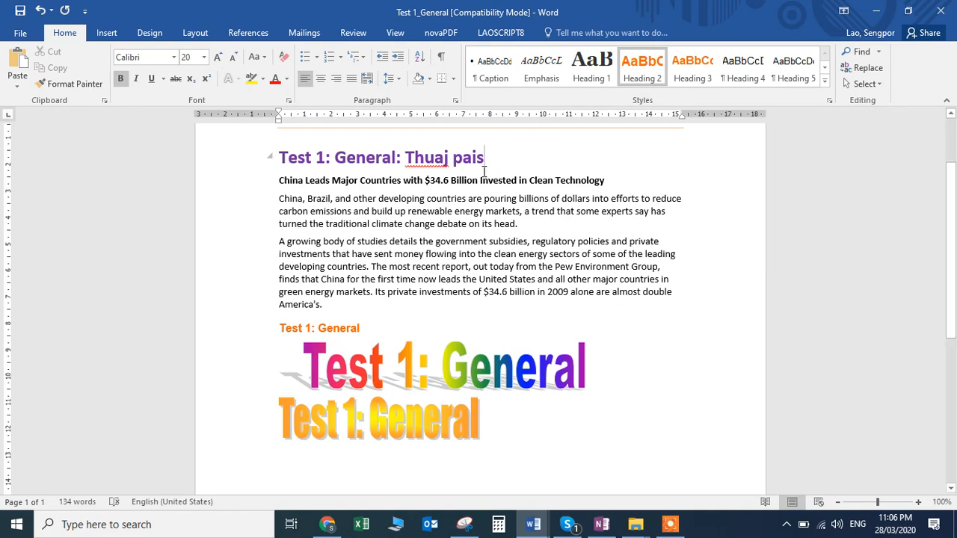
- Delete the words "Thuaj pais" from the end of the document's purple title
key(BackSpace)
key(BackSpace)
key(BackSpace)
key(BackSpace)
key(BackSpace)
key(BackSpace)
key(BackSpace)
key(BackSpace)
key(BackSpace)
key(BackSpace)
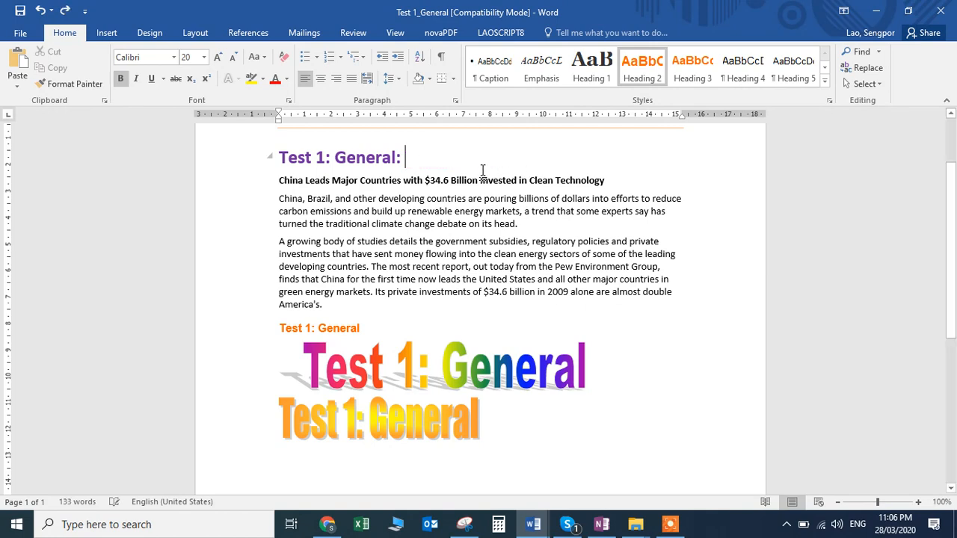
- Switch back to the Smartcat editor in Chrome and open a new browser tab
click(329, 523)
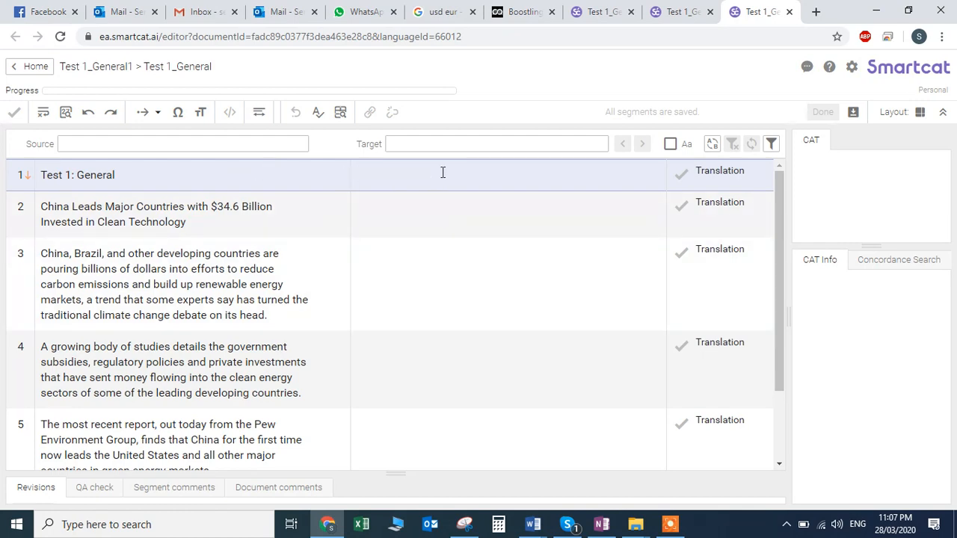
scroll(442, 171, down, 5)
scroll(441, 171, up, 5)
click(815, 12)
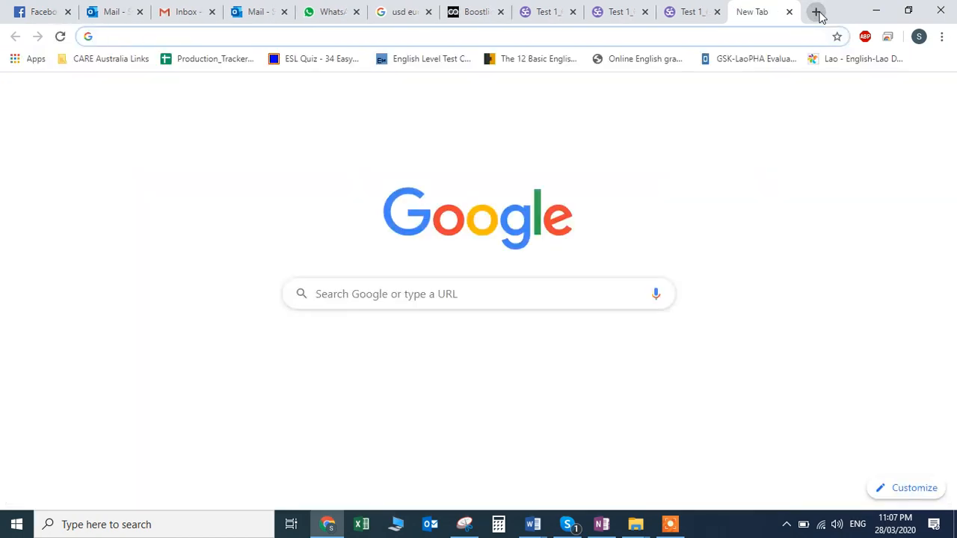
text(Goo)
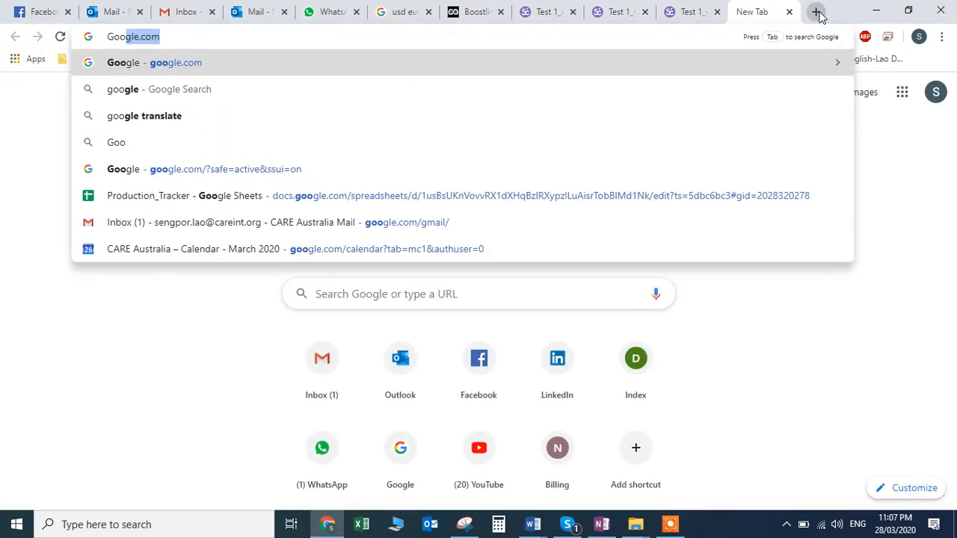
key(BackSpace)
key(BackSpace)
key(BackSpace)
key(BackSpace)
text(G)
key(BackSpace)
key(BackSpace)
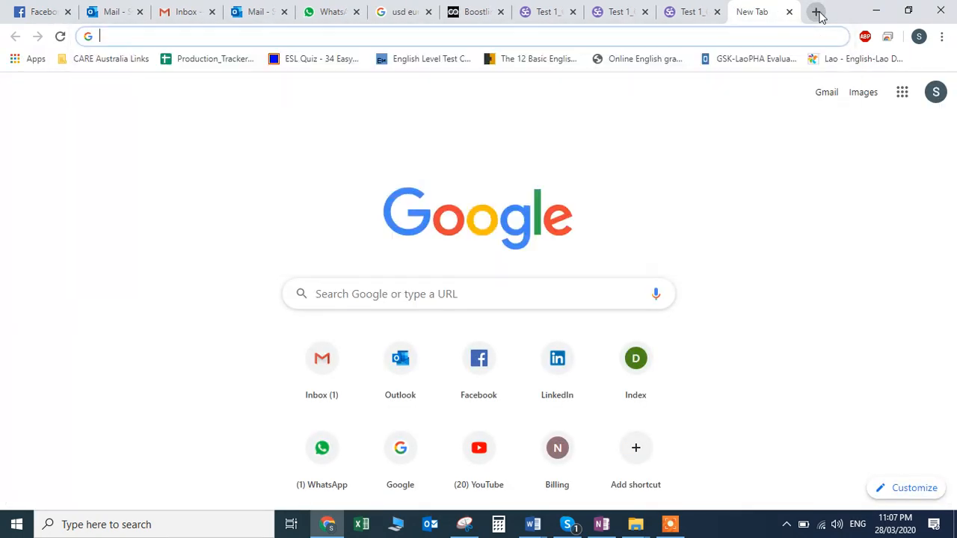
- Search Google for "english hmong translation"
text(ENglish)
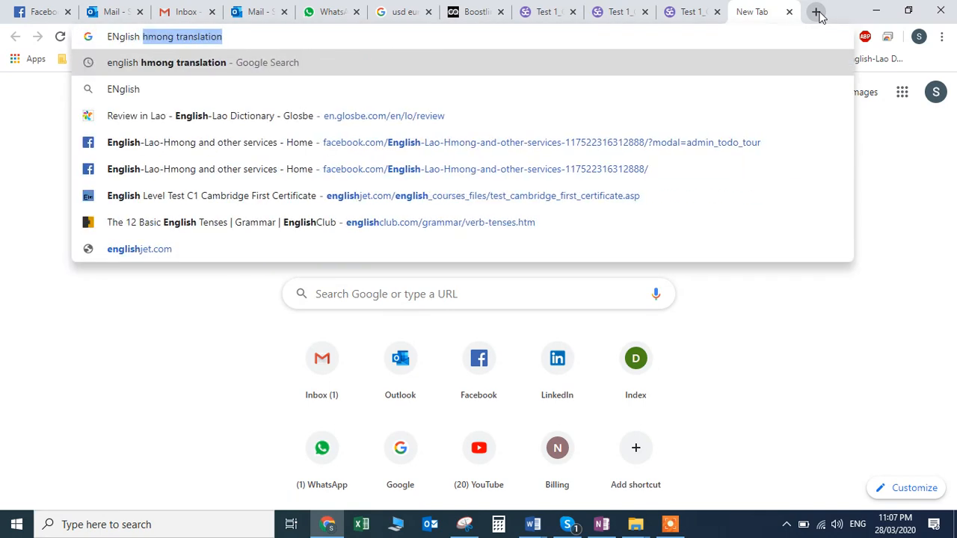
key(Return)
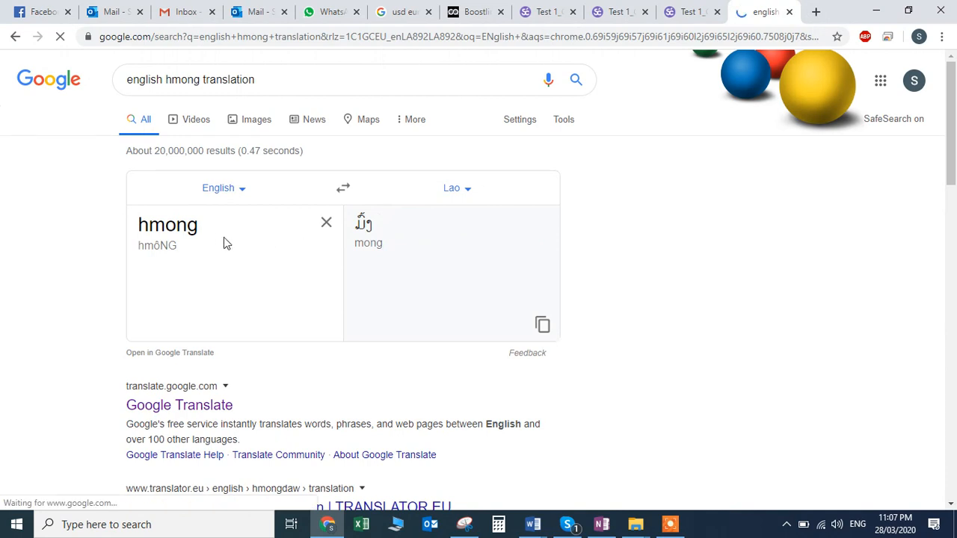
- Replace the English text in Google's translation box with segment 1's source text, "Test 1: General", copied from Smartcat
double_click(213, 231)
click(676, 9)
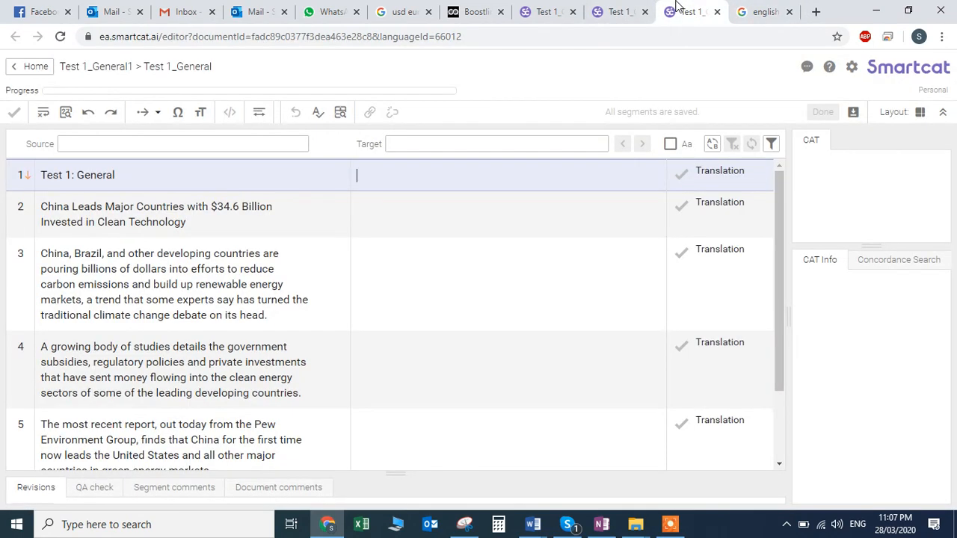
drag(127, 177, 43, 177)
key(ctrl+c)
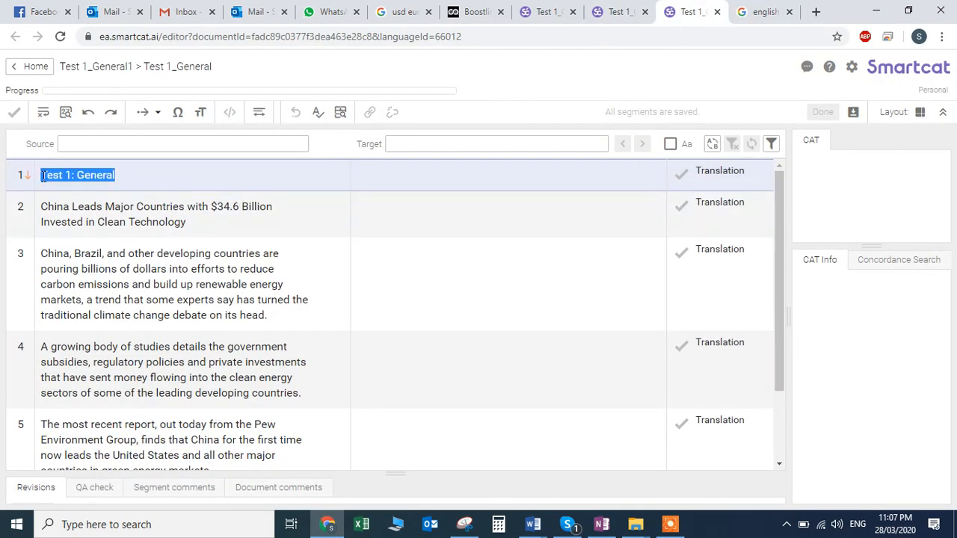
click(745, 11)
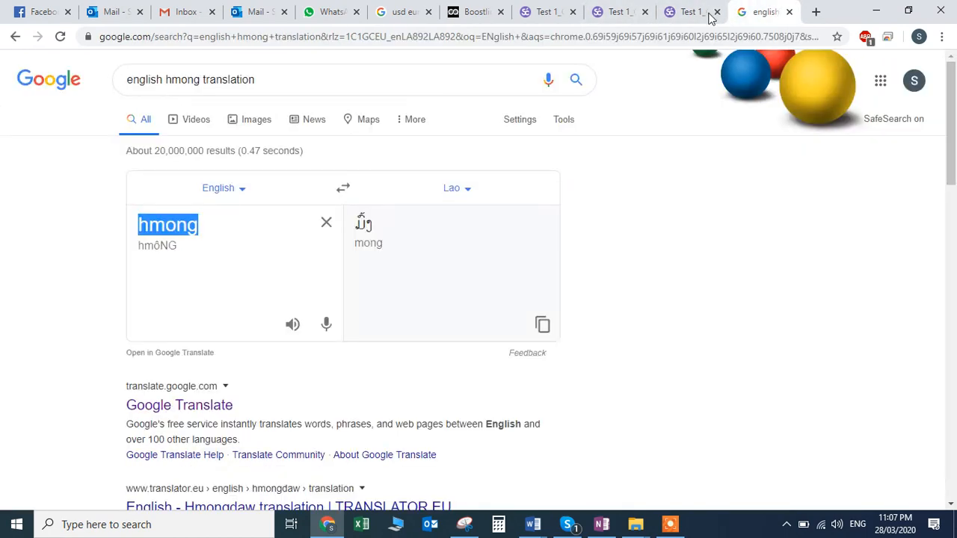
key(ctrl+v)
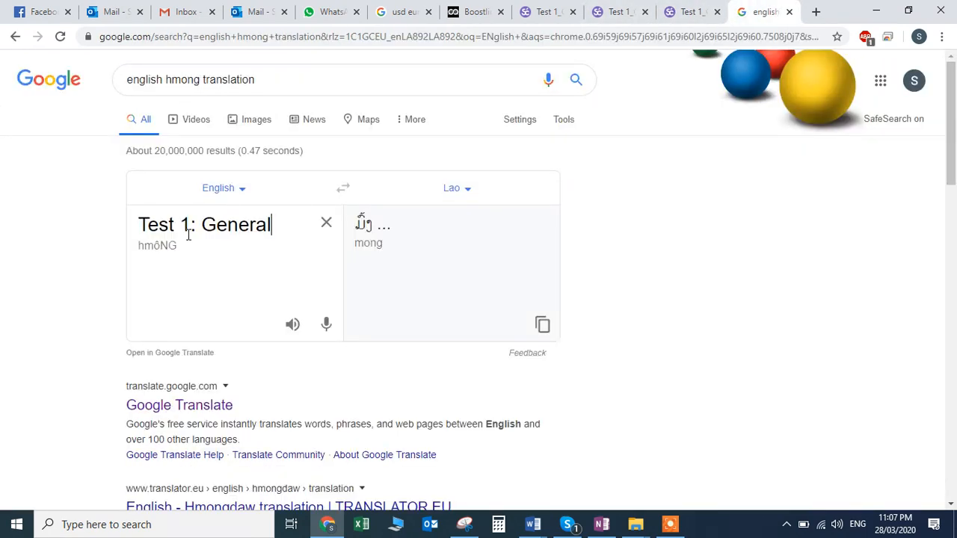
- Set the output language of Google's translation box to Hmong
click(431, 180)
text(Hmong)
key(Return)
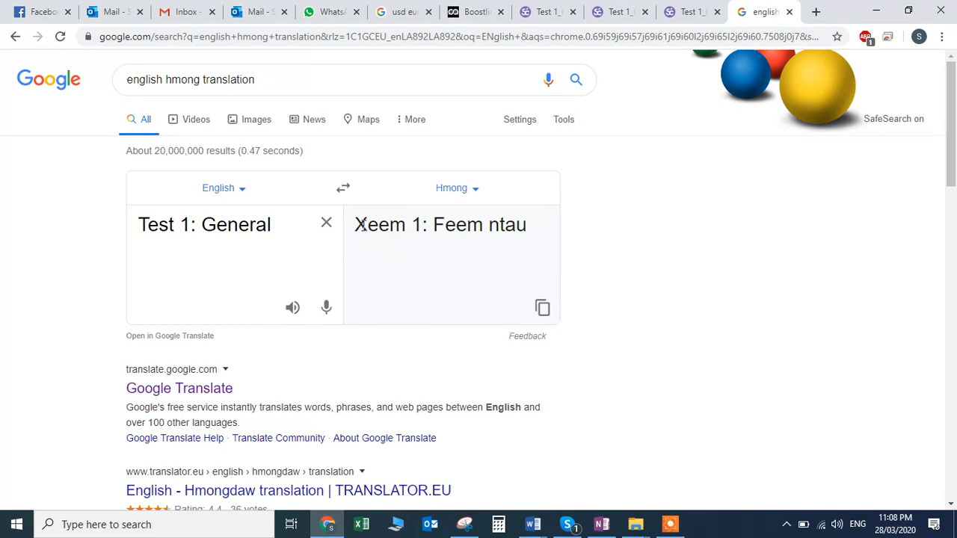
- Copy the Hmong translation "Xeem 1: Feem ntau" into segment 1's target in Smartcat and confirm the segment
click(542, 308)
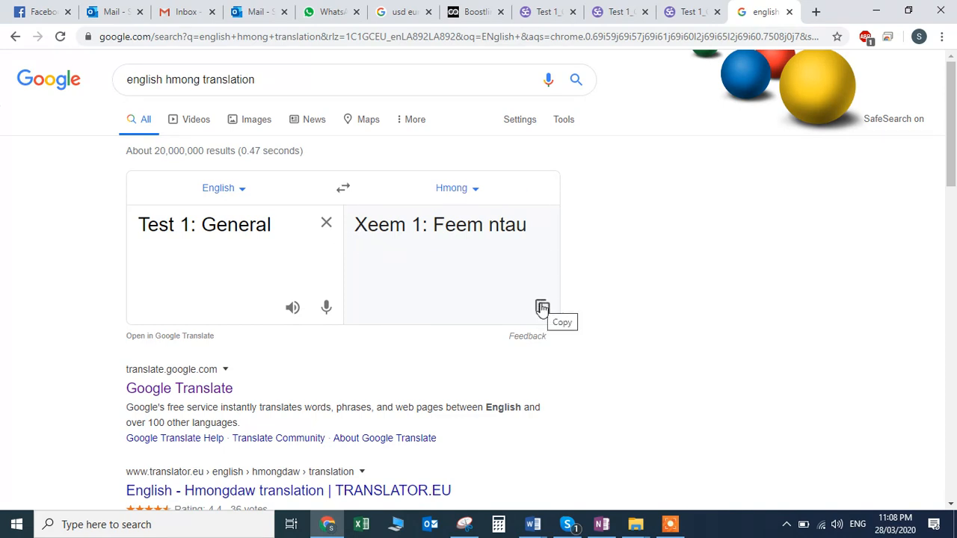
click(541, 307)
click(687, 12)
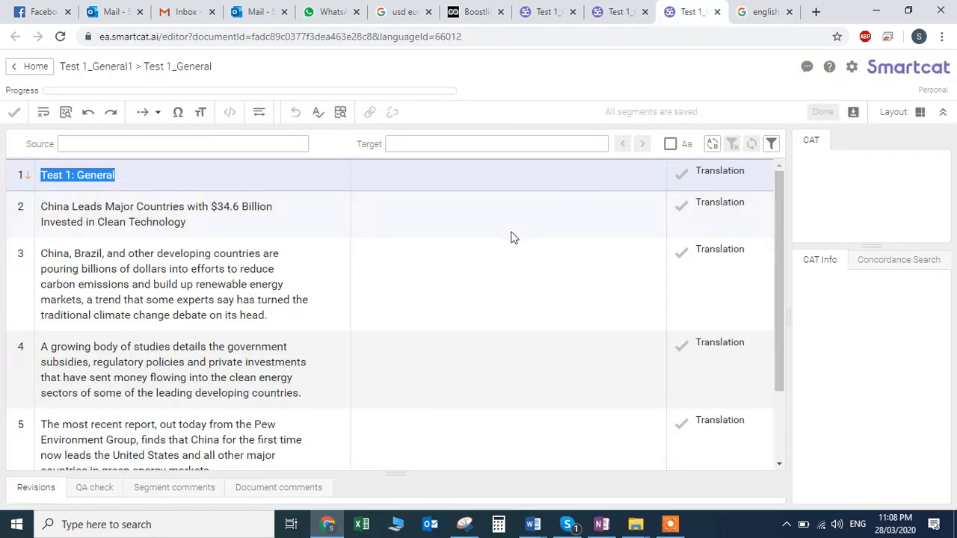
click(468, 180)
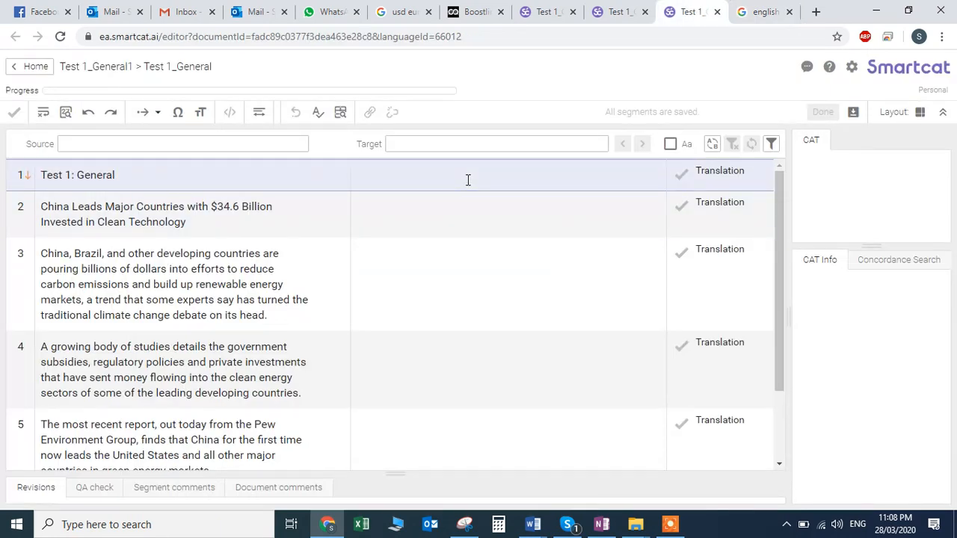
key(ctrl+v)
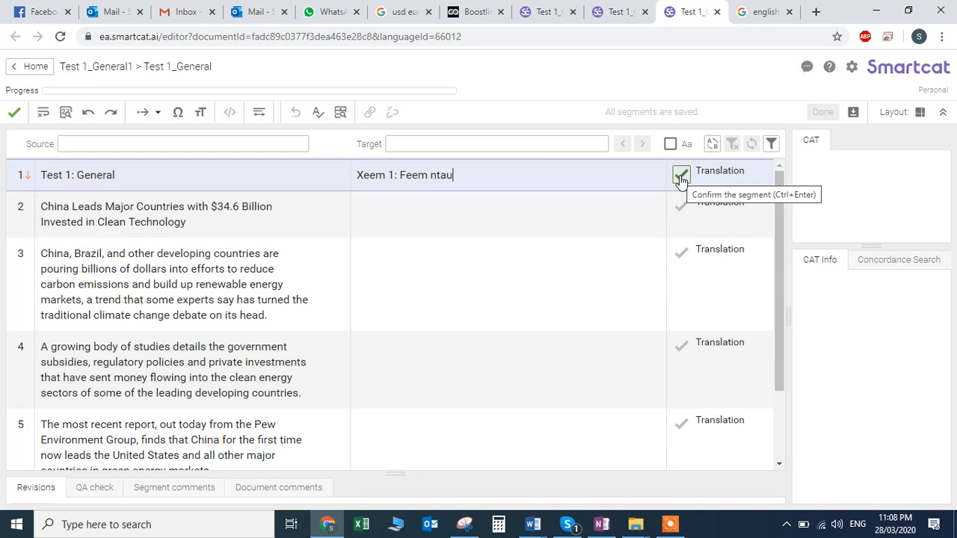
click(681, 177)
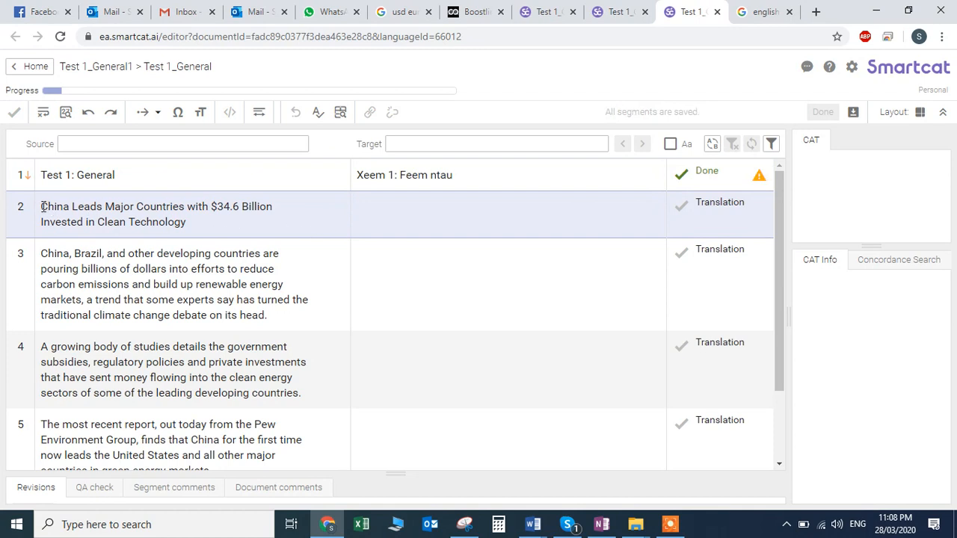
- Replace the English text in Google's translation box with segment 2's source text about China leading in clean technology
drag(42, 206, 194, 222)
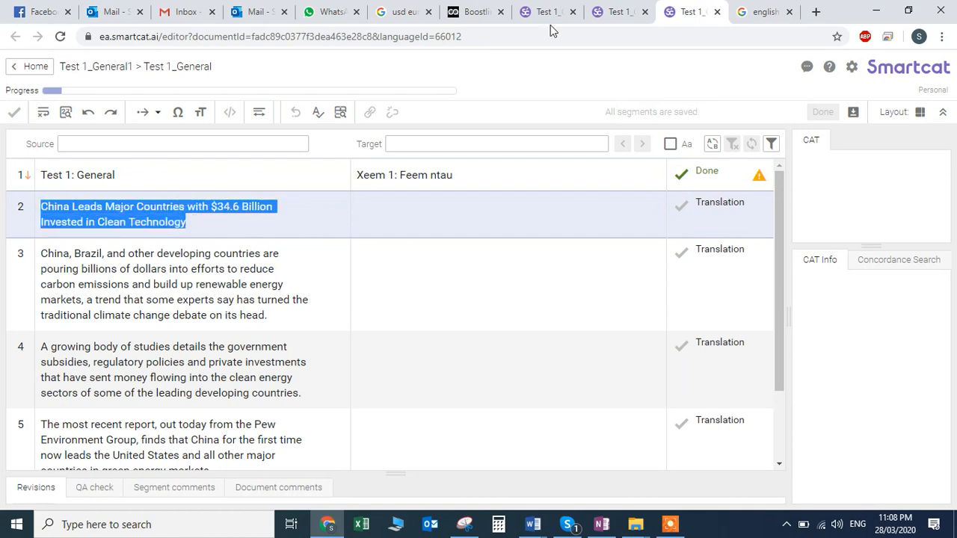
click(769, 11)
triple_click(275, 223)
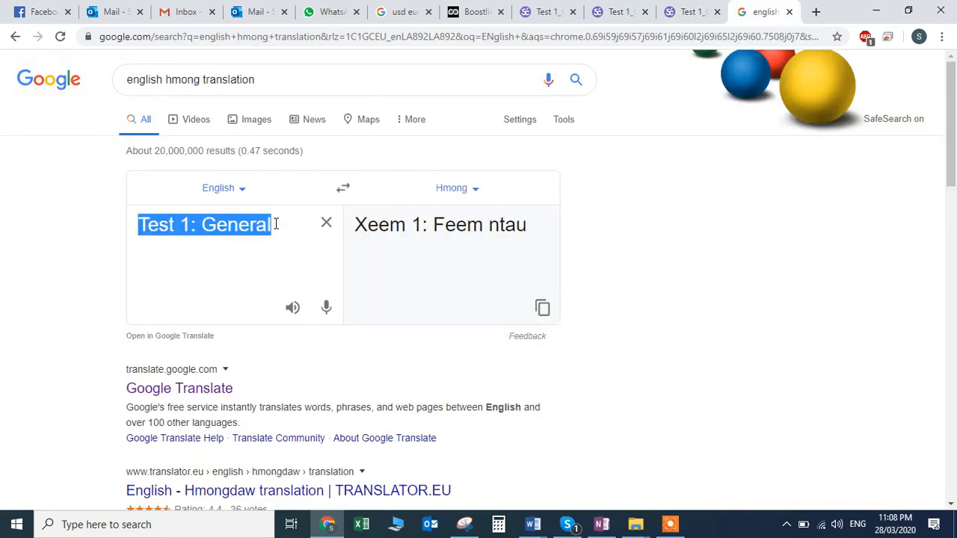
key(ctrl+v)
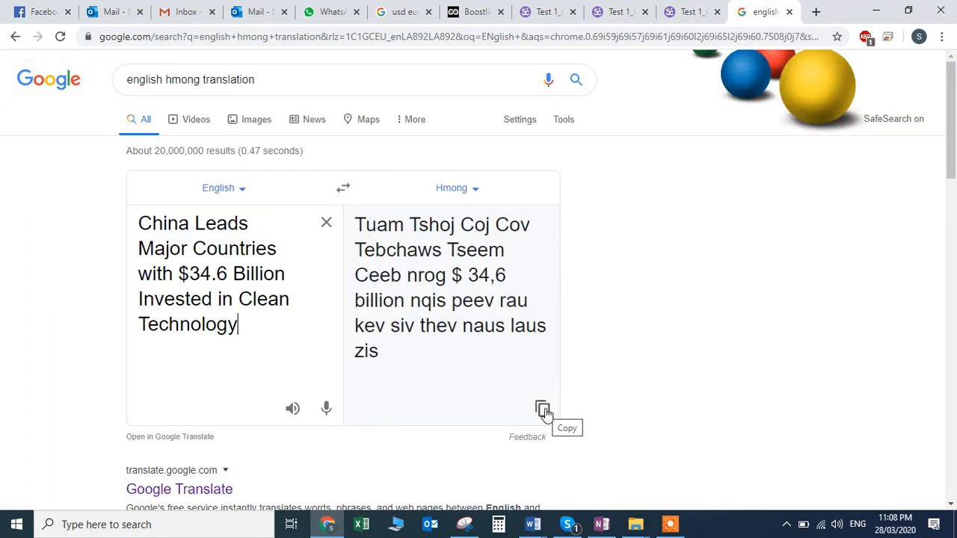
- Copy the Hmong translation into segment 2's target in Smartcat and change the amount's decimal comma to a point, giving 34.6
click(543, 411)
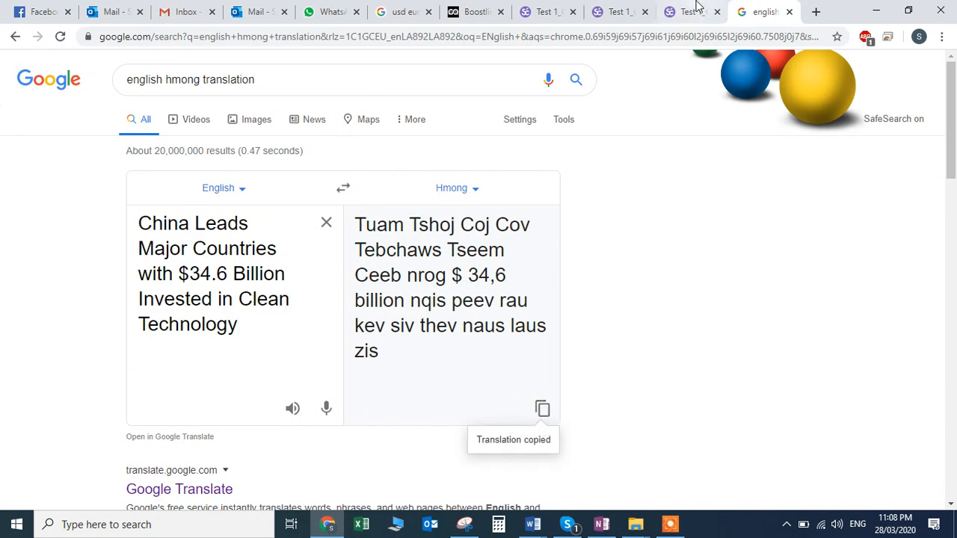
click(695, 6)
click(474, 224)
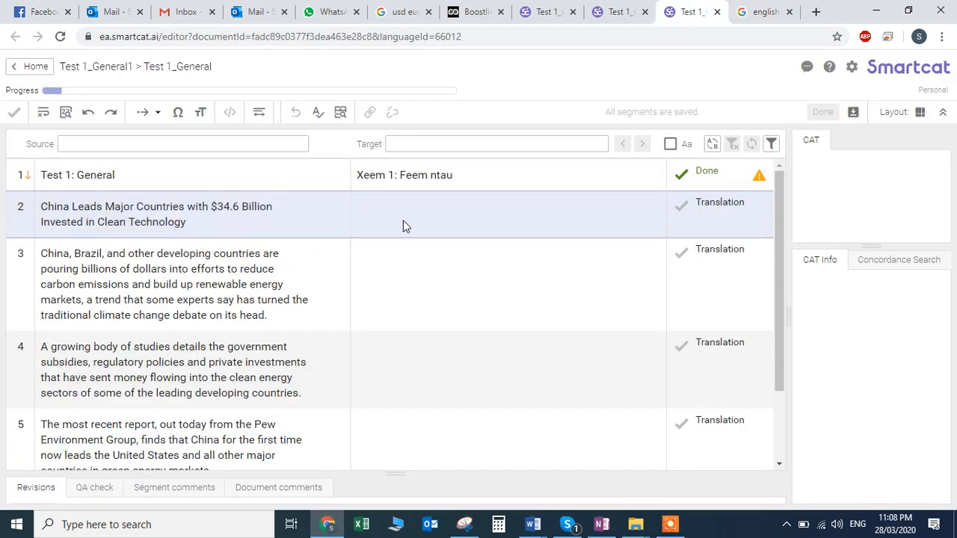
key(ctrl+v)
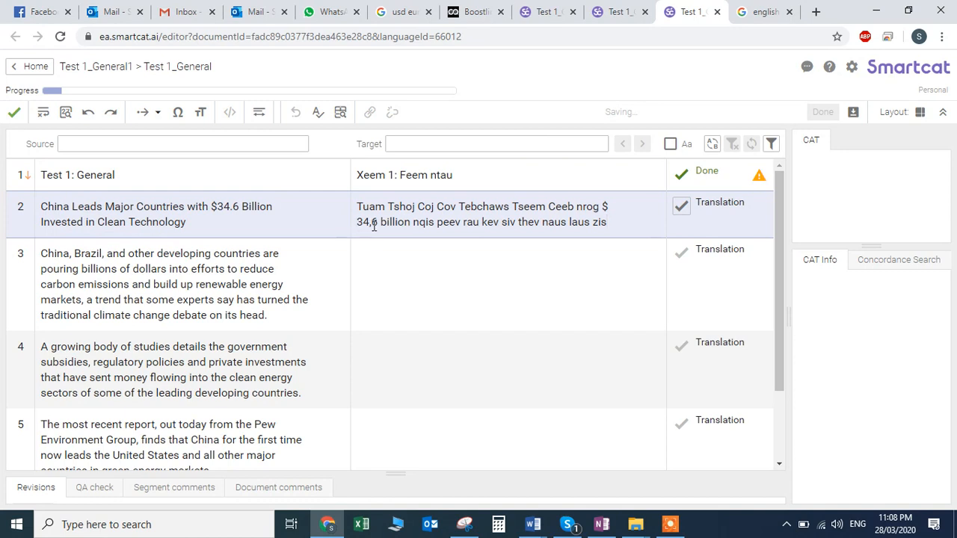
key(Delete)
text(.)
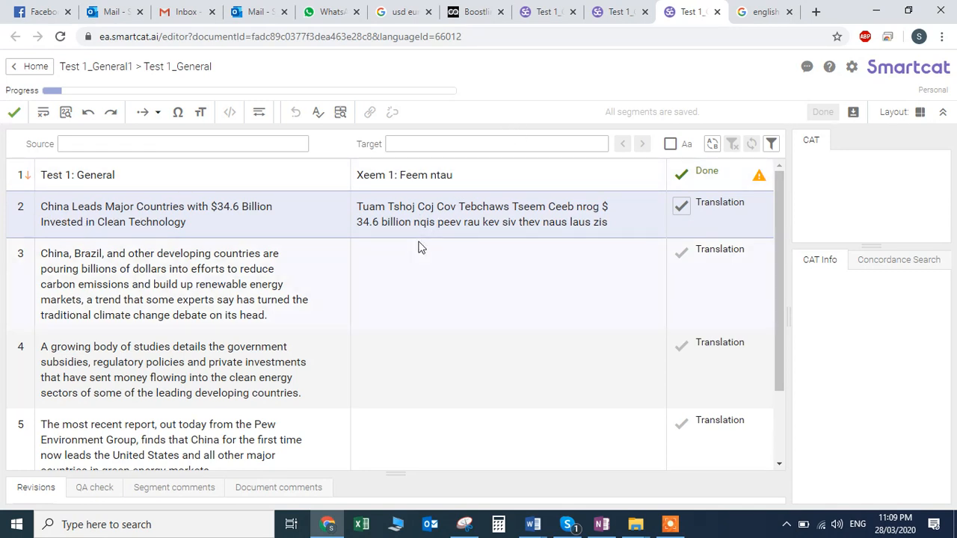
- Capitalize the words "Nqis", "Peev", "Kev", "Siv" and "Thev" in segment 2's Hmong target
key(BackSpace)
text(N)
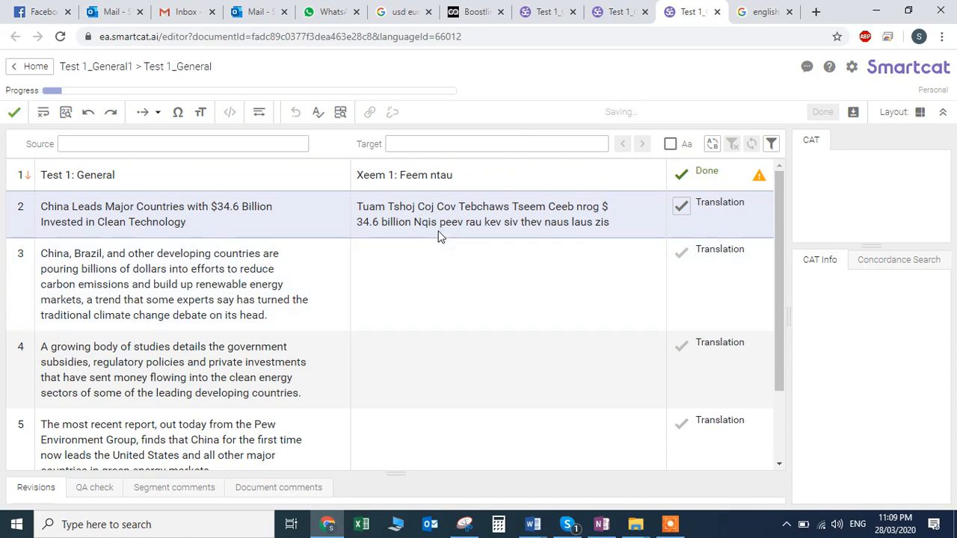
click(446, 226)
key(BackSpace)
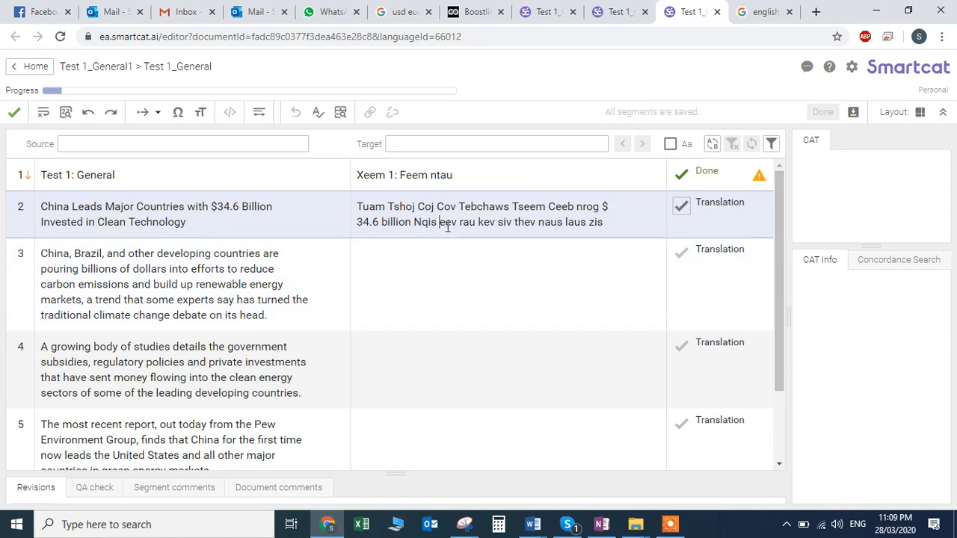
text(P)
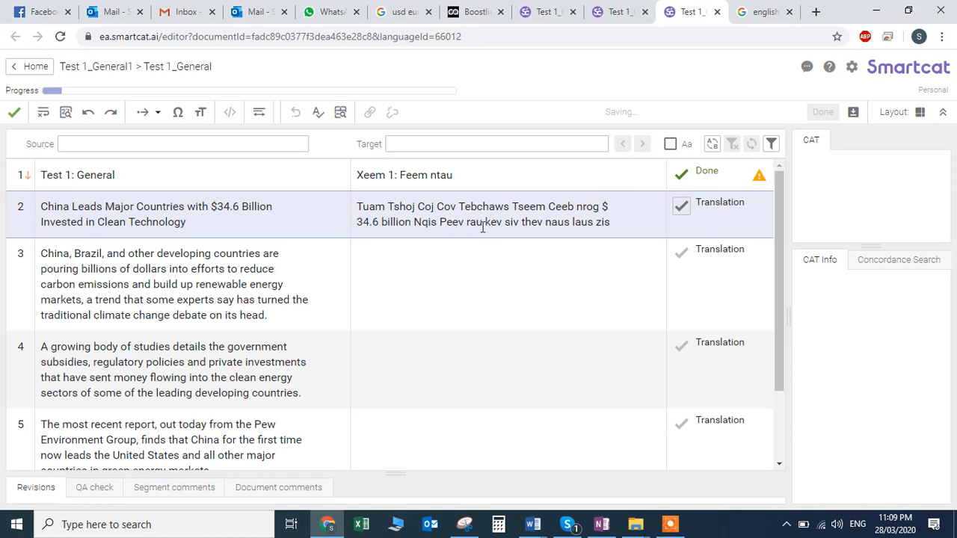
click(482, 224)
key(Delete)
text(K)
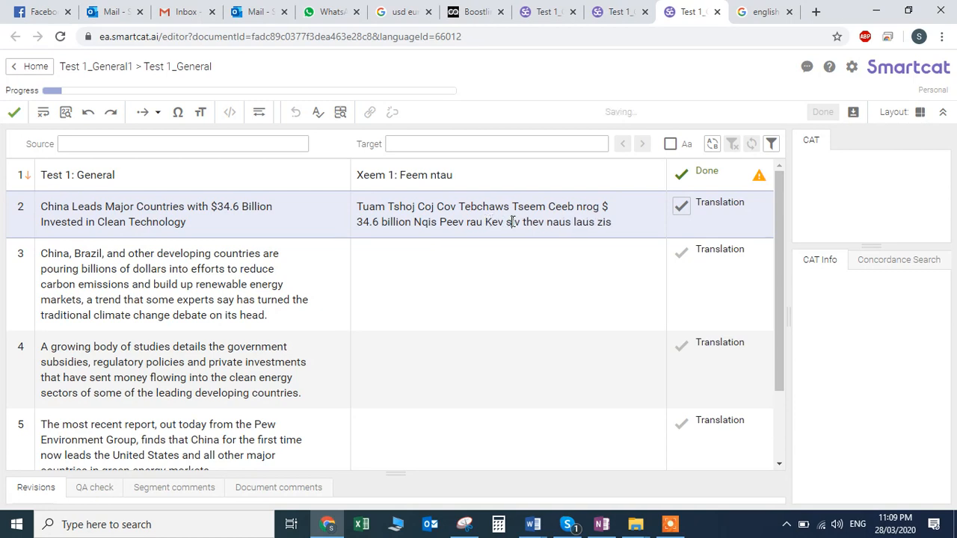
key(BackSpace)
text(S)
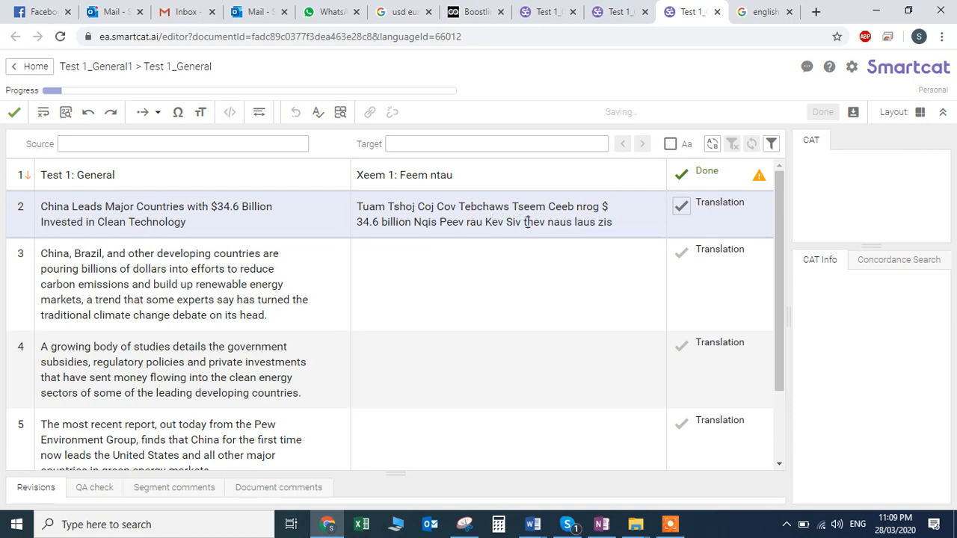
key(Delete)
text(T)
- Capitalize the words "Naus", "Laus" and "Zis" in segment 2's Hmong target and confirm the segment
click(555, 224)
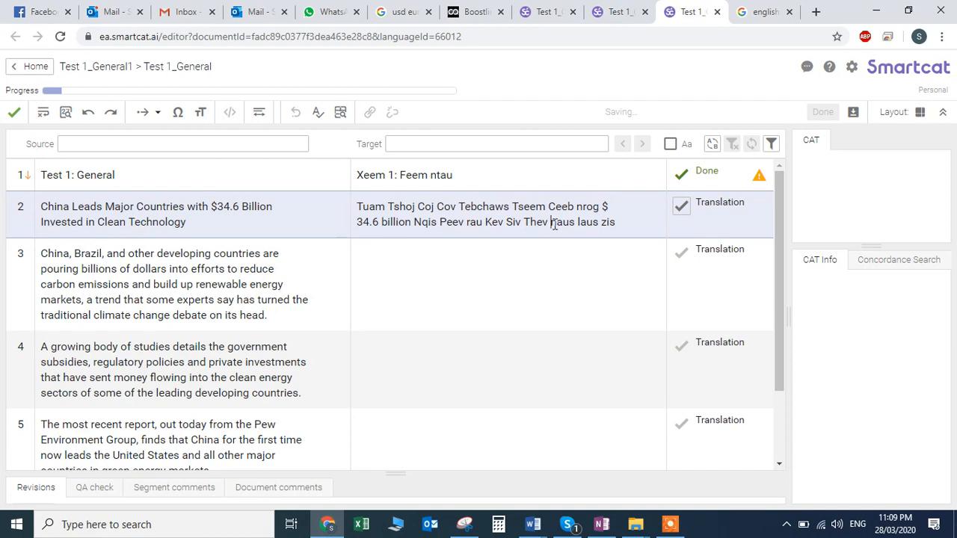
key(BackSpace)
key(Delete)
text(N)
click(582, 222)
key(BackSpace)
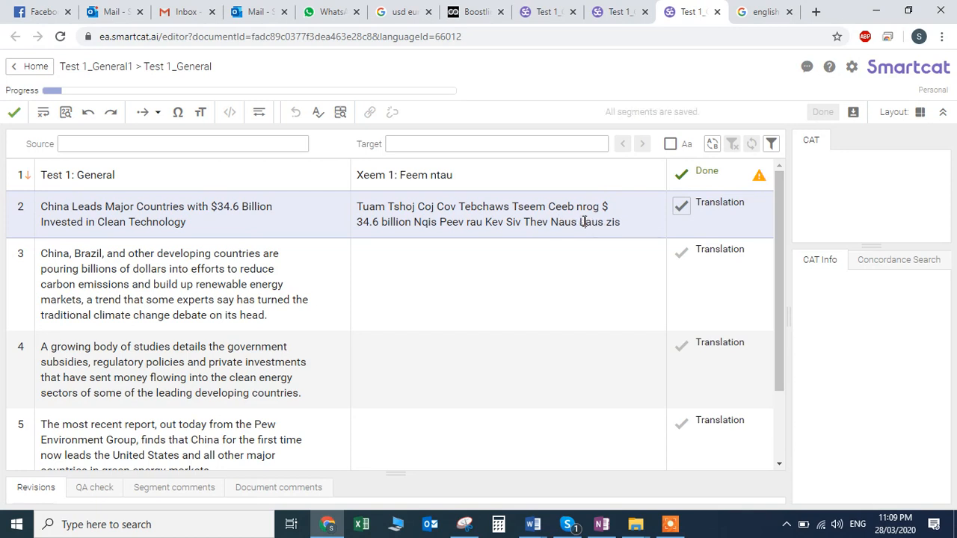
text(L)
click(612, 222)
key(BackSpace)
text(Z)
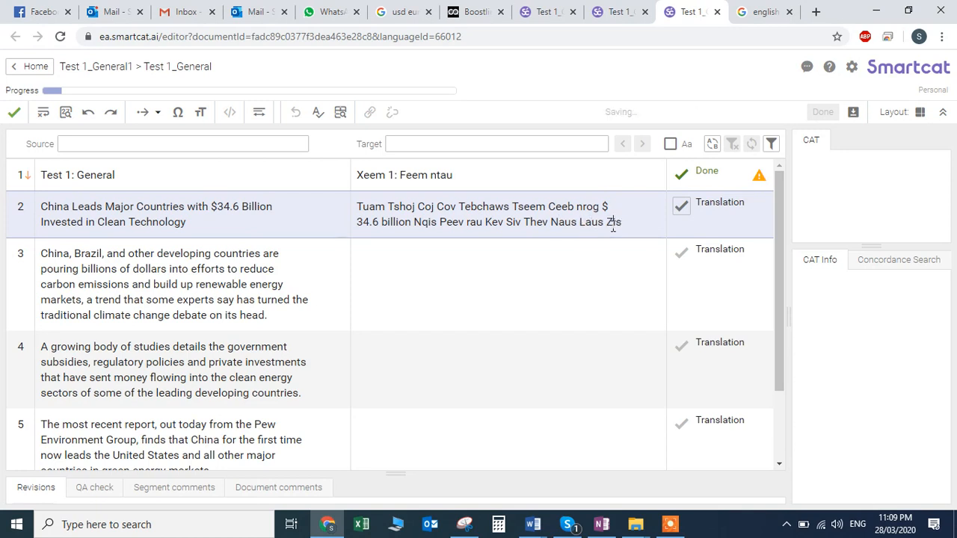
click(686, 213)
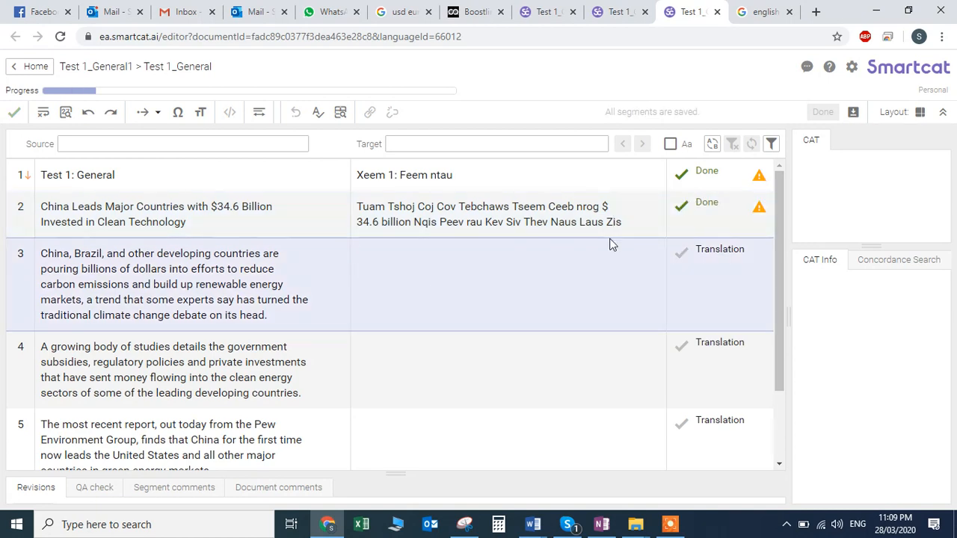
- Replace the English text in Google's translation box with segment 3's source text about China, Brazil and other developing countries
drag(275, 315, 41, 261)
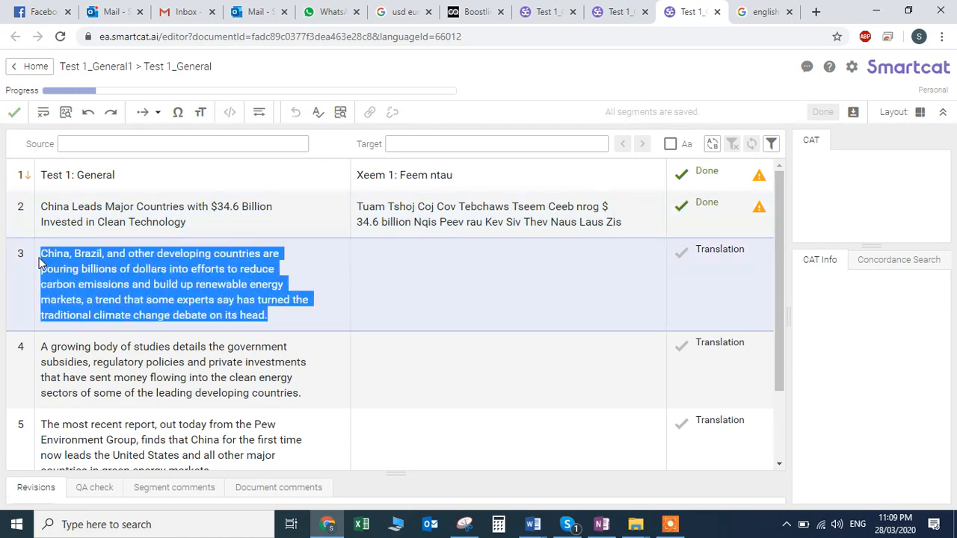
click(748, 10)
triple_click(270, 247)
key(ctrl+v)
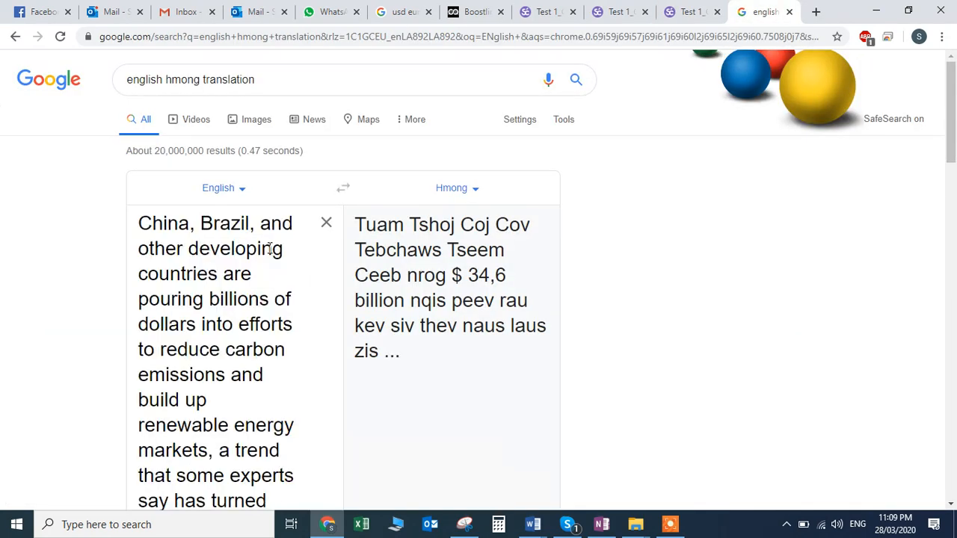
- Copy the Hmong translation from Google into segment 3's target in Smartcat and confirm the segment
scroll(526, 335, down, 4)
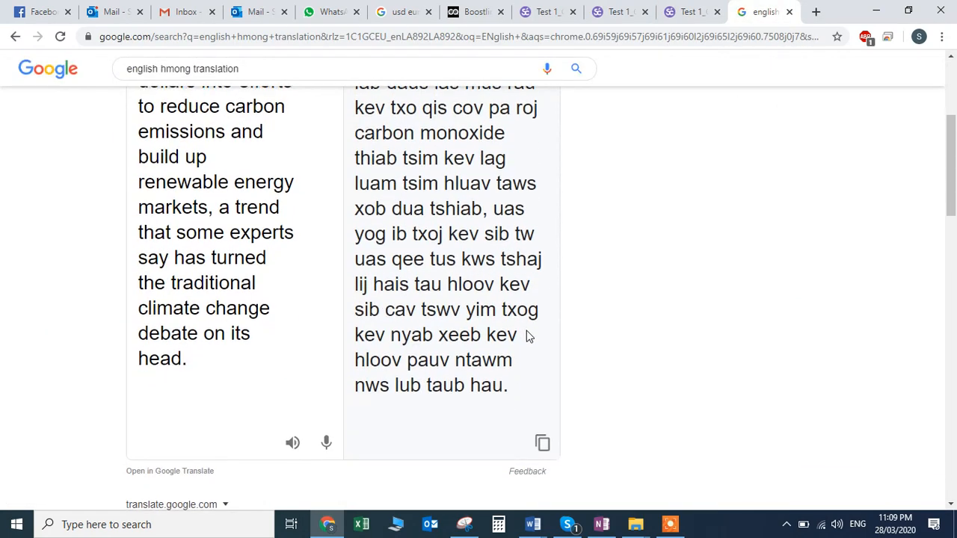
click(541, 443)
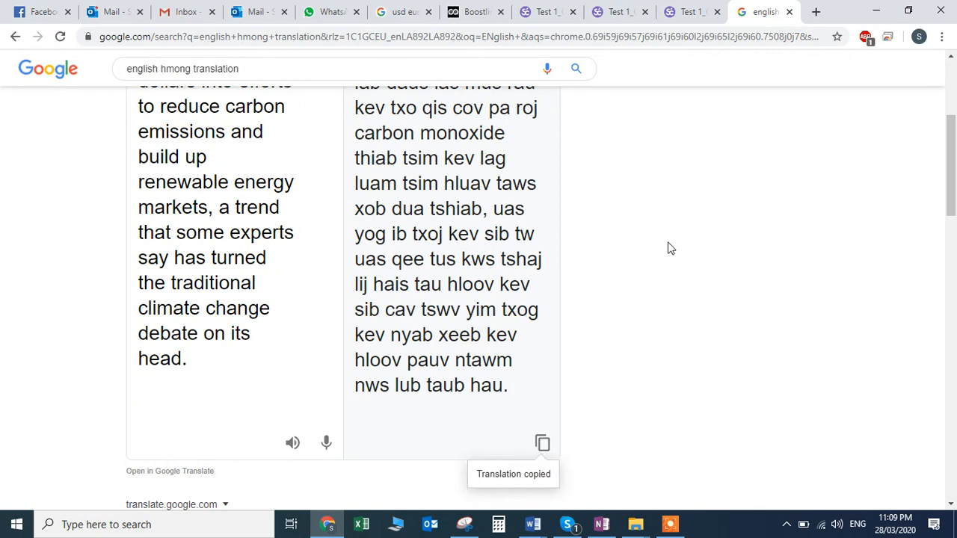
click(684, 11)
click(398, 279)
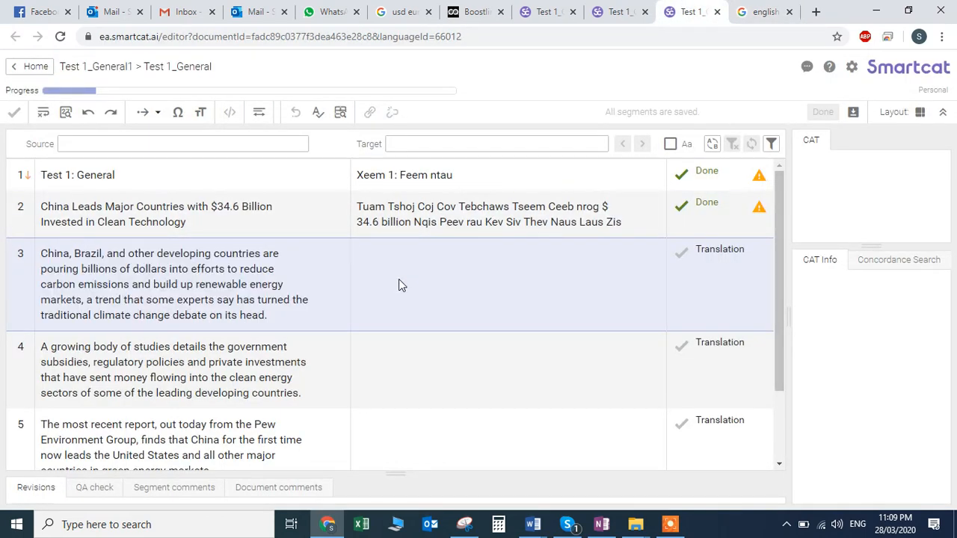
key(ctrl+v)
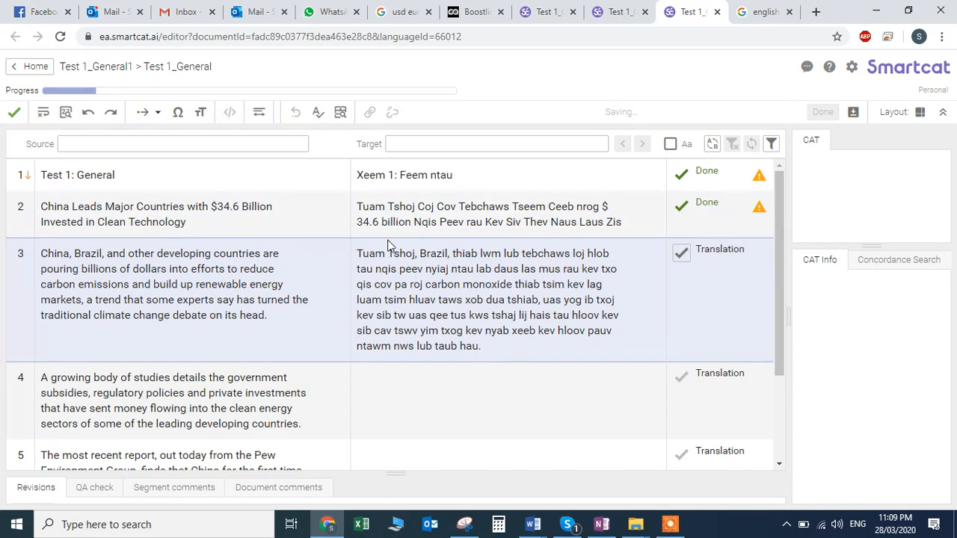
click(680, 254)
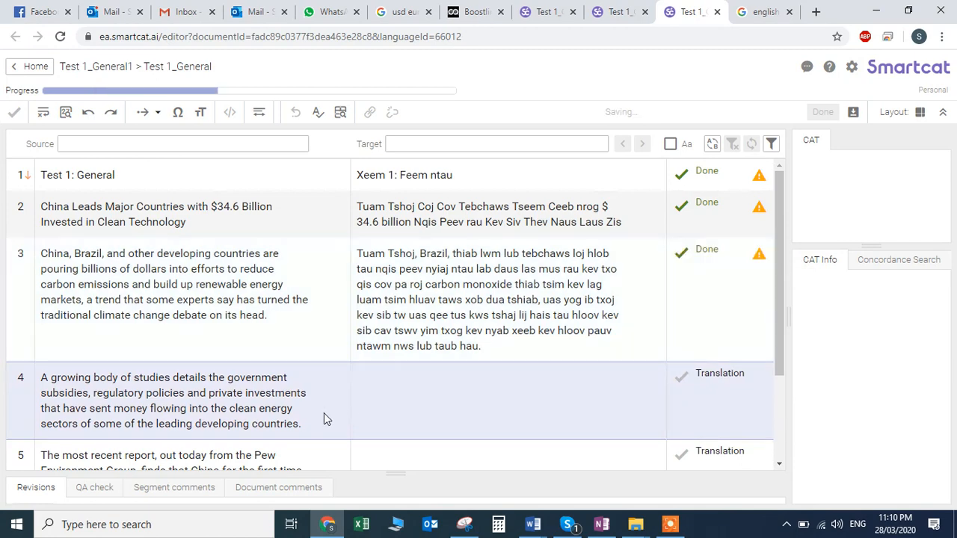
- Replace the English text in Google's translation box with segment 4's source text about the growing body of studies
scroll(325, 415, down, 2)
drag(312, 322, 37, 282)
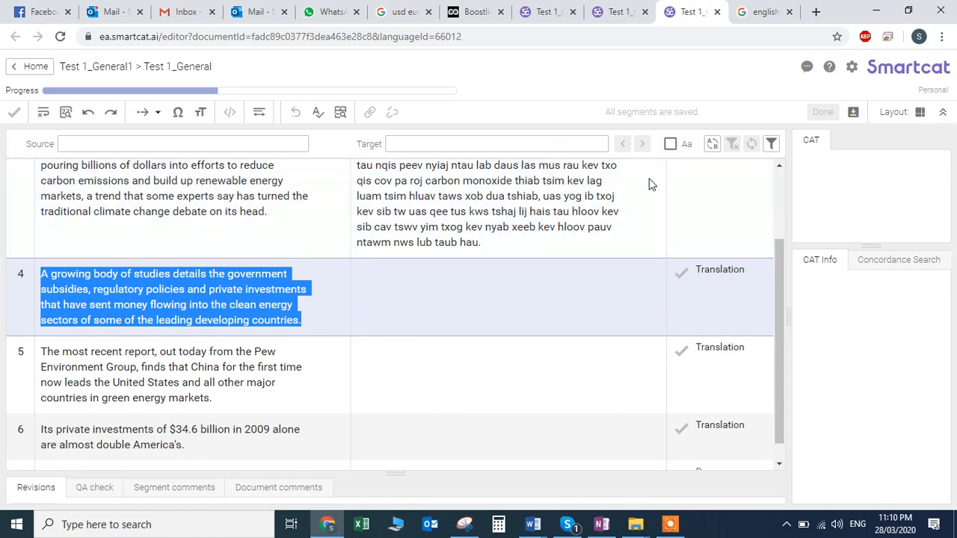
click(758, 12)
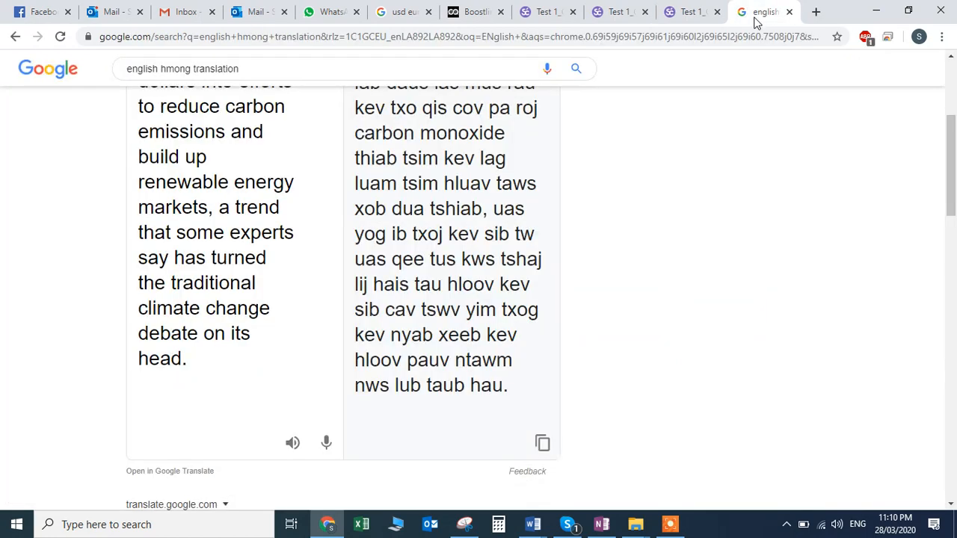
triple_click(231, 238)
key(ctrl+v)
- Copy the Hmong translation from Google into segment 4's target in Smartcat and confirm the segment
scroll(441, 278, up, 3)
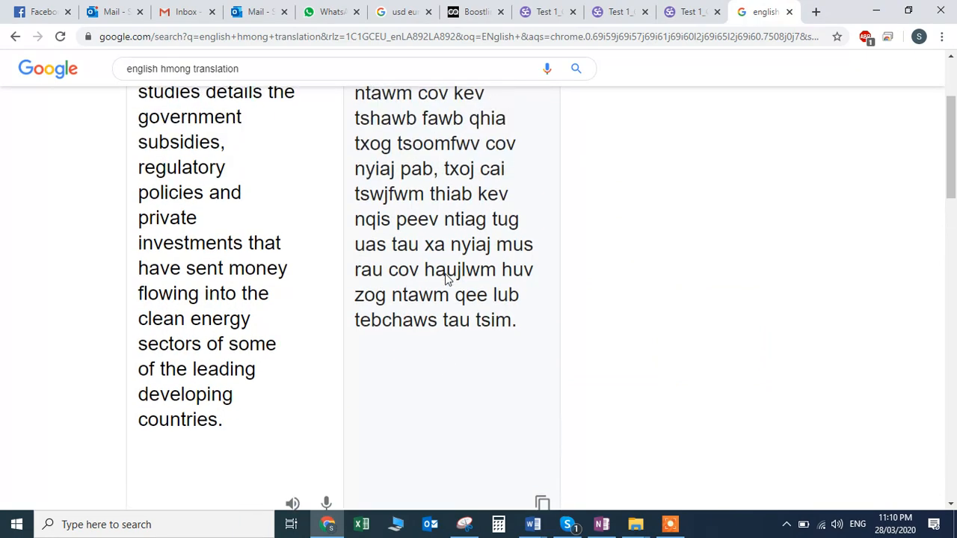
scroll(446, 278, up, 1)
scroll(446, 277, down, 3)
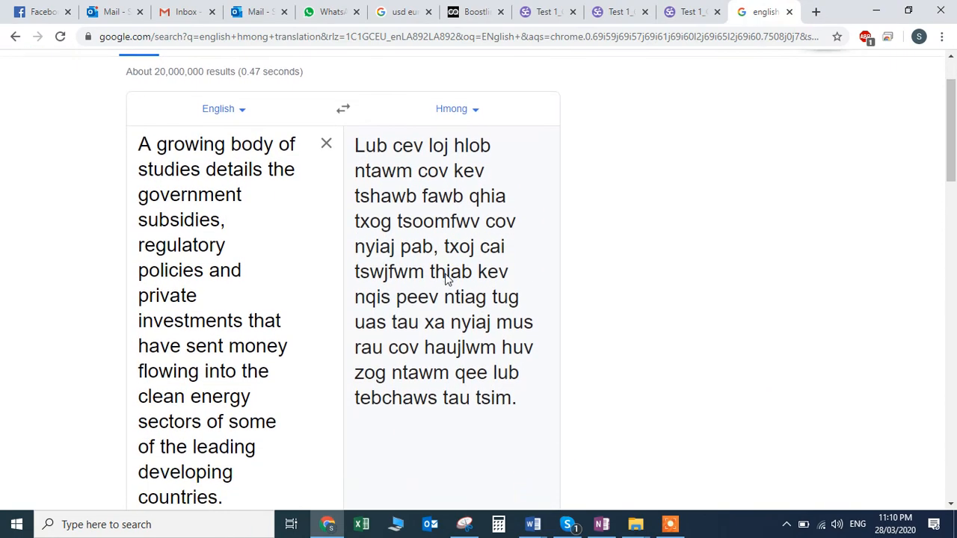
click(543, 403)
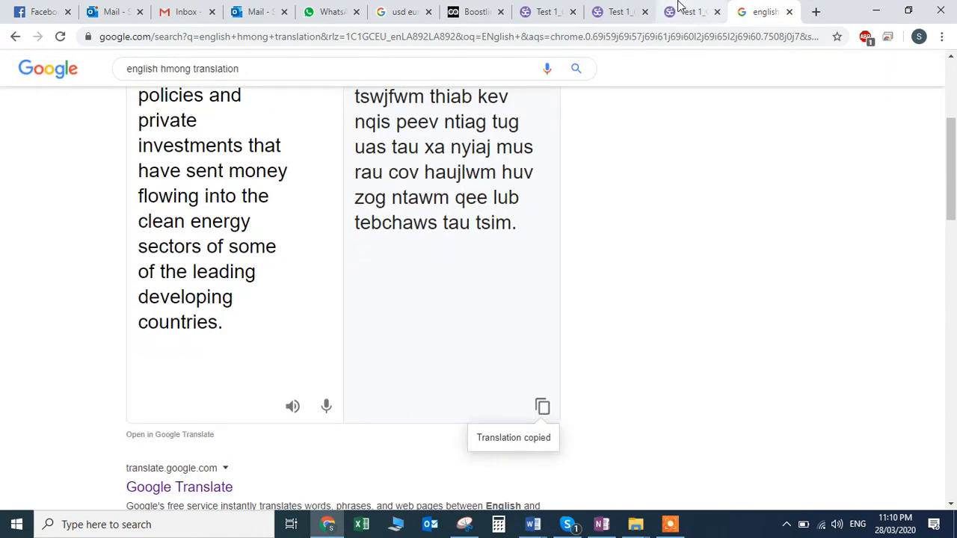
click(682, 11)
click(420, 314)
key(ctrl+v)
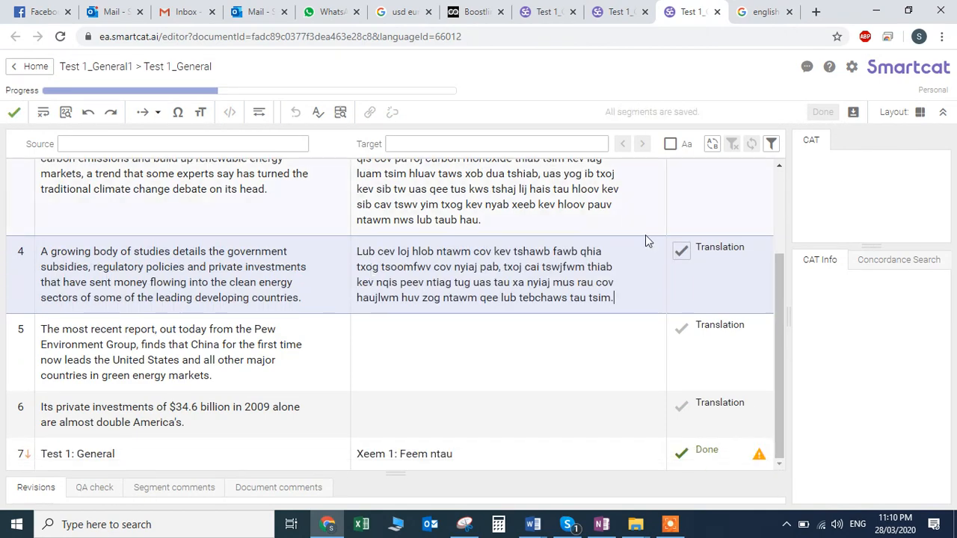
click(681, 253)
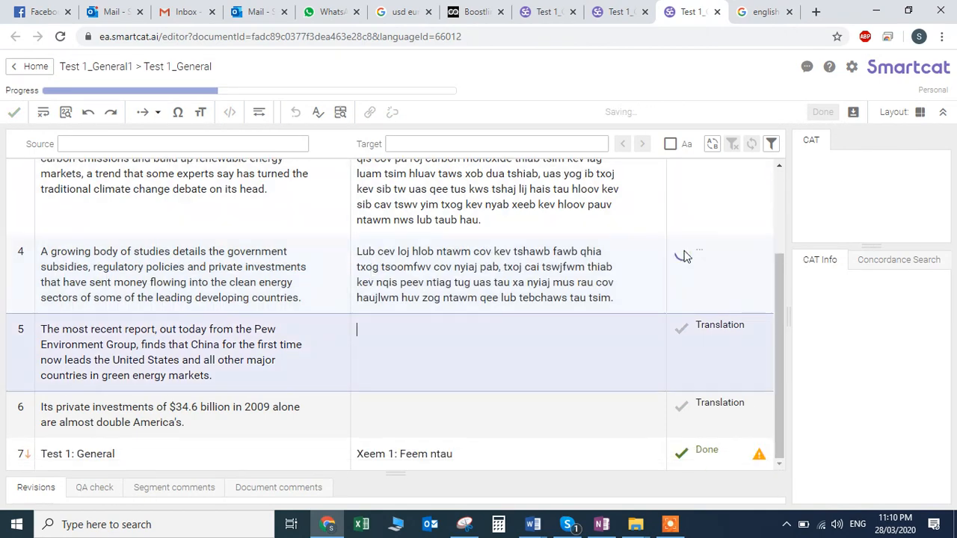
- Replace the English text in Google's translation box with segment 5's source text about the Pew Environment Group report
drag(239, 380, 37, 334)
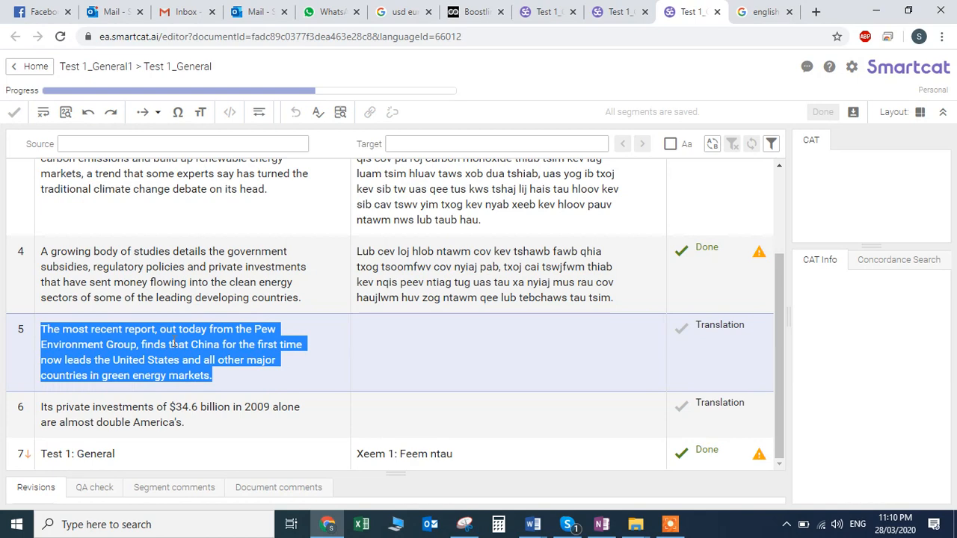
click(762, 11)
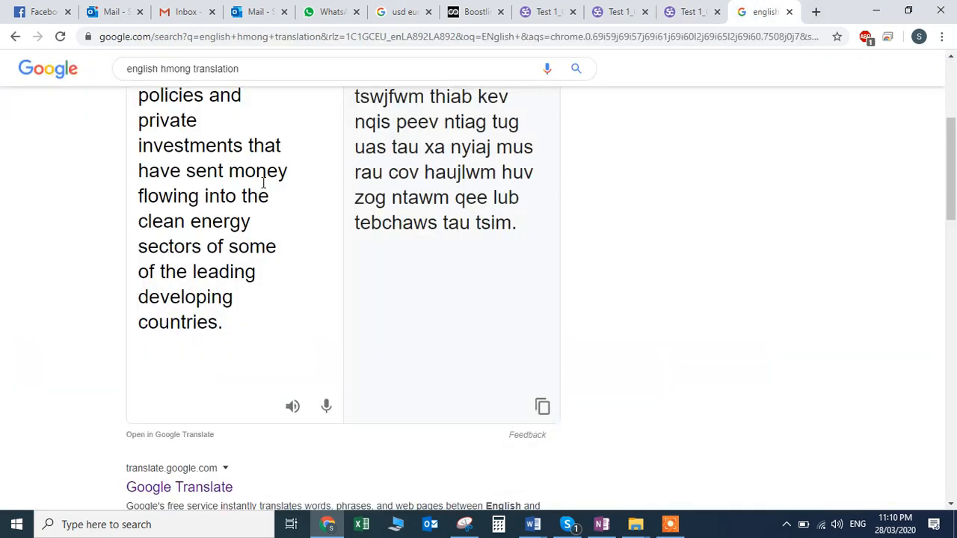
key(ctrl+a)
key(ctrl+v)
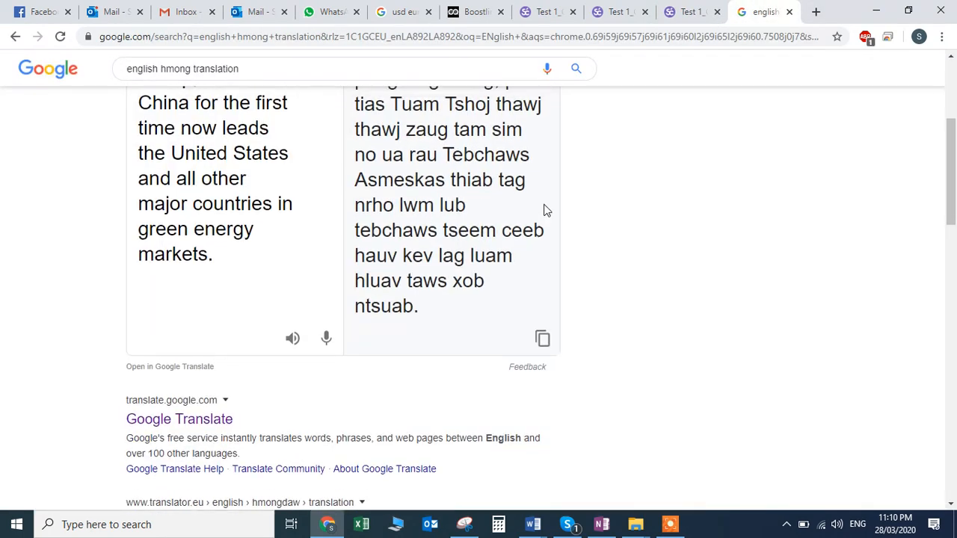
- Copy the Hmong translation from Google into segment 5's target in Smartcat and confirm the segment
scroll(545, 207, up, 3)
scroll(545, 206, down, 3)
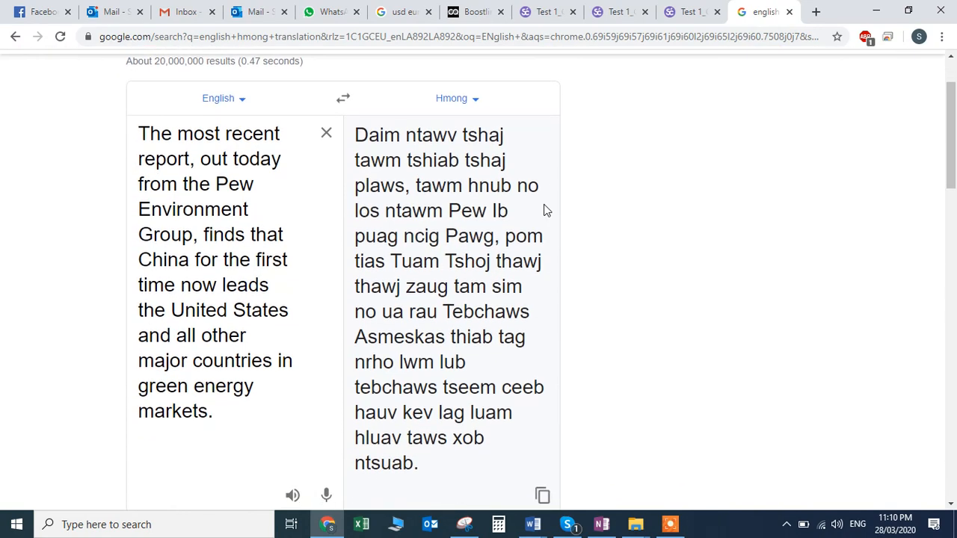
click(542, 386)
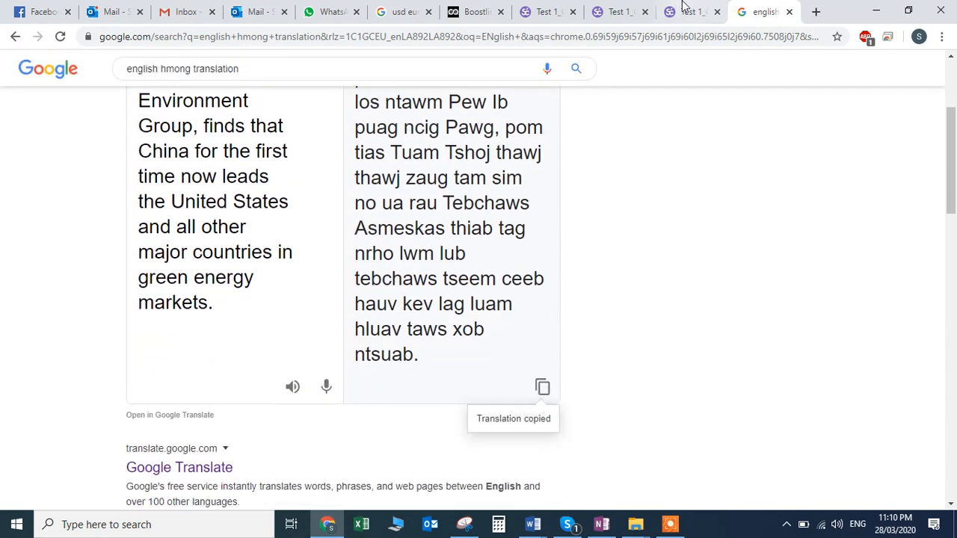
click(691, 12)
click(420, 353)
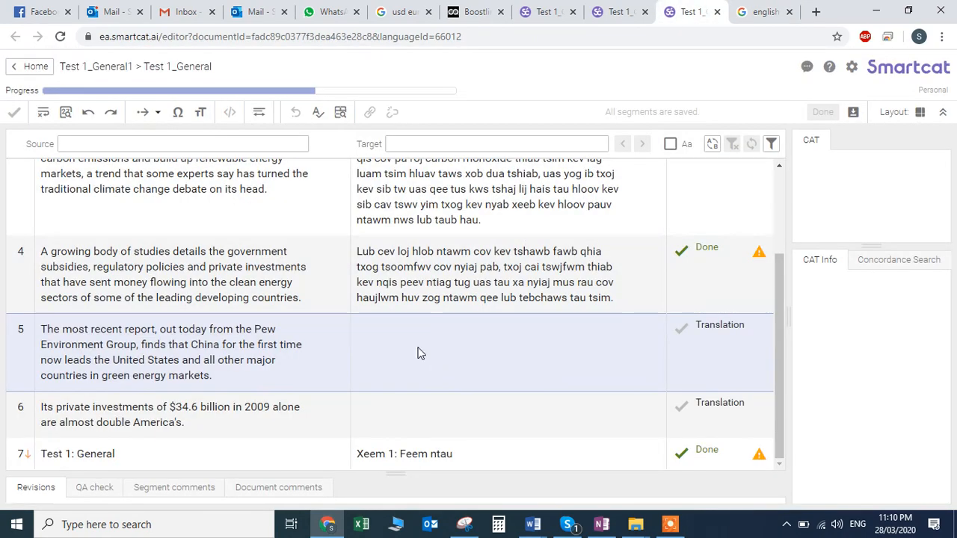
key(ctrl+v)
scroll(538, 312, down, 1)
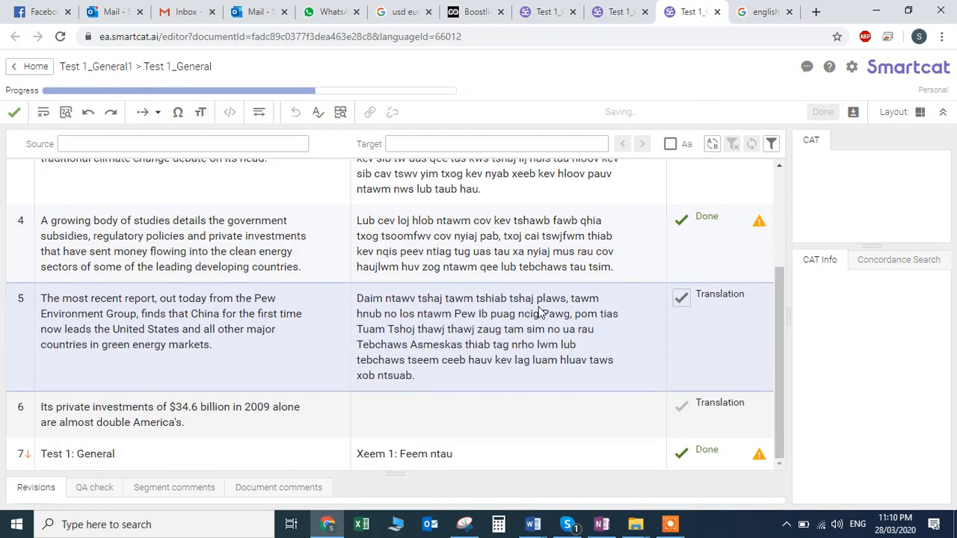
click(682, 299)
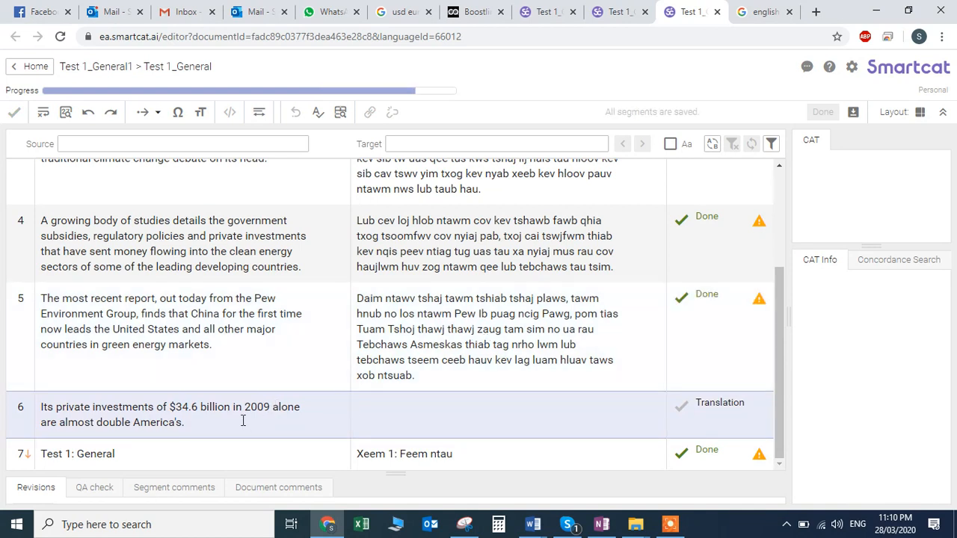
- Replace the English text in Google's translation box with segment 6's source text about the $34.6 billion private investments
click(189, 423)
drag(190, 424, 37, 411)
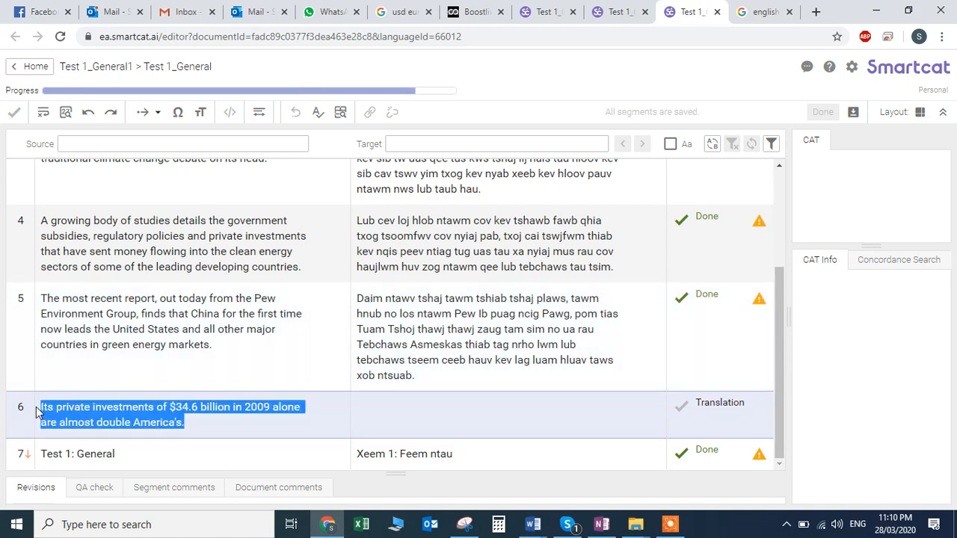
click(759, 11)
triple_click(257, 233)
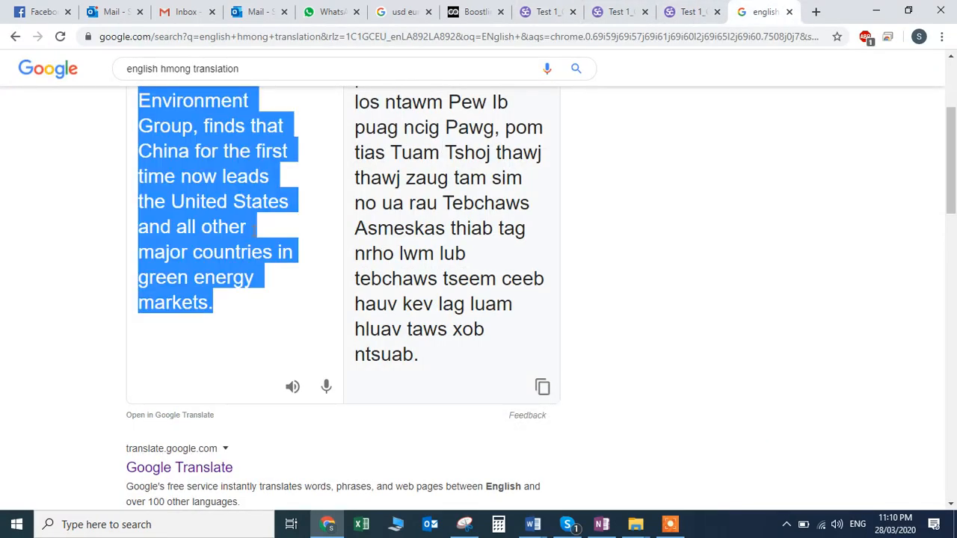
key(ctrl+v)
- Copy the Hmong translation from Google into segment 6's target in Smartcat and confirm the segment
scroll(436, 246, up, 3)
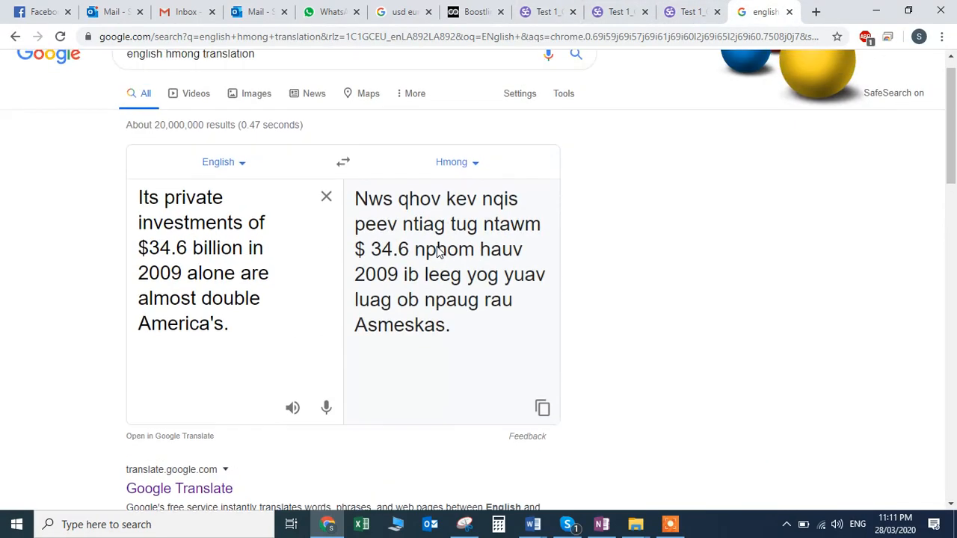
click(541, 410)
click(691, 11)
click(390, 424)
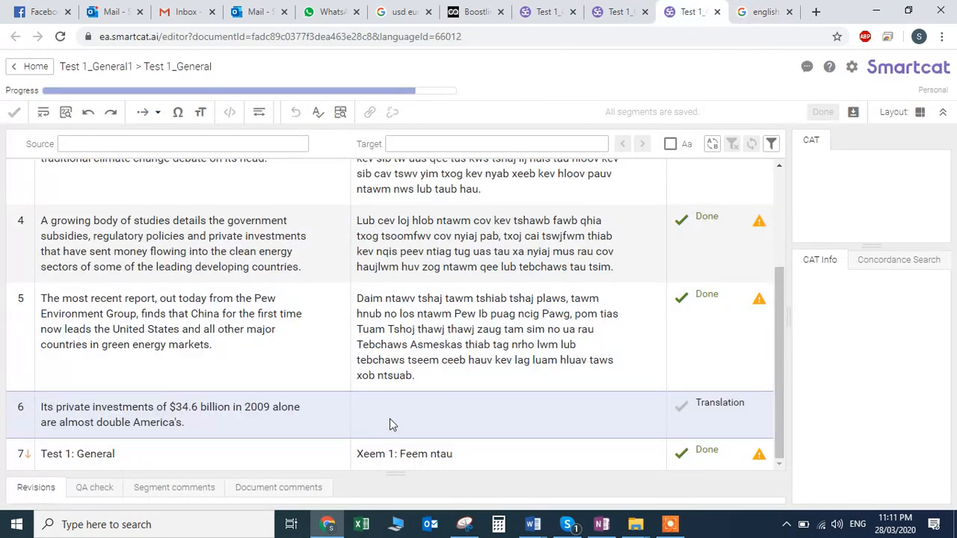
key(ctrl+v)
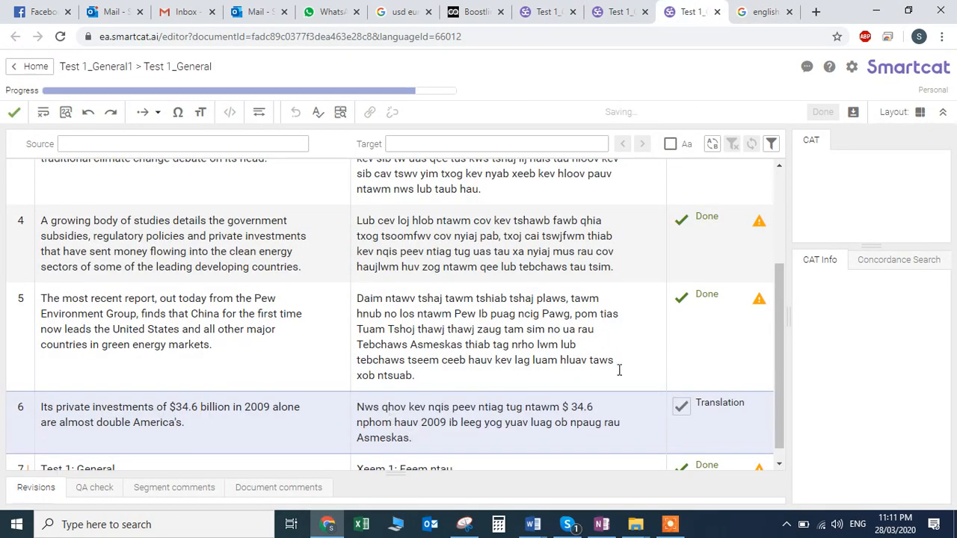
click(682, 408)
- Review the source and target texts of all seven segments and mark the document's translation task as done
scroll(564, 348, up, 1)
scroll(565, 348, up, 2)
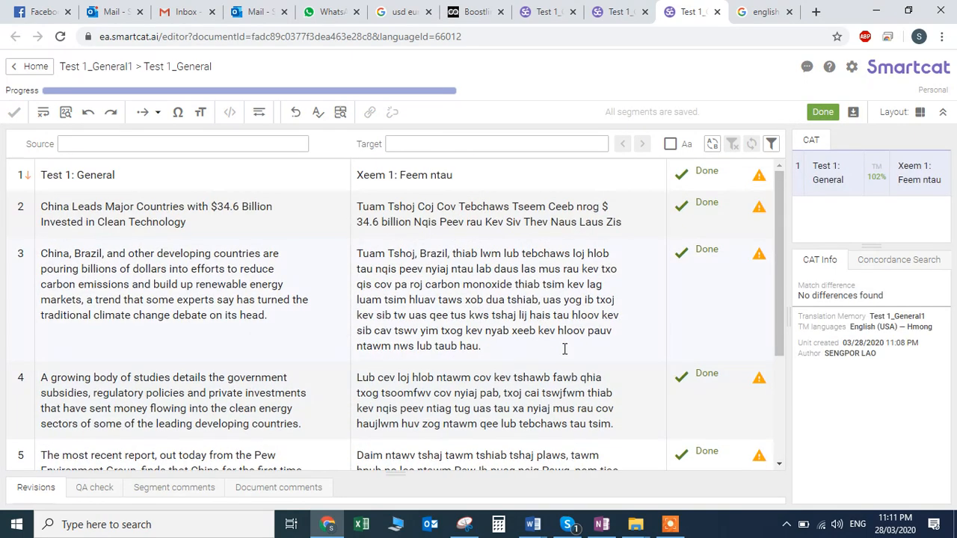
scroll(564, 349, down, 3)
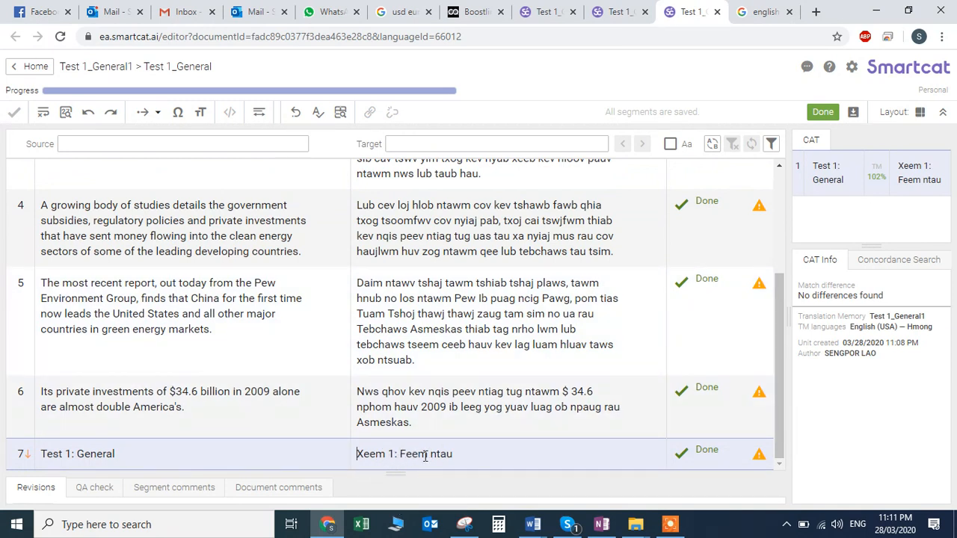
scroll(485, 449, up, 3)
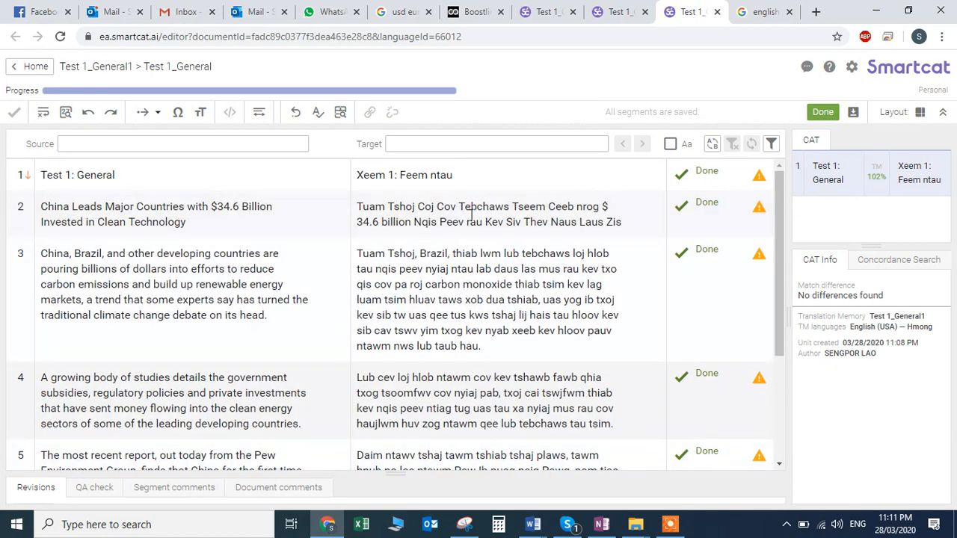
scroll(432, 203, down, 3)
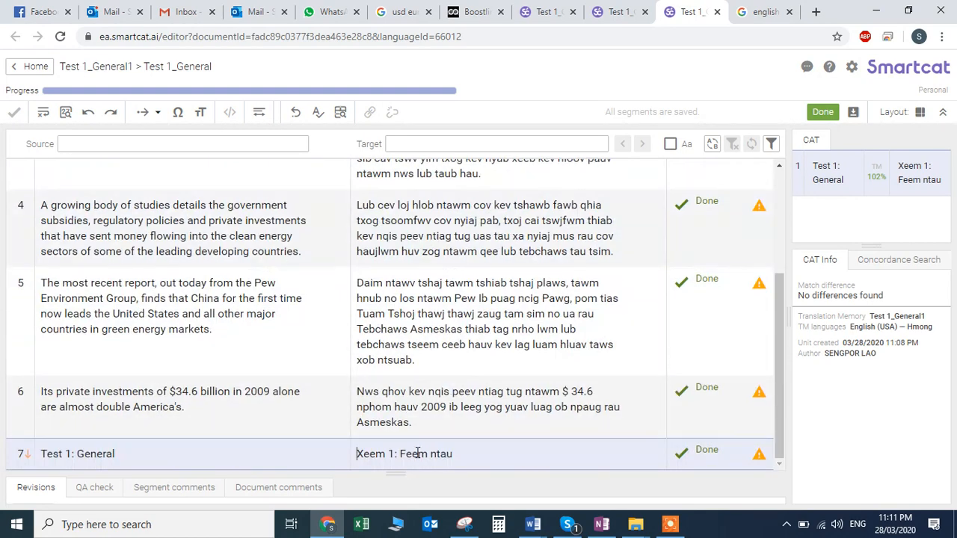
scroll(417, 453, up, 2)
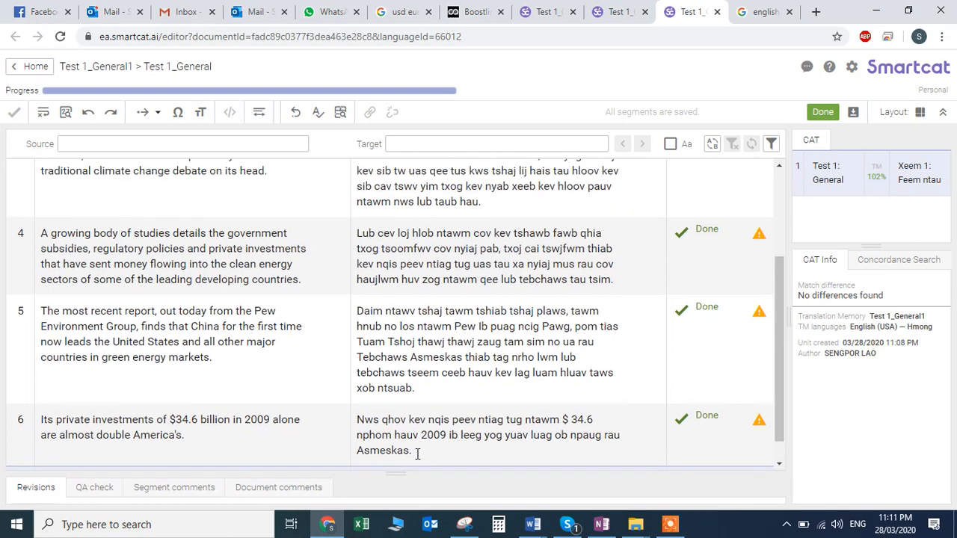
scroll(416, 454, down, 2)
scroll(416, 453, up, 3)
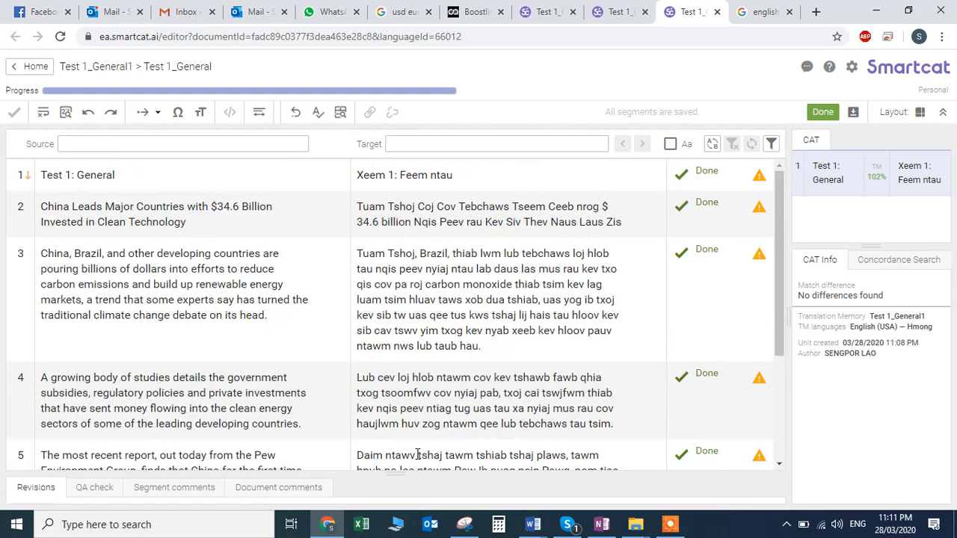
scroll(461, 267, down, 3)
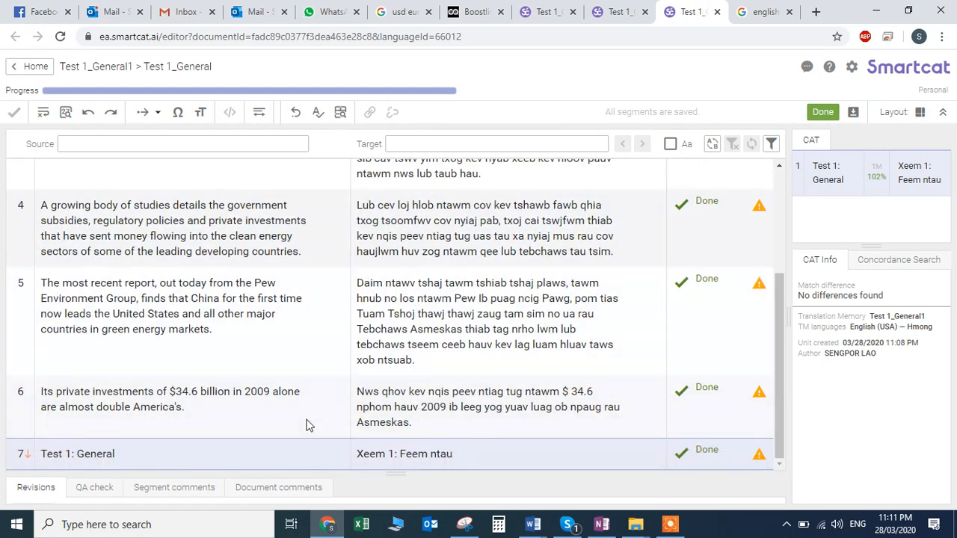
mouse_move(430, 98)
click(821, 112)
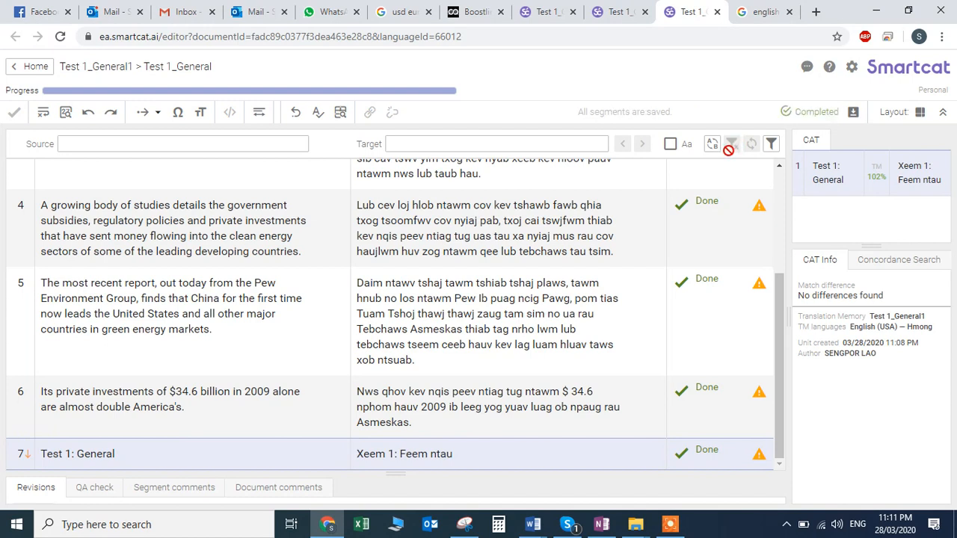
- Download the finished document from Smartcat as a bilingual DOCX and open it in Word
click(853, 113)
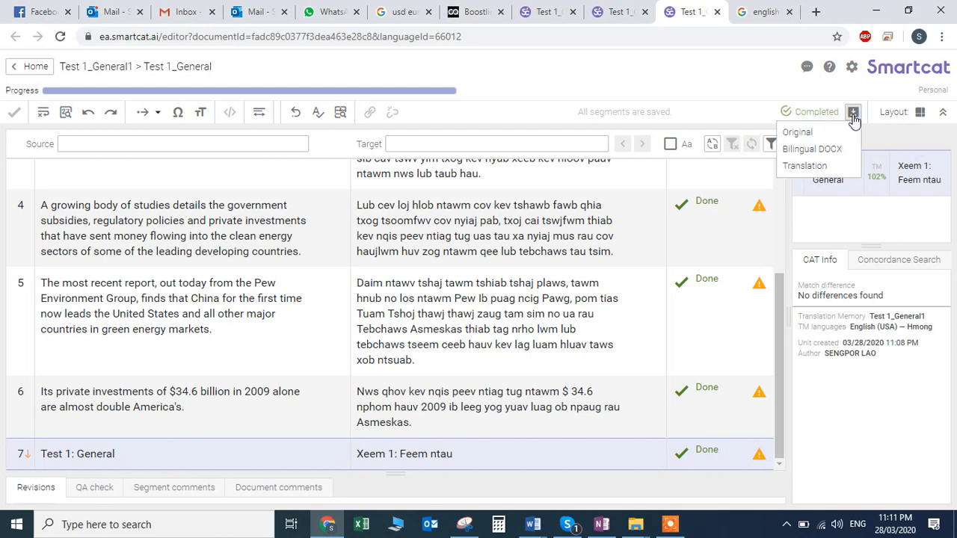
click(659, 79)
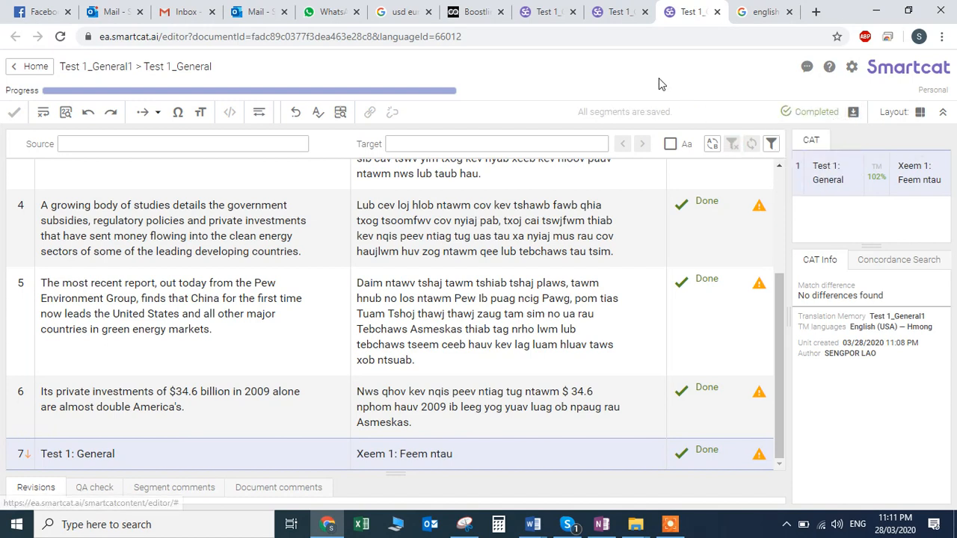
click(853, 113)
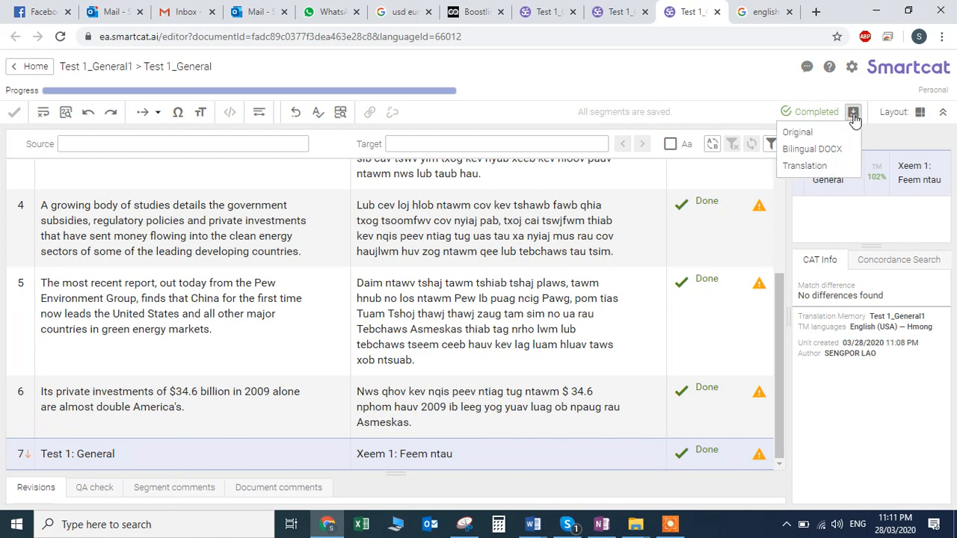
click(832, 160)
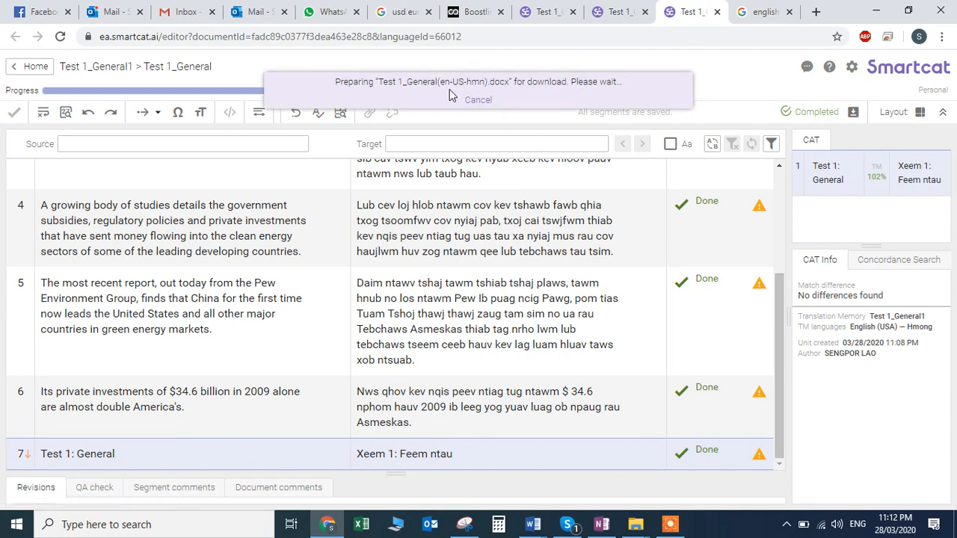
click(440, 102)
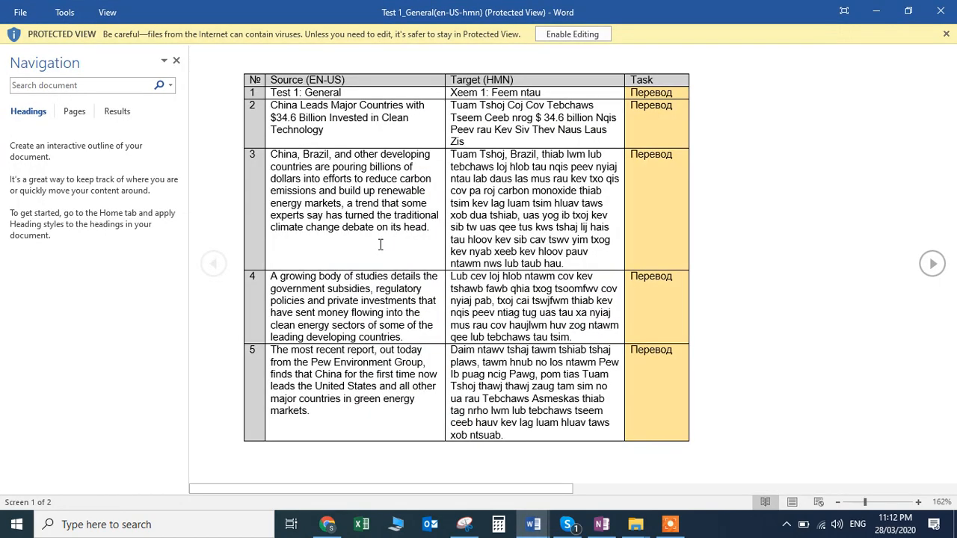
- Enable editing in the bilingual Word document and hide its navigation pane
scroll(380, 245, down, 1)
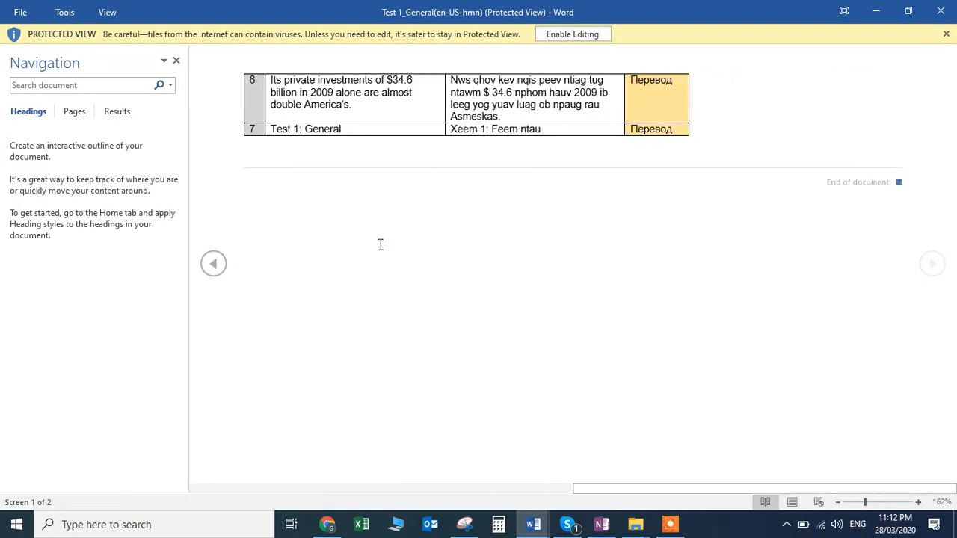
scroll(380, 244, up, 1)
click(589, 35)
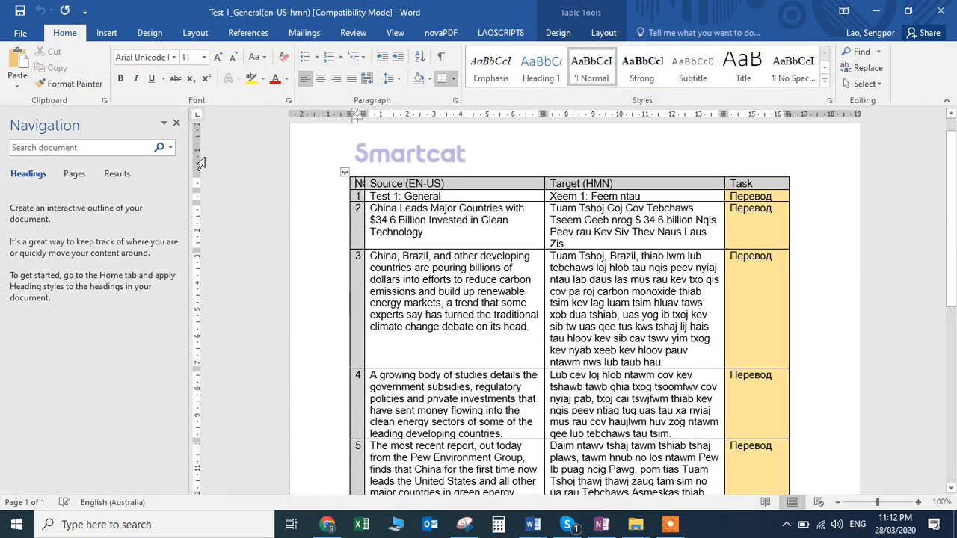
click(177, 124)
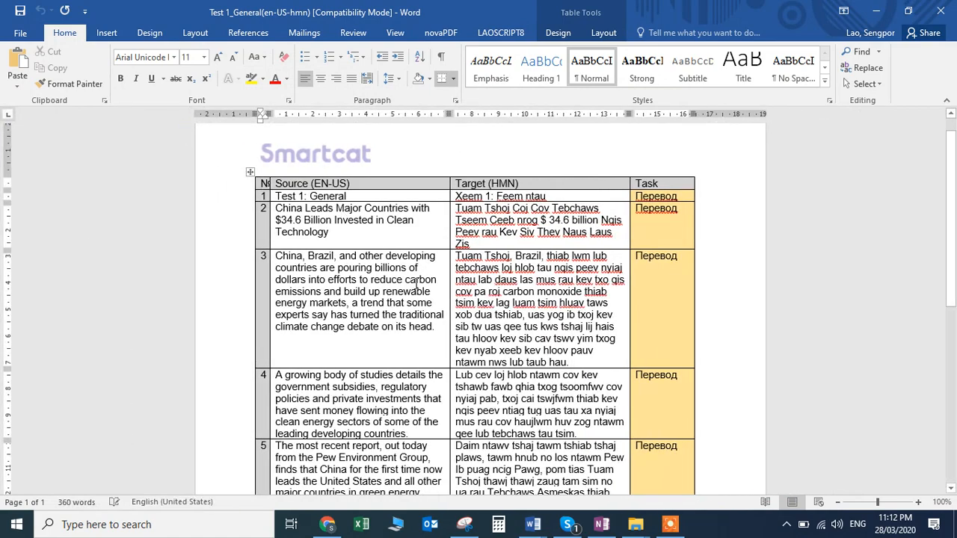
- Examine the source, target and task columns for all seven segments in the bilingual table
scroll(416, 283, down, 3)
scroll(416, 283, up, 5)
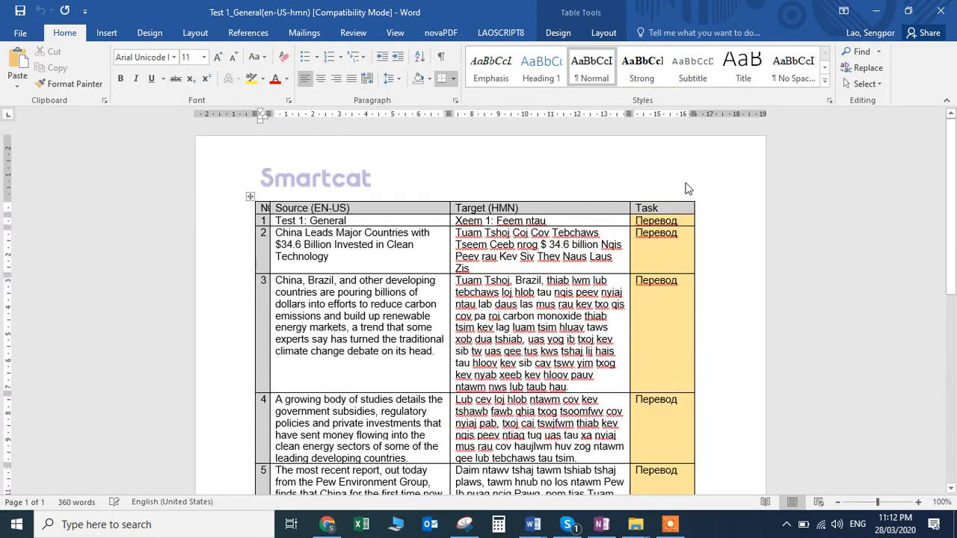
click(661, 230)
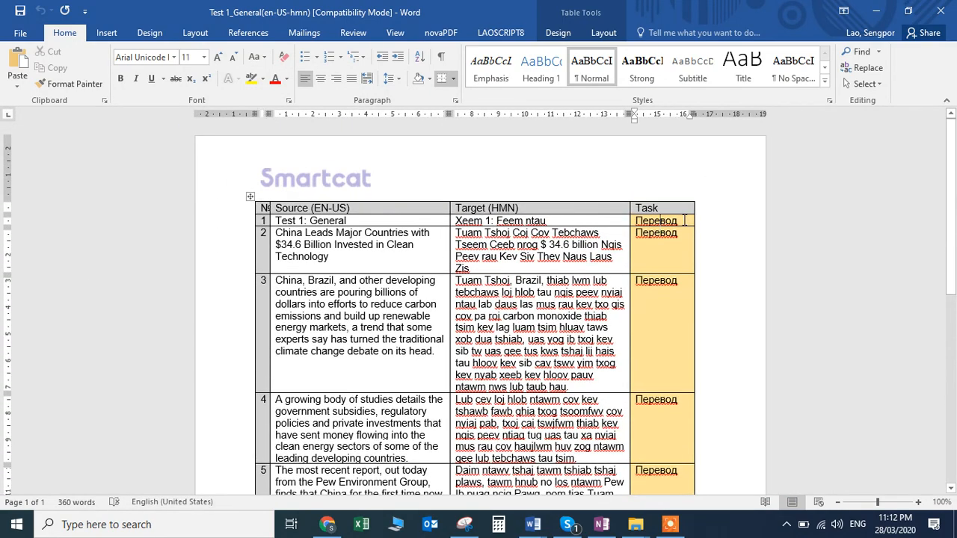
scroll(537, 308, down, 9)
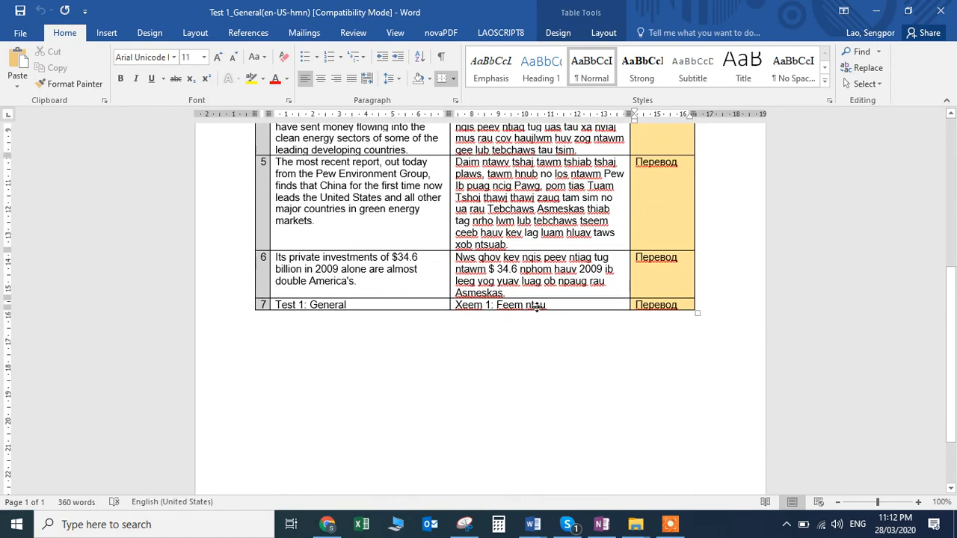
scroll(537, 308, up, 7)
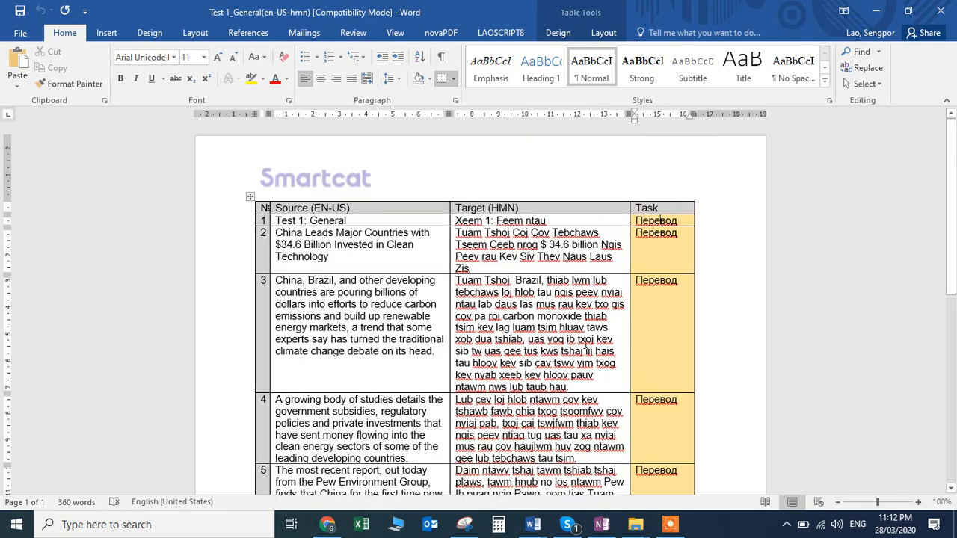
scroll(586, 344, down, 3)
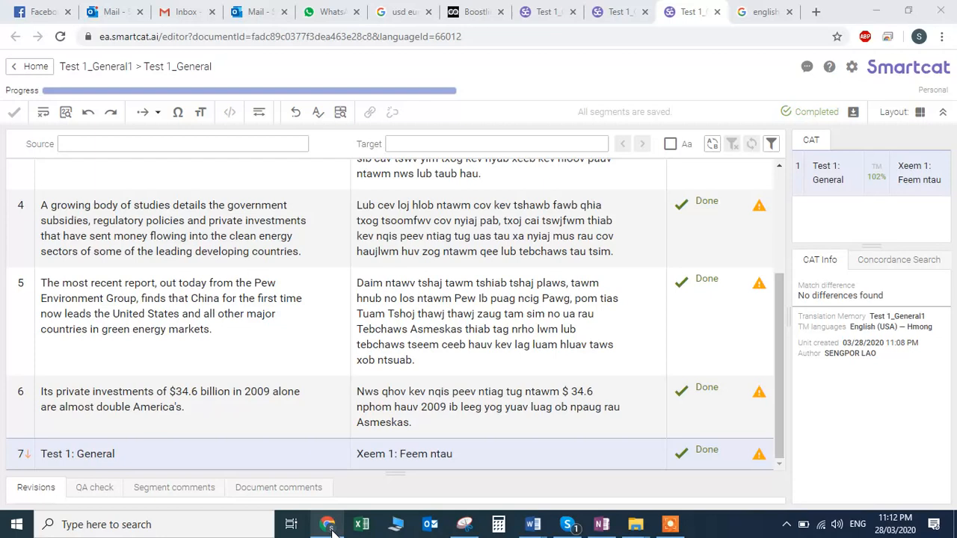
- Switch back to Smartcat, download the translation-only document Test 1_General(hmn).doc and open it in Word
click(327, 523)
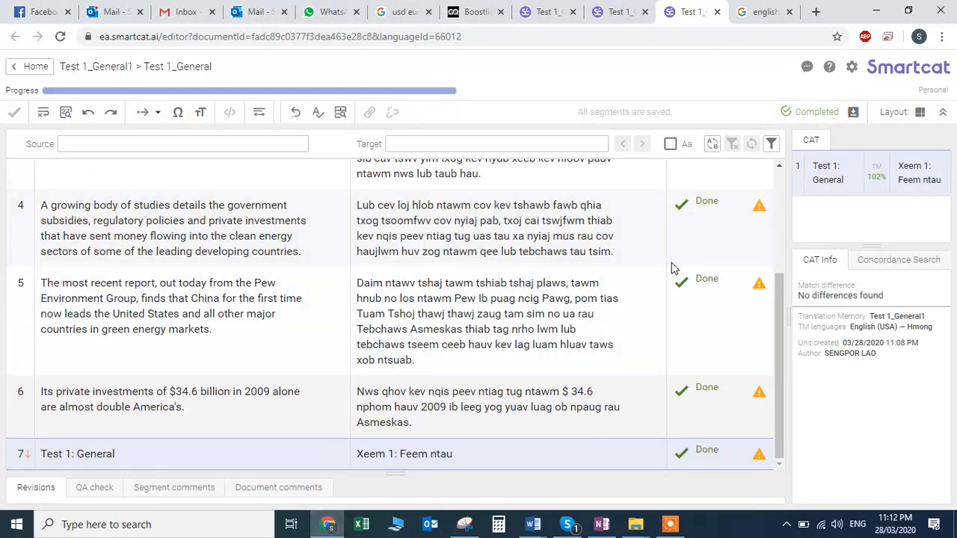
click(852, 112)
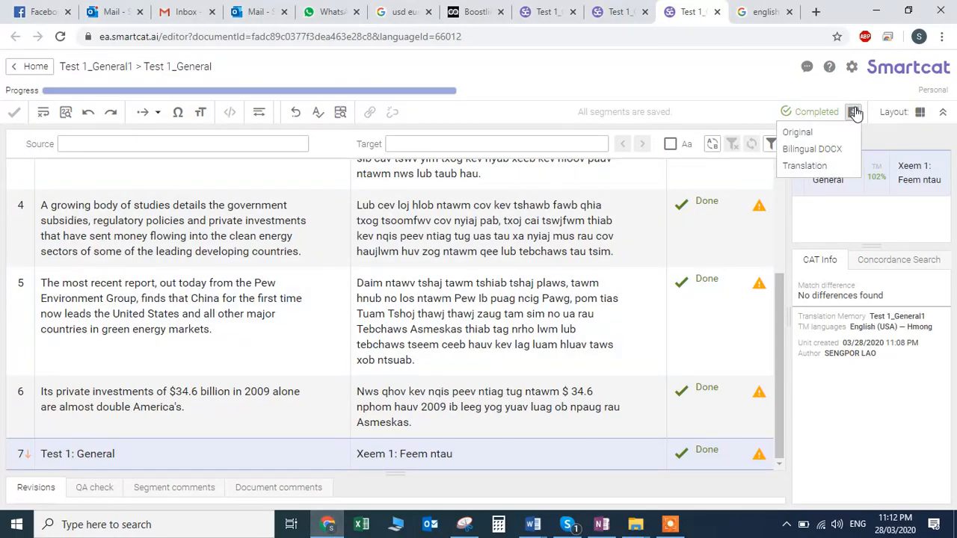
click(819, 167)
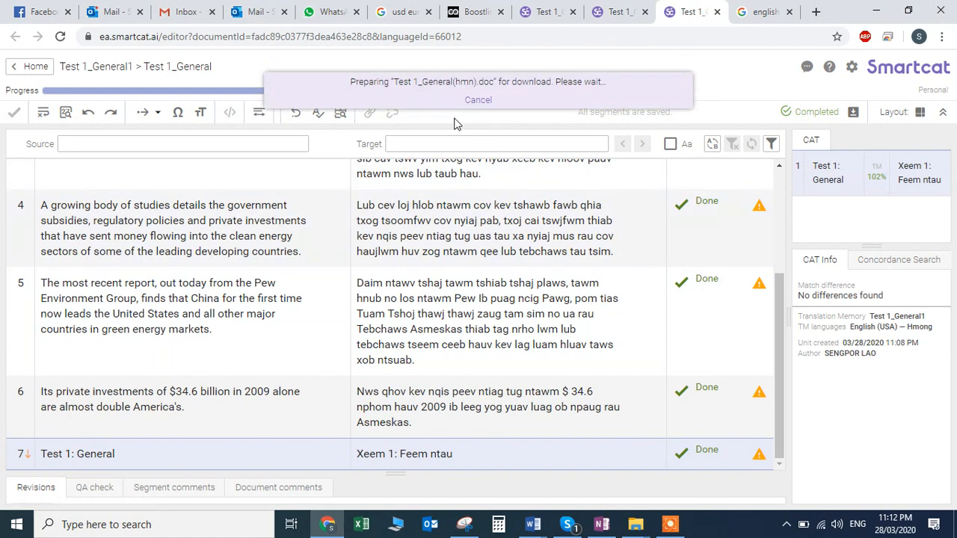
click(443, 98)
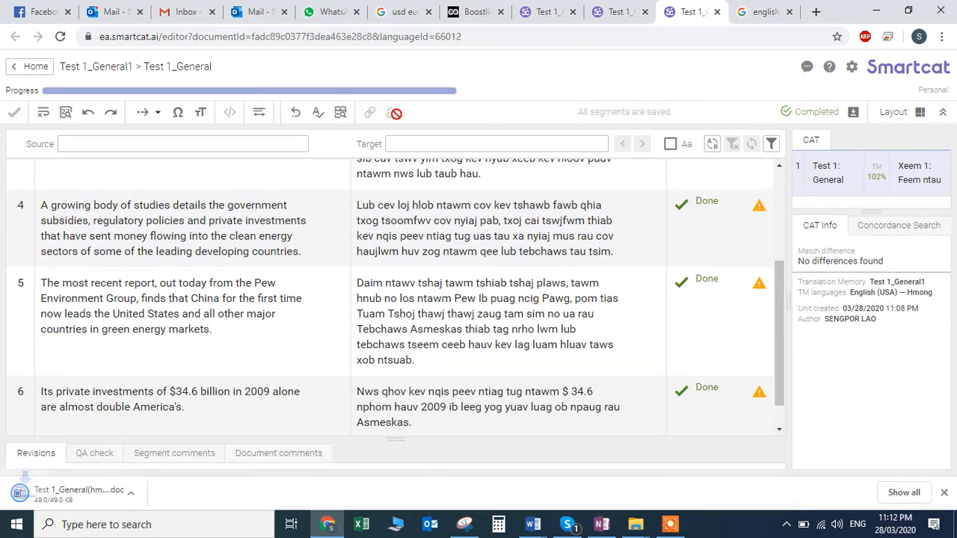
click(79, 494)
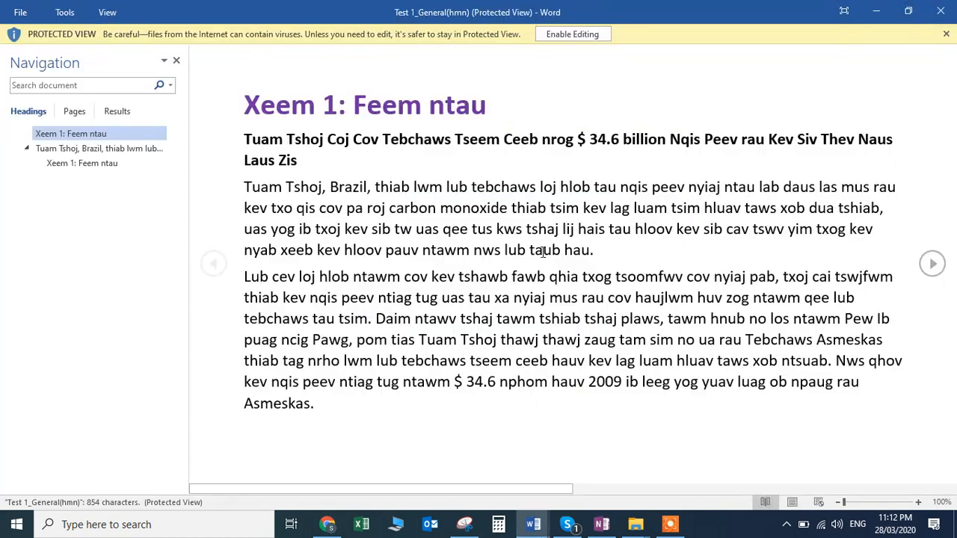
- Enable editing in the Hmong document with the navigation pane hidden, and select each of the two "Test 1: General" WordArt titles in turn
click(588, 33)
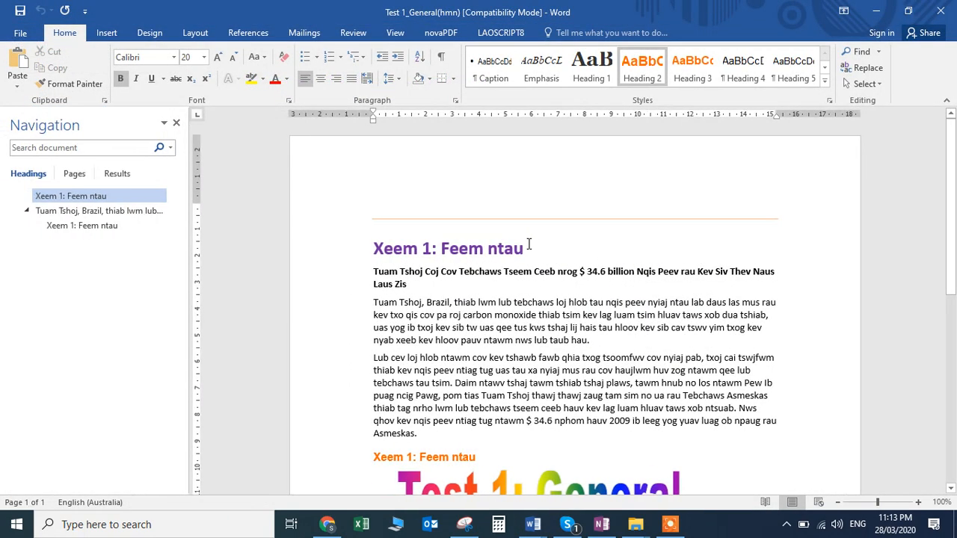
click(176, 121)
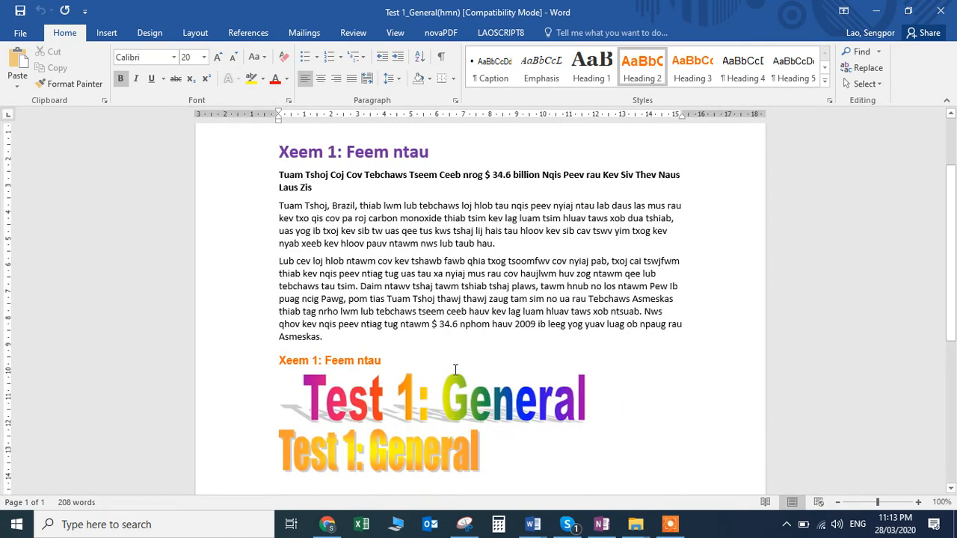
click(409, 418)
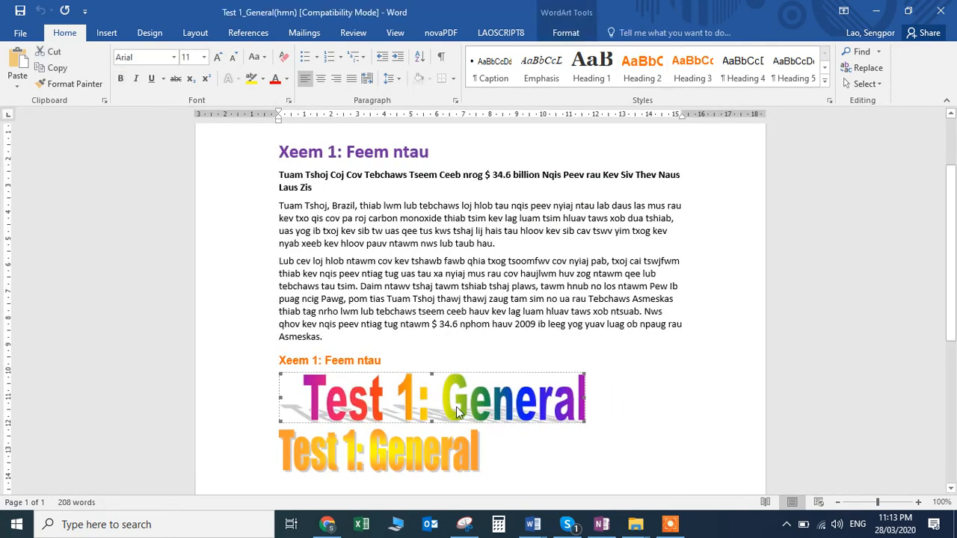
click(435, 467)
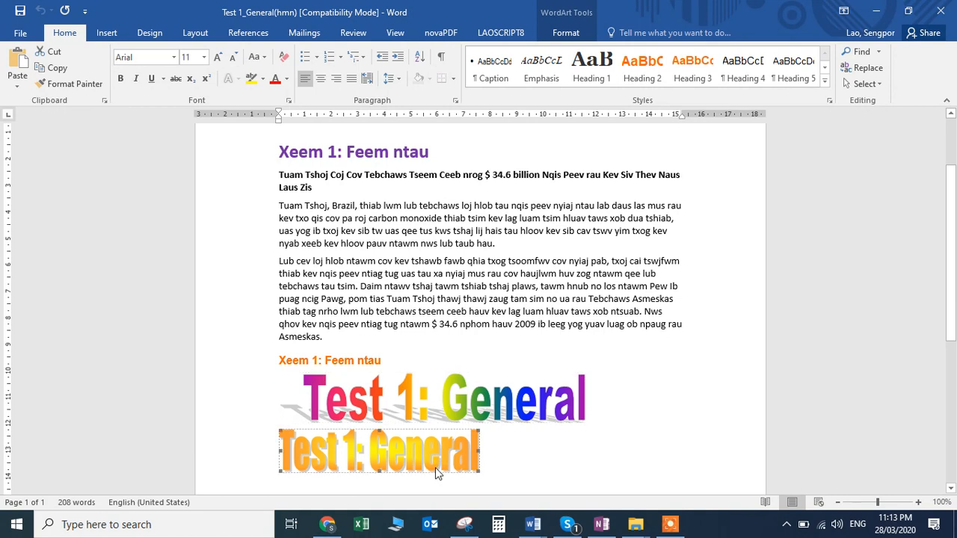
- Check the two Hmong headings against the original Test 1_General document, inspecting its WordArt titles, body text and orange heading
click(345, 360)
click(358, 156)
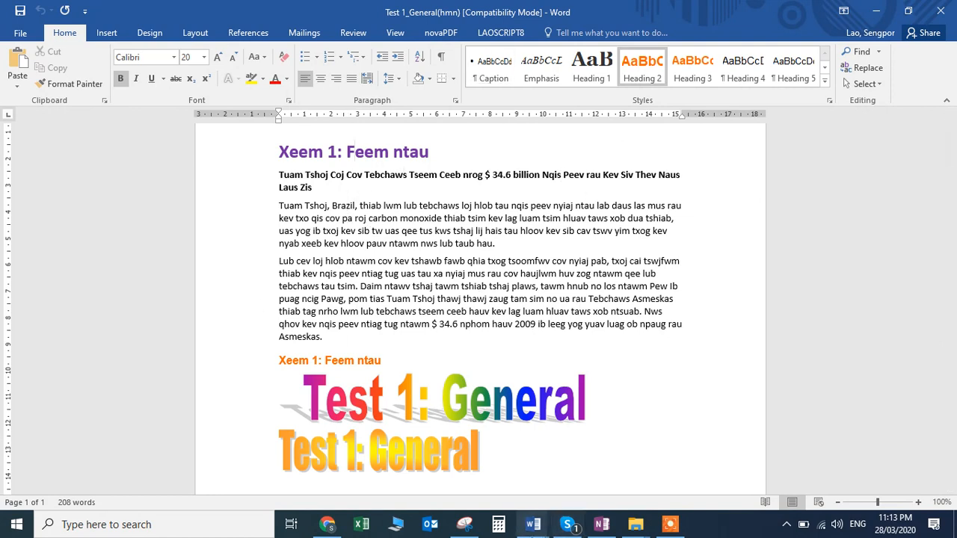
mouse_move(527, 530)
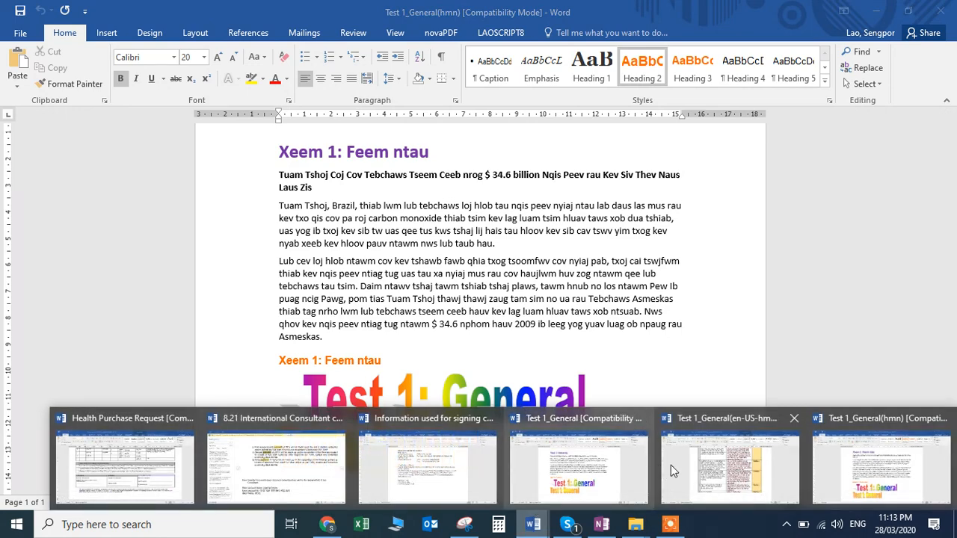
click(609, 478)
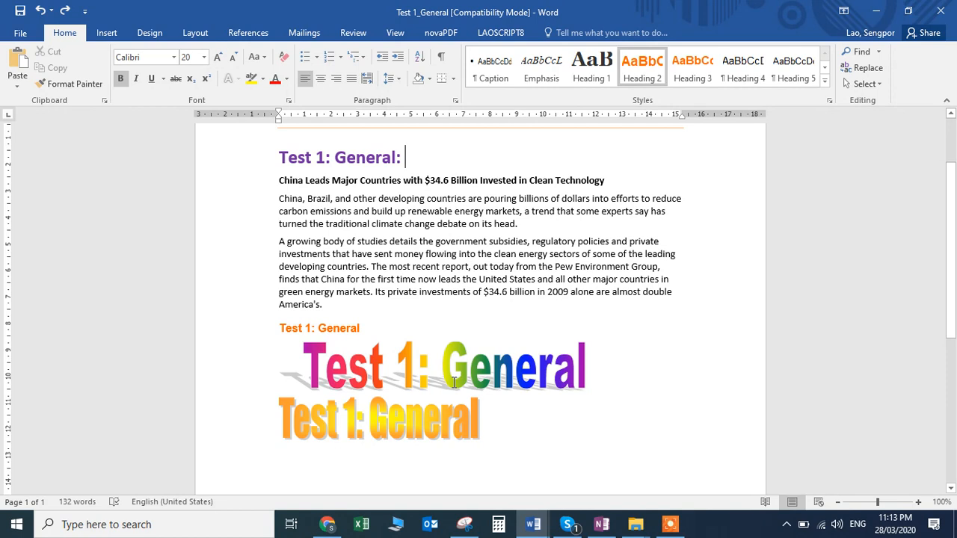
click(455, 385)
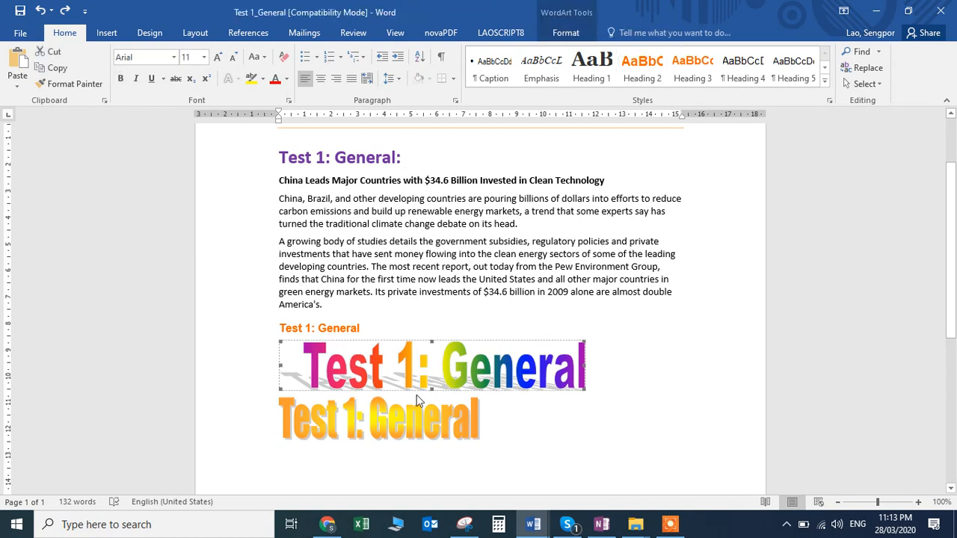
click(388, 423)
click(551, 263)
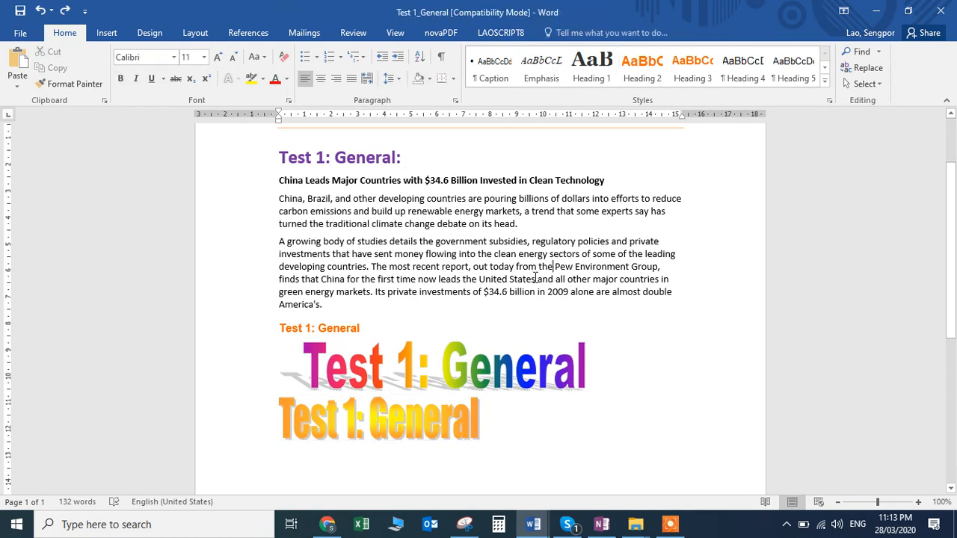
click(349, 327)
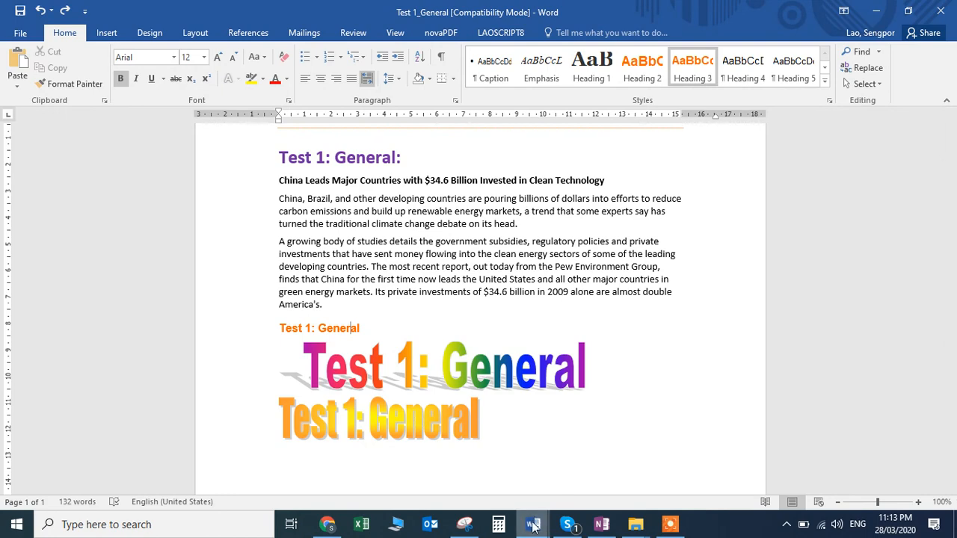
- Switch back to Test 1_General(hmn) and review its translated headings, body paragraphs and WordArt titles from beginning to end
mouse_move(533, 524)
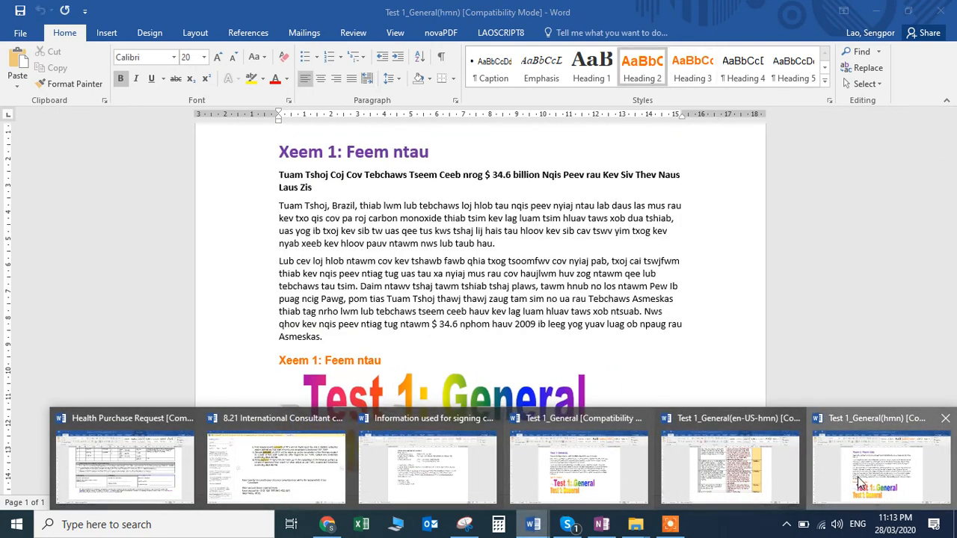
click(854, 482)
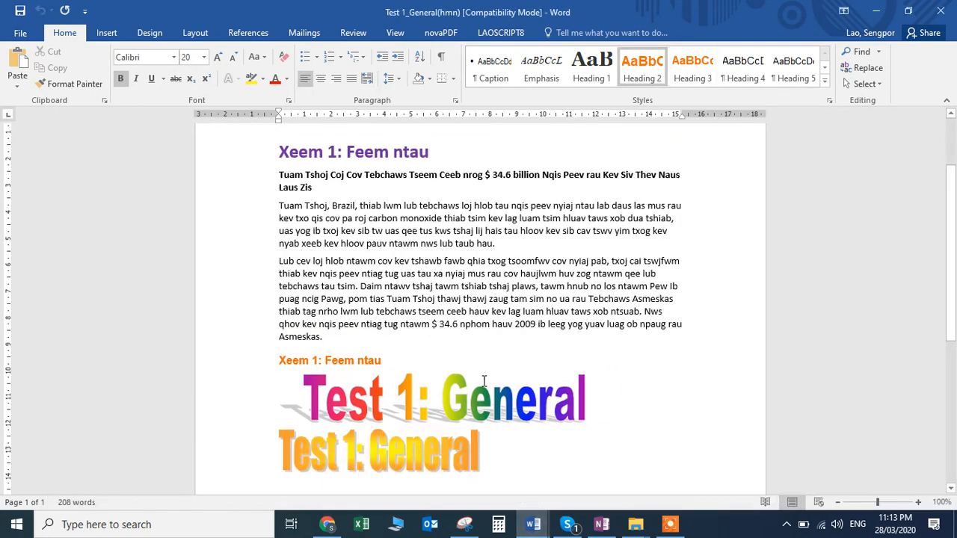
scroll(374, 257, up, 3)
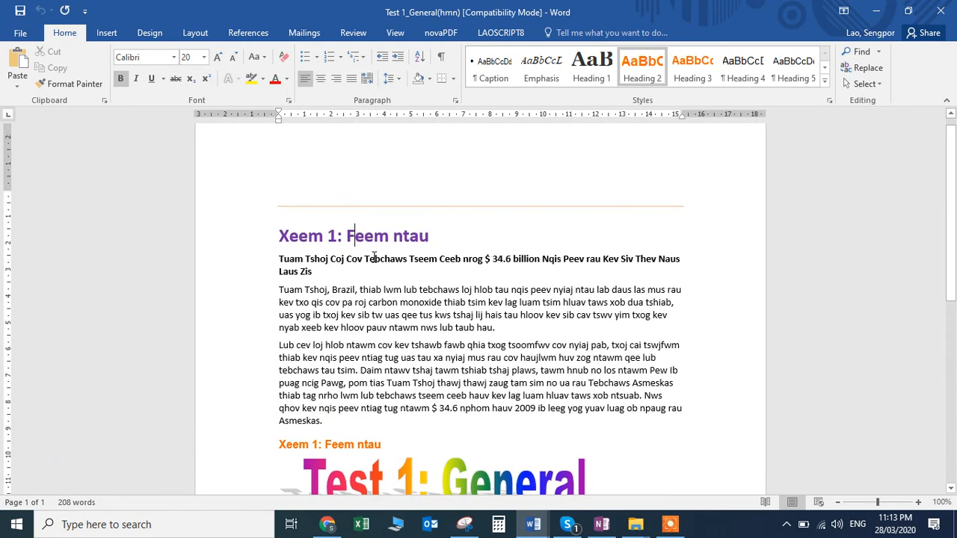
scroll(374, 258, down, 3)
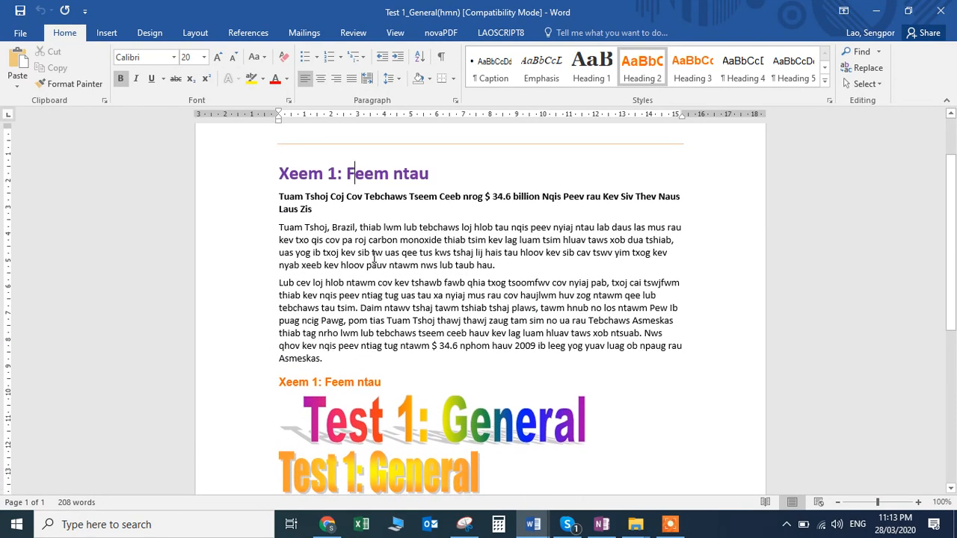
scroll(373, 257, down, 1)
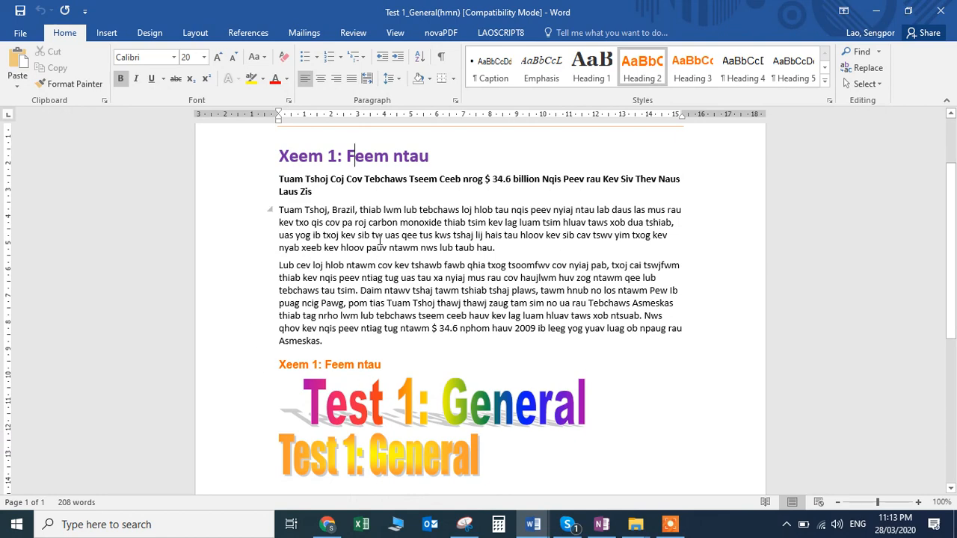
drag(324, 341, 293, 222)
click(293, 222)
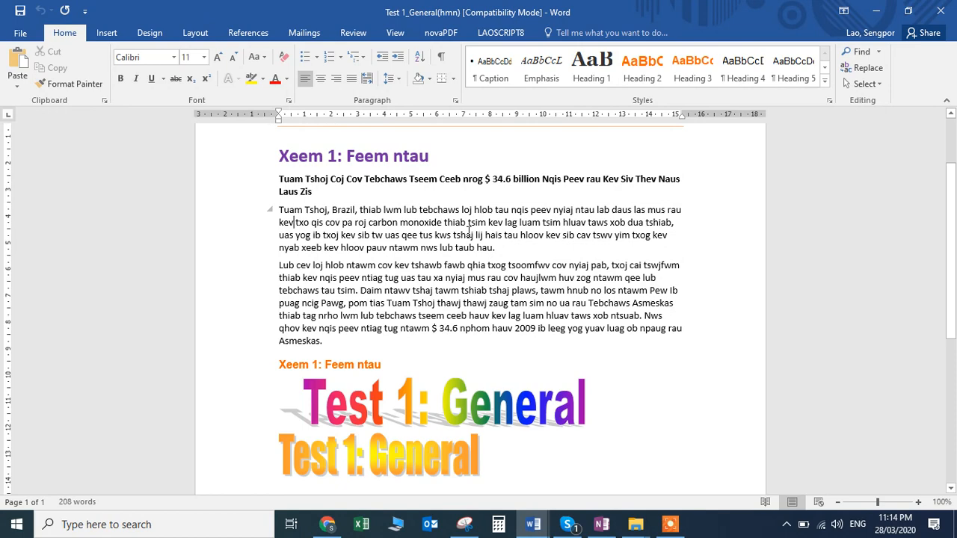
scroll(396, 309, down, 3)
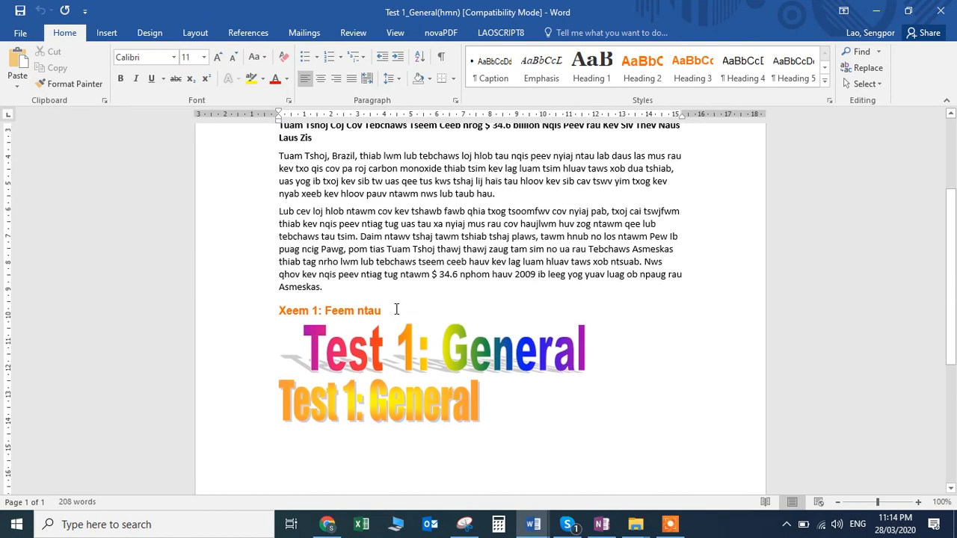
scroll(395, 310, up, 4)
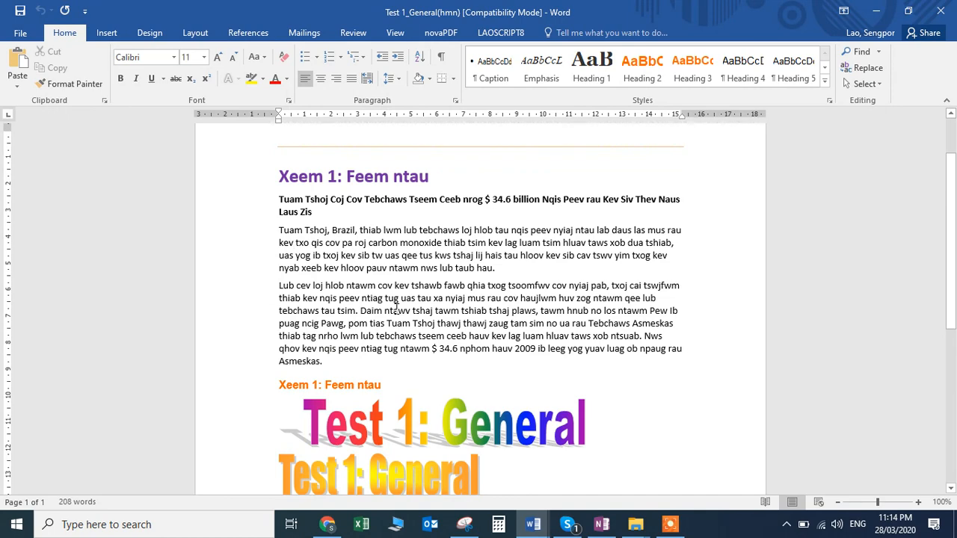
scroll(396, 304, down, 1)
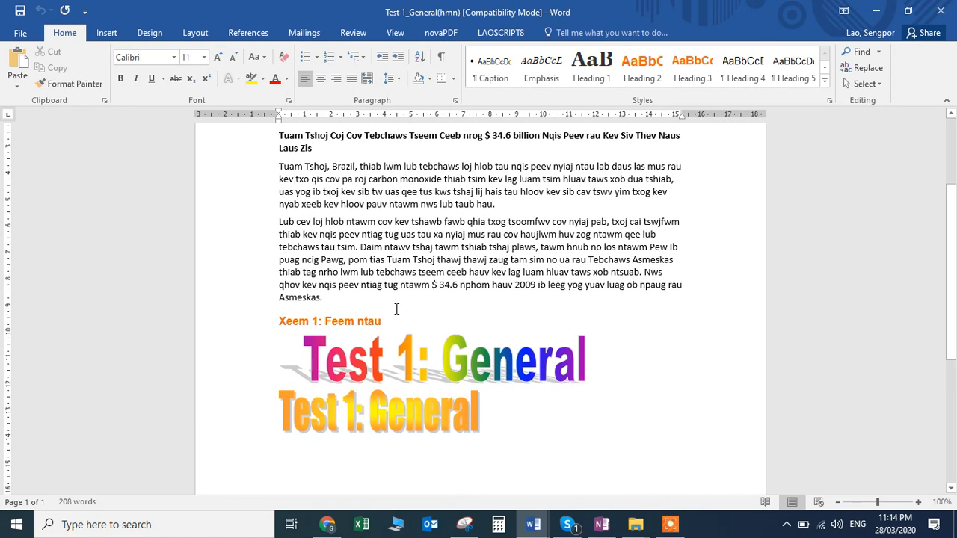
scroll(396, 309, up, 1)
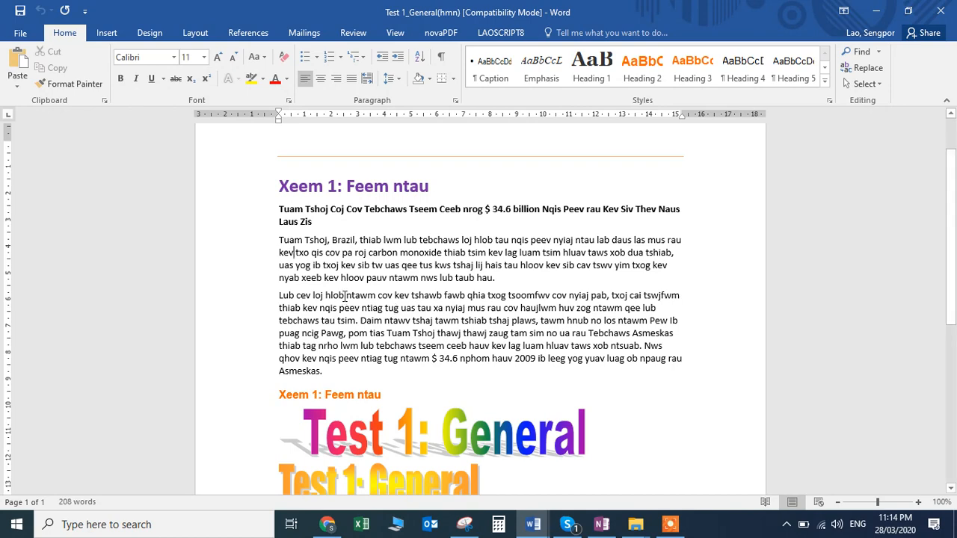
scroll(345, 296, down, 3)
scroll(344, 296, up, 3)
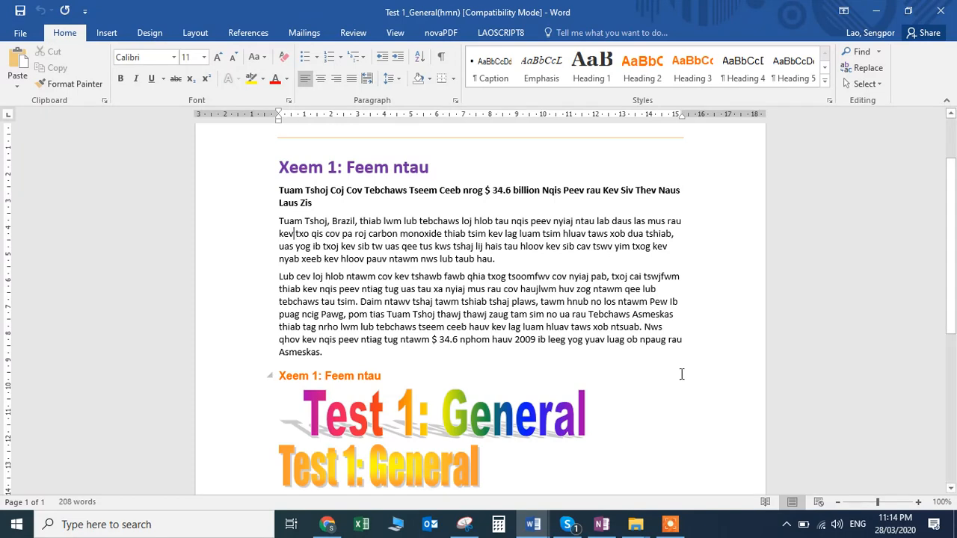
click(670, 526)
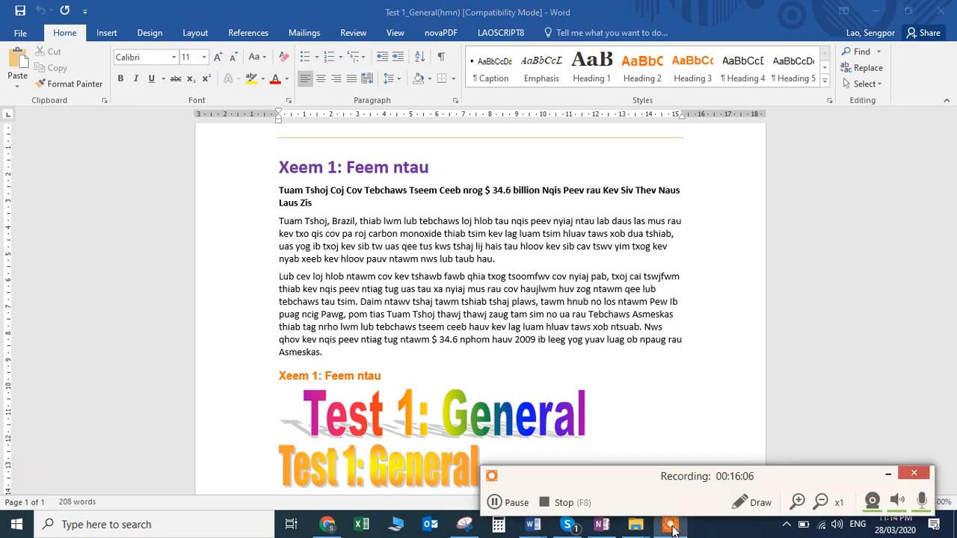